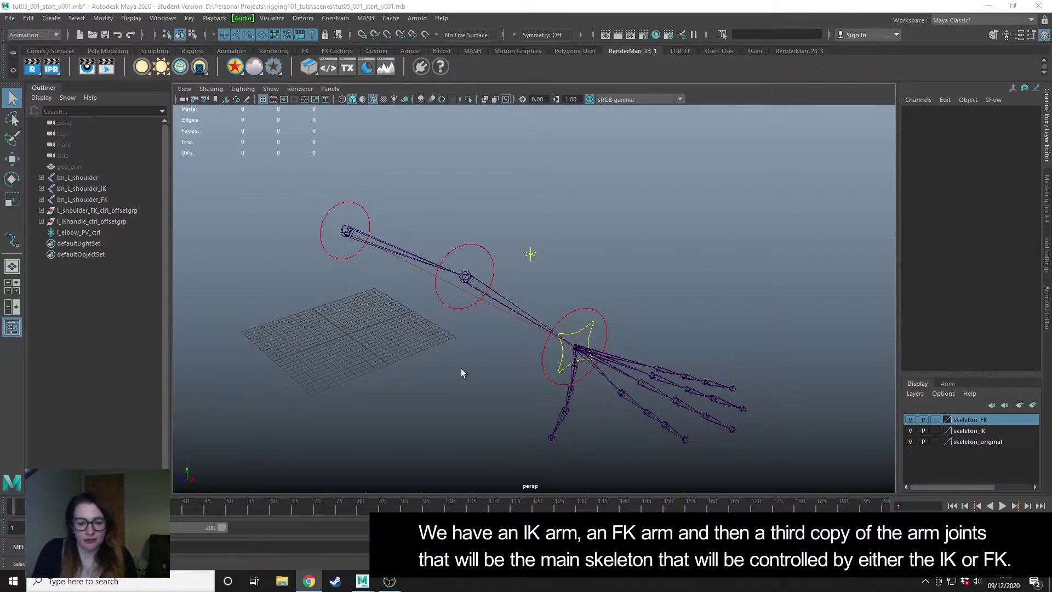
Step: Toggle the skeleton_FK, skeleton_IK and skeleton_original layers, leaving only skeleton_FK visible
left_click(910, 420)
left_click(911, 431)
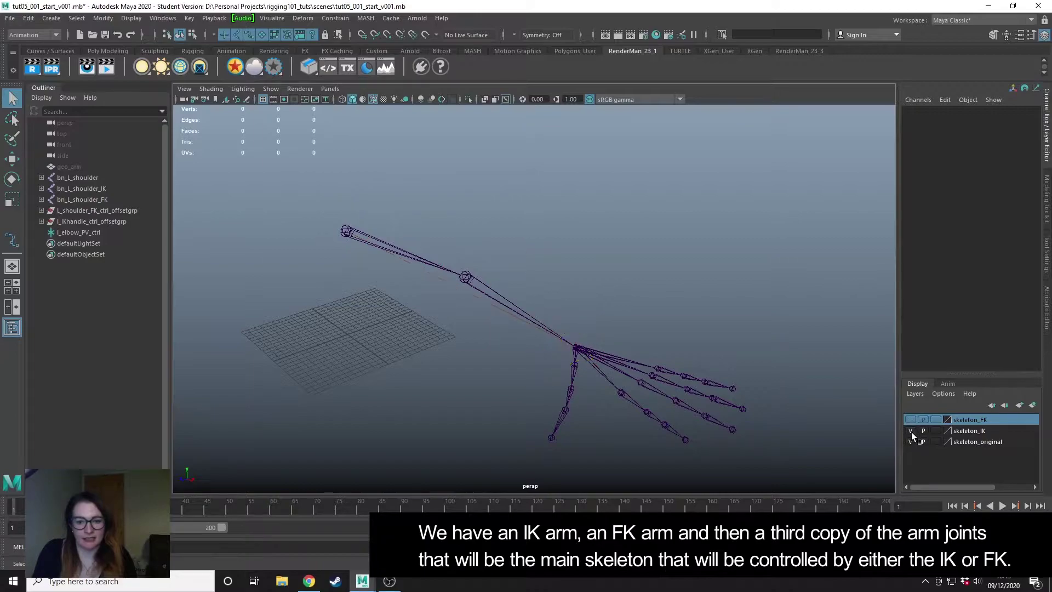
left_click(912, 441)
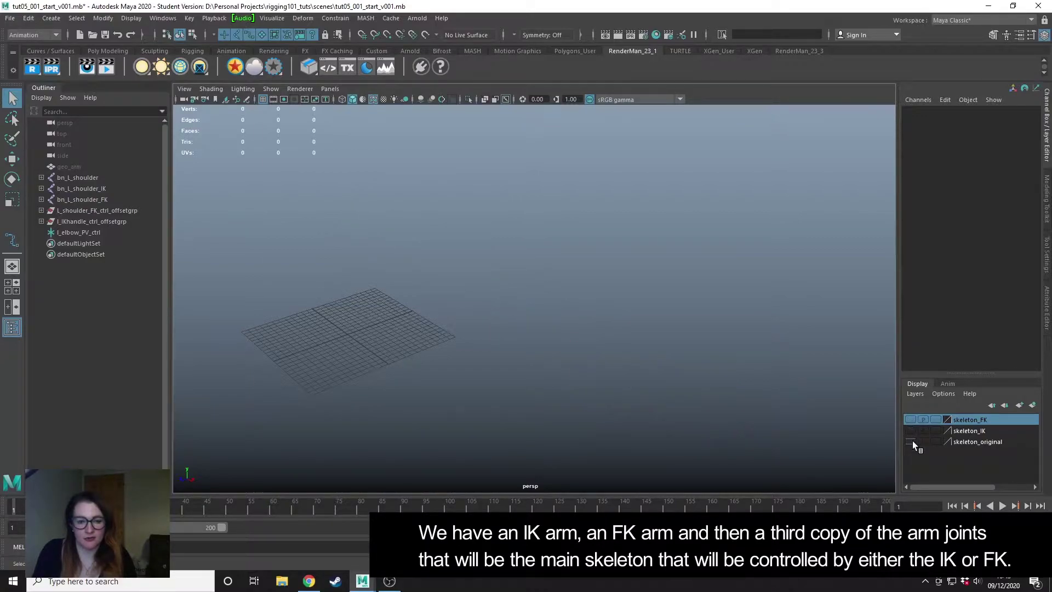
left_click(912, 442)
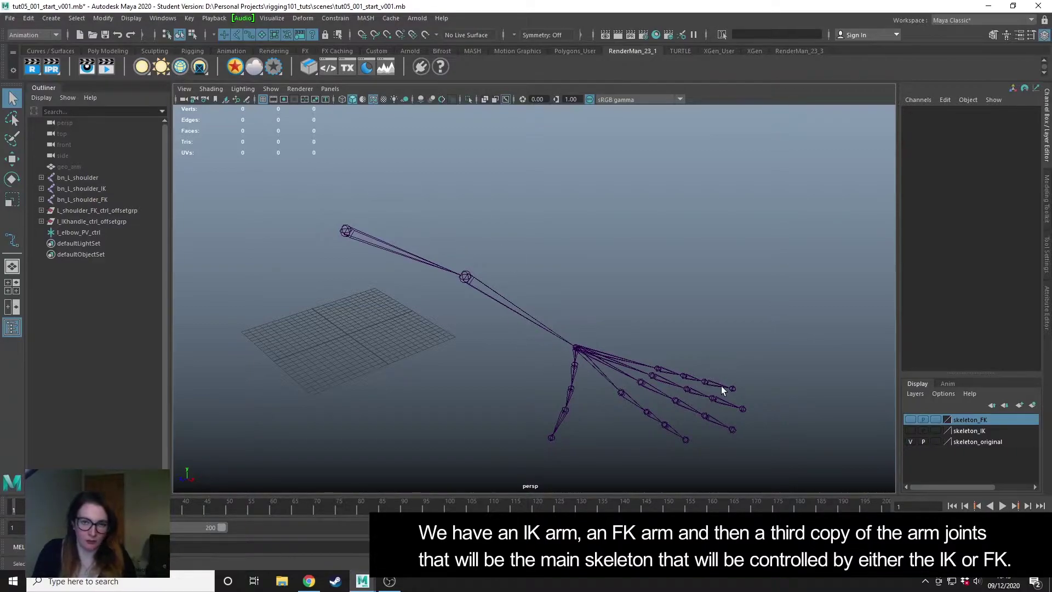
left_click(911, 442)
left_click(911, 420)
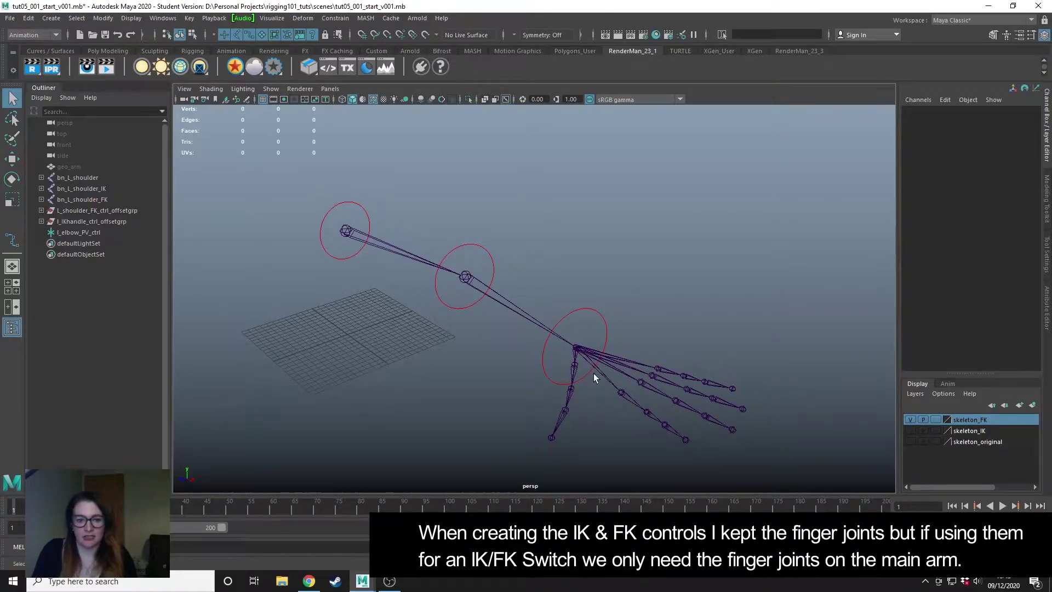
Step: Orbit and zoom to inspect the FK arm, hand and shoulder controls
left_click_drag(568, 357, 521, 254, "alt")
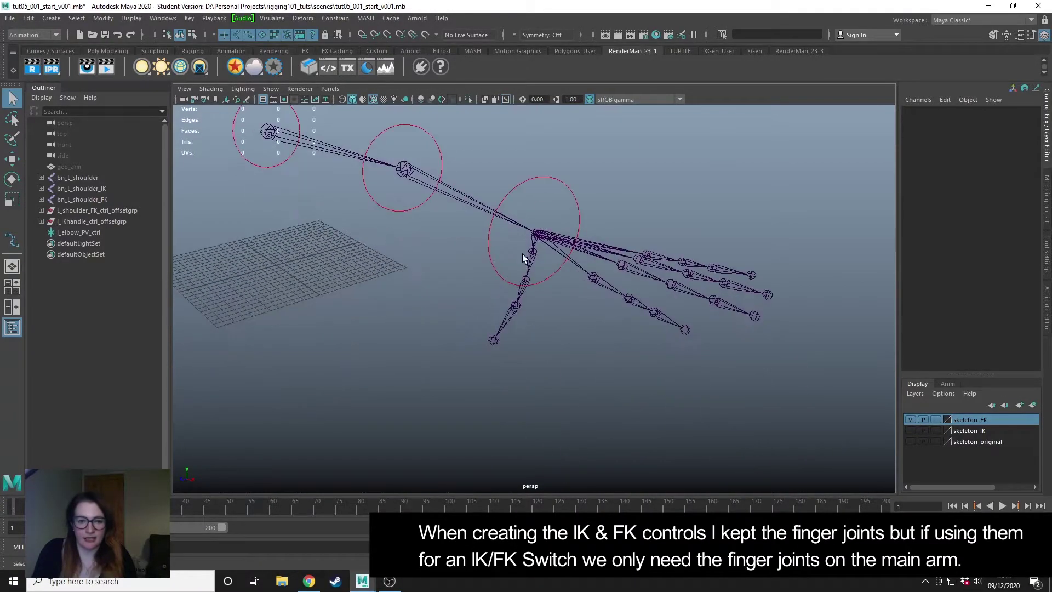
scroll(521, 260, "up", 5)
left_click_drag(529, 300, 238, 116, "alt")
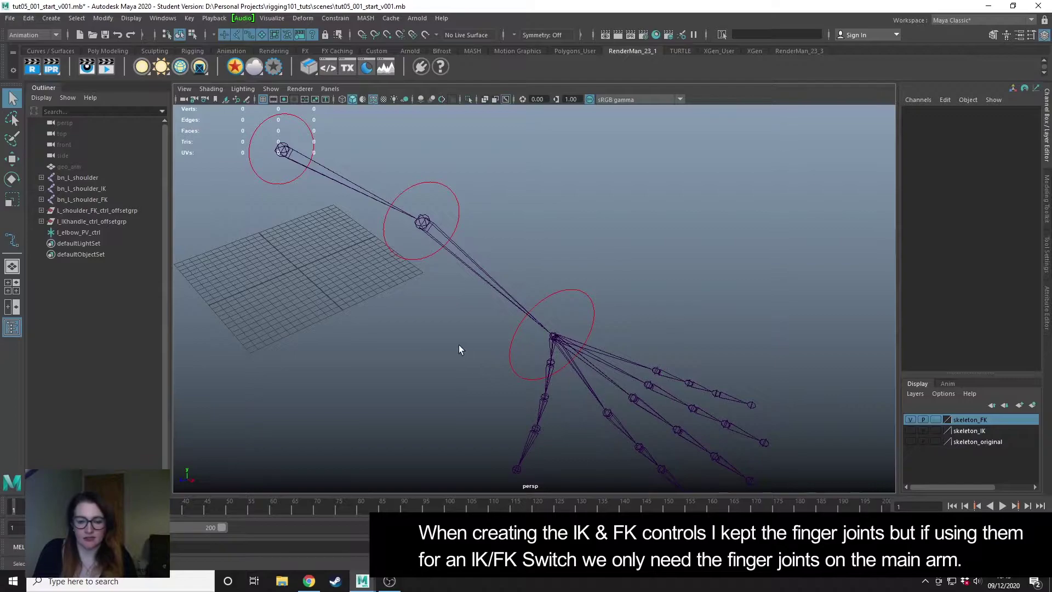
Step: Unparent the five FK finger chains from the wrist and delete them
scroll(458, 344, "up", 3)
left_click_drag(493, 307, 534, 302, "alt")
left_click(534, 301)
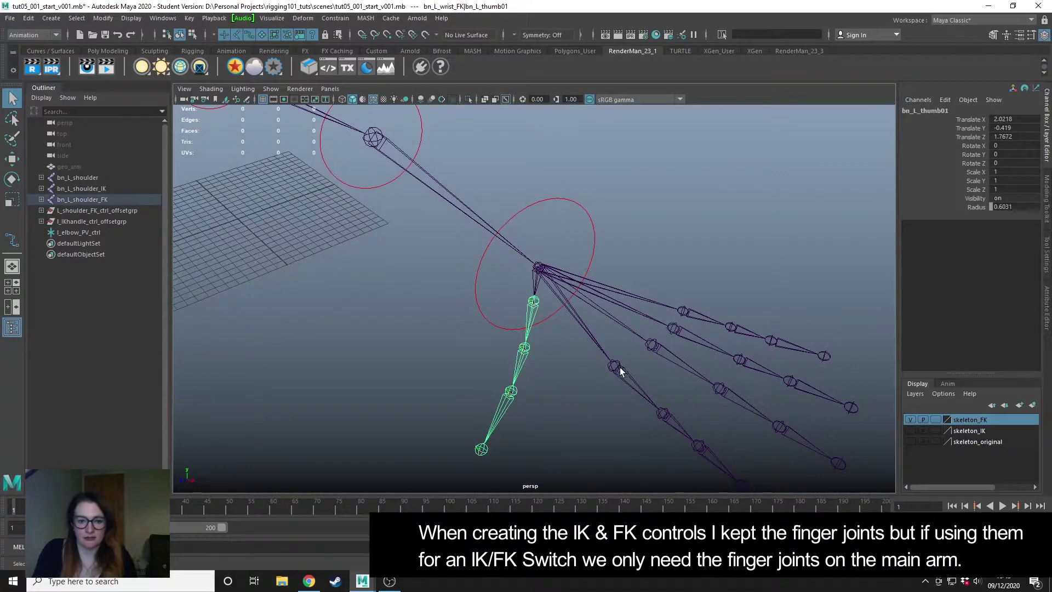
left_click(617, 367, "shift")
left_click(651, 346, "shift")
left_click(676, 329, "shift")
left_click(683, 312, "shift")
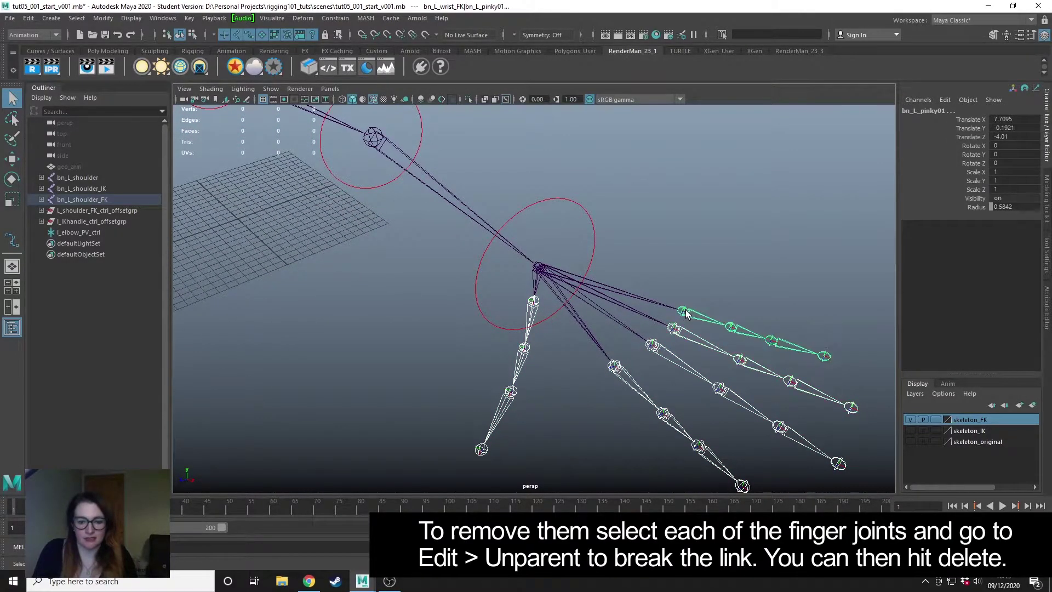
left_click(28, 18)
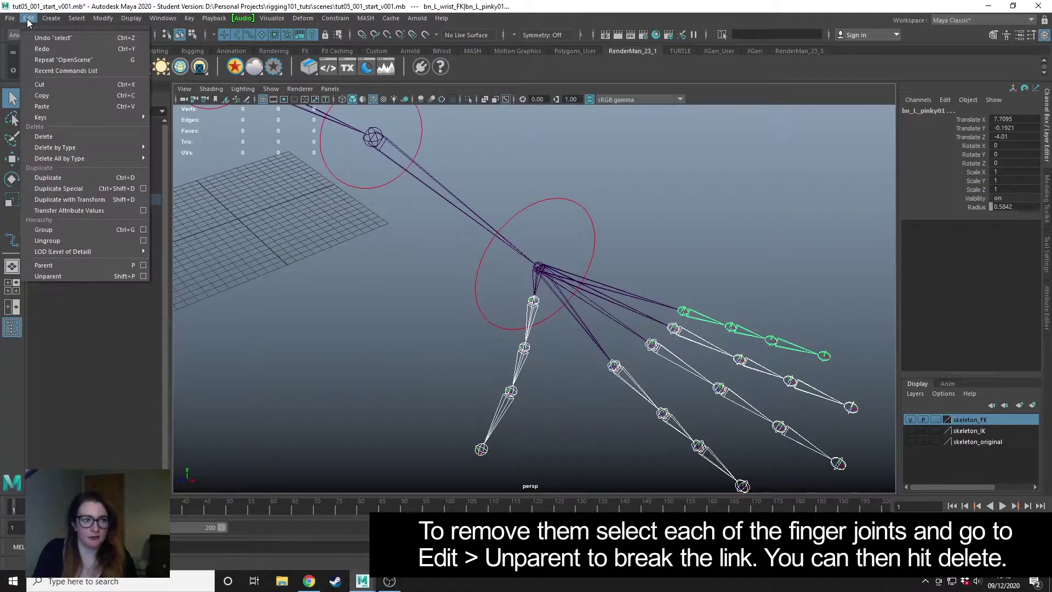
left_click(65, 276)
key("Delete")
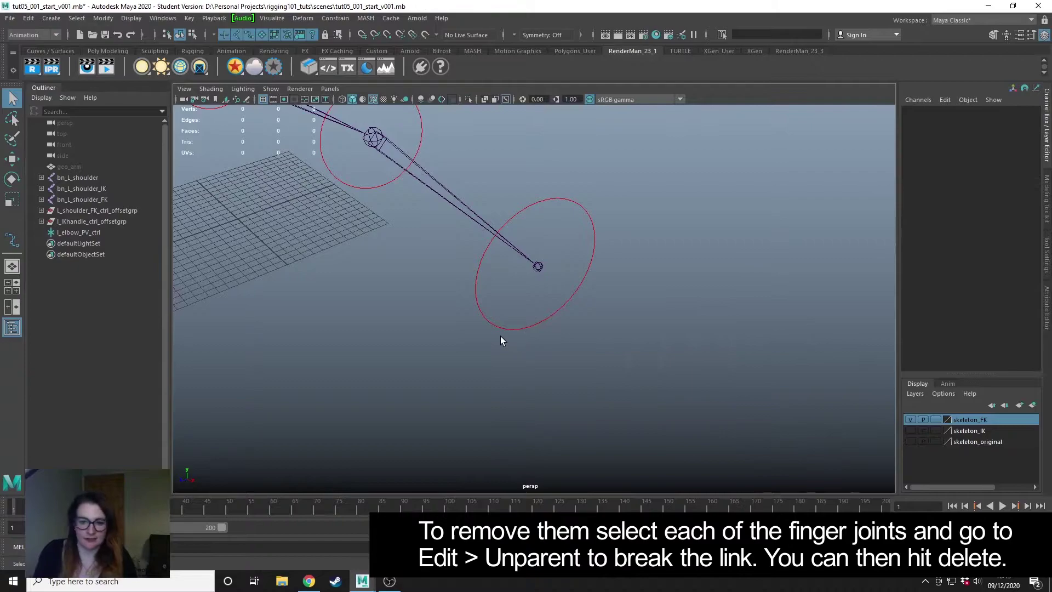
Step: On the IK skeleton layer, unparent and delete the five finger chains, then reshow skeleton_FK
left_click(910, 419)
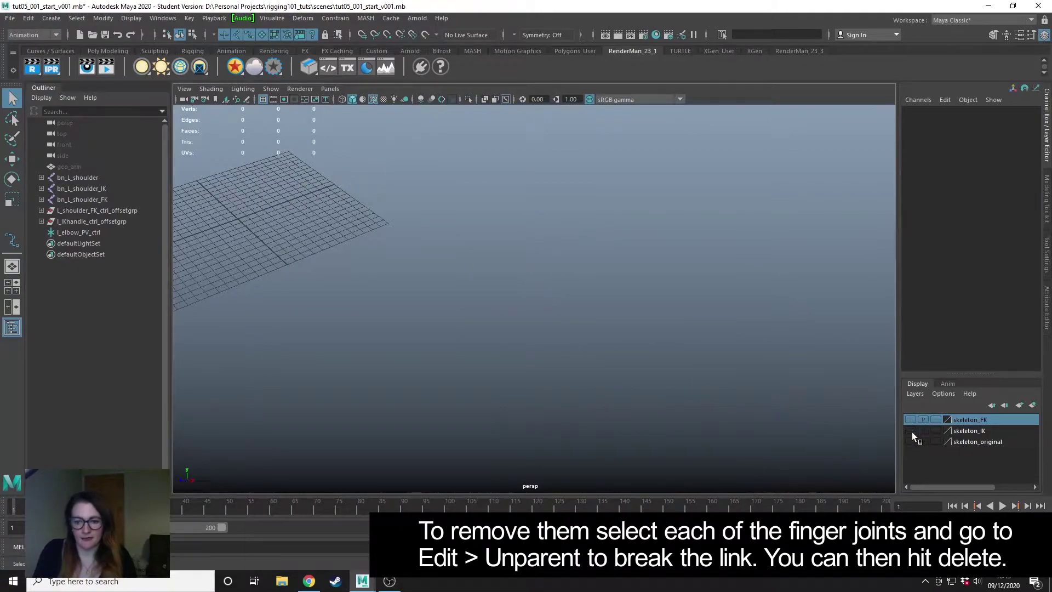
left_click(911, 431)
left_click(533, 302)
left_click(622, 376, "shift")
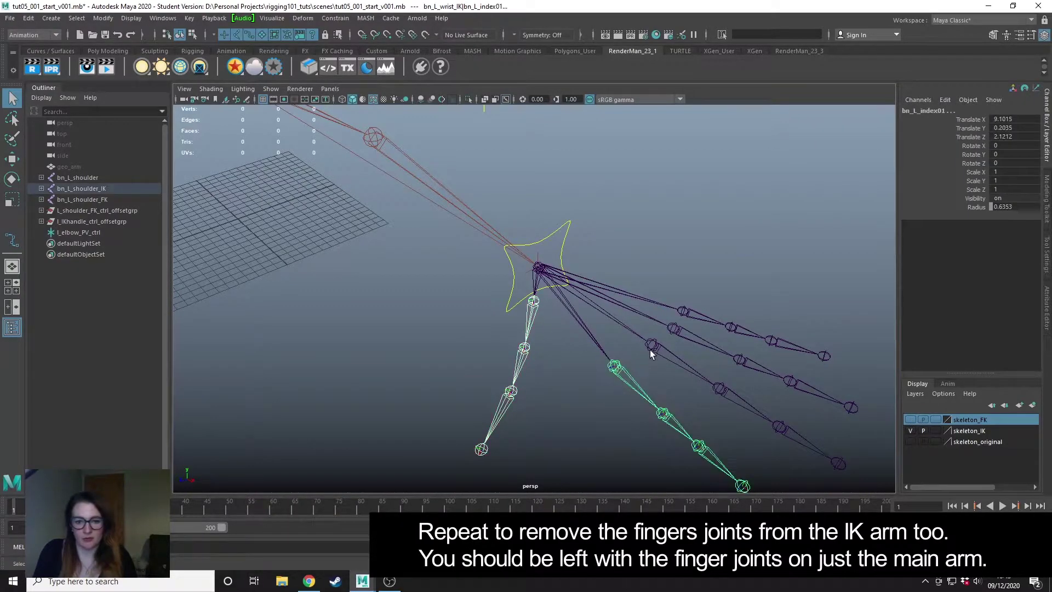
left_click(650, 347, "shift")
left_click(675, 329, "shift")
left_click(688, 314, "shift")
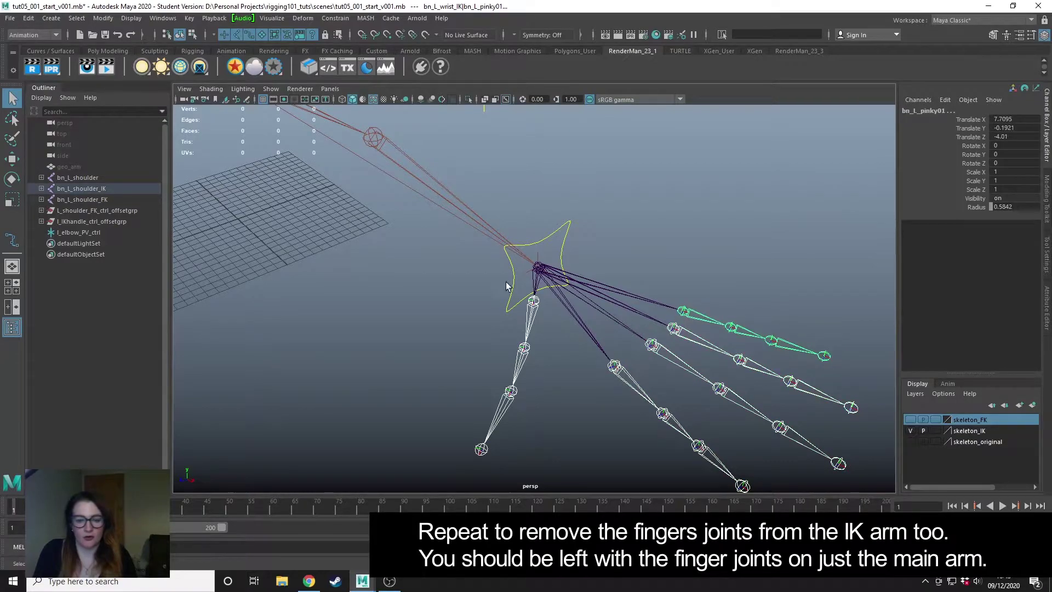
left_click(28, 18)
left_click(76, 277)
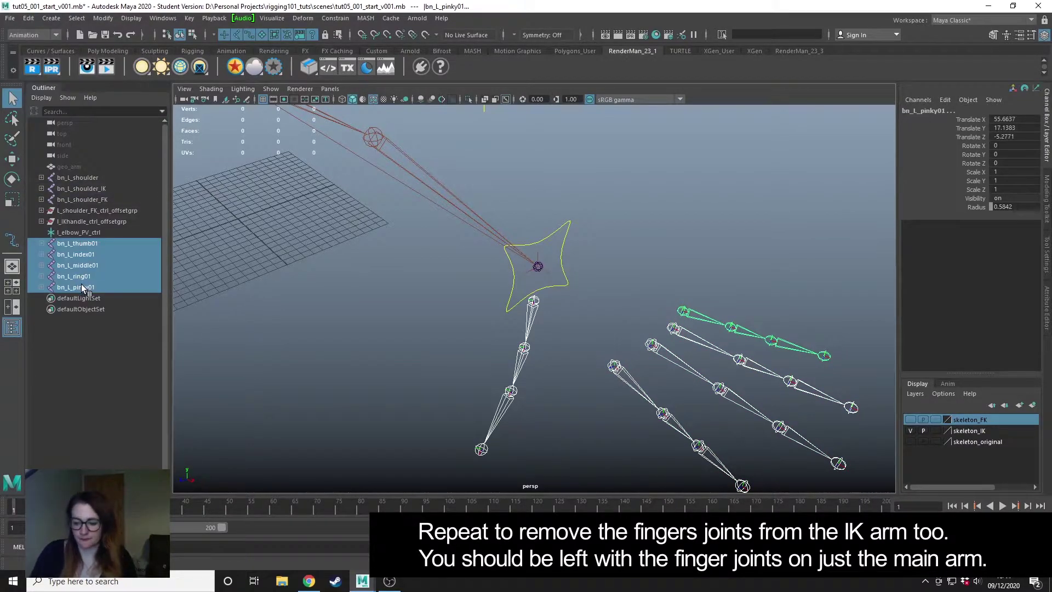
key("Delete")
left_click_drag(331, 327, 822, 395, "alt")
left_click(910, 420)
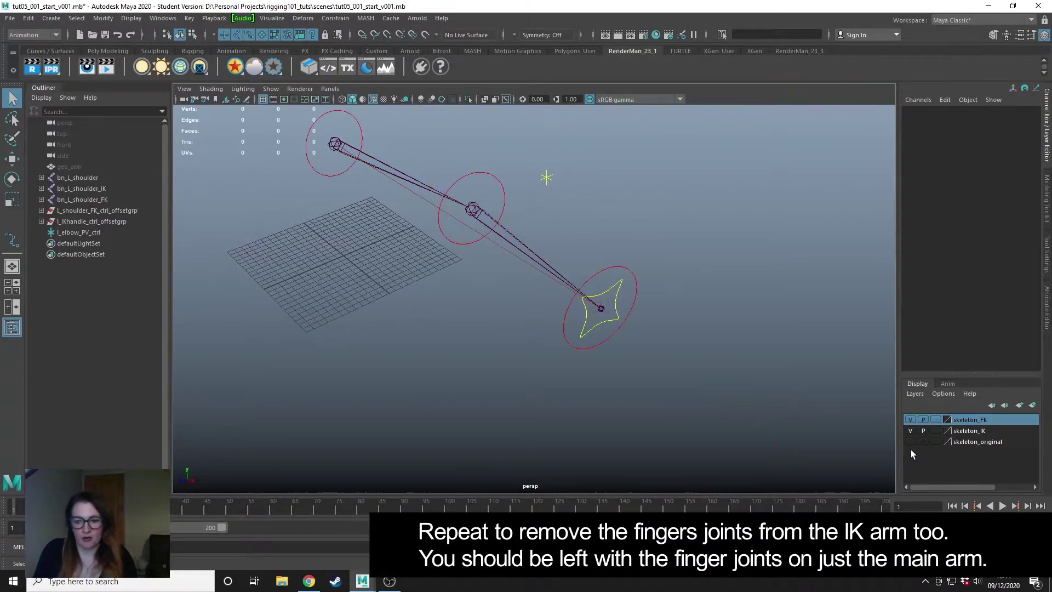
Step: Show skeleton_original and expand the main, IK and FK shoulder hierarchies in the Outliner
left_click(910, 441)
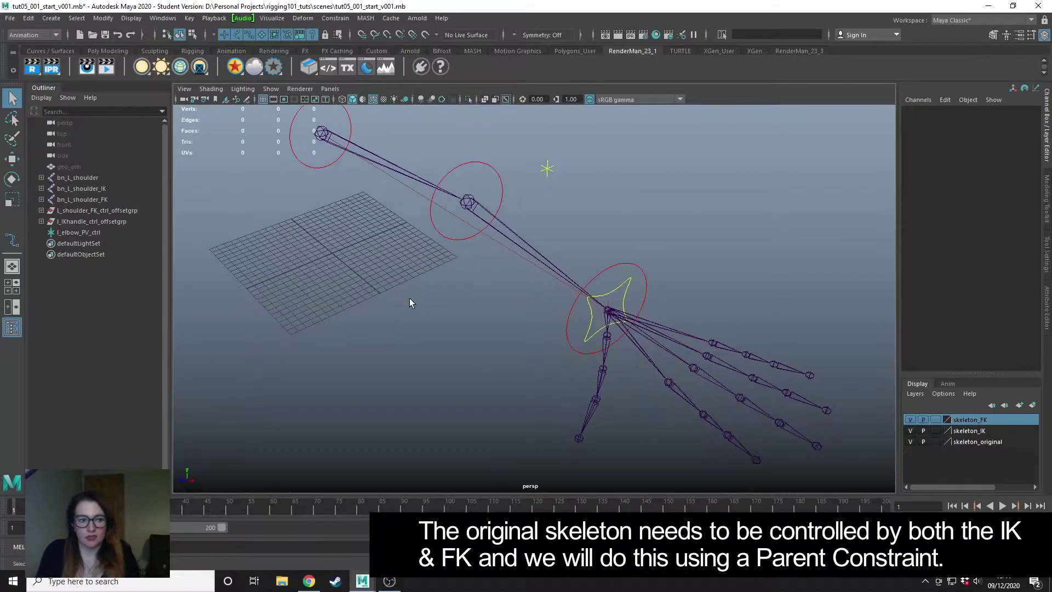
right_click_drag(409, 298, 482, 357, "alt")
middle_click_drag(397, 301, 462, 311, "alt")
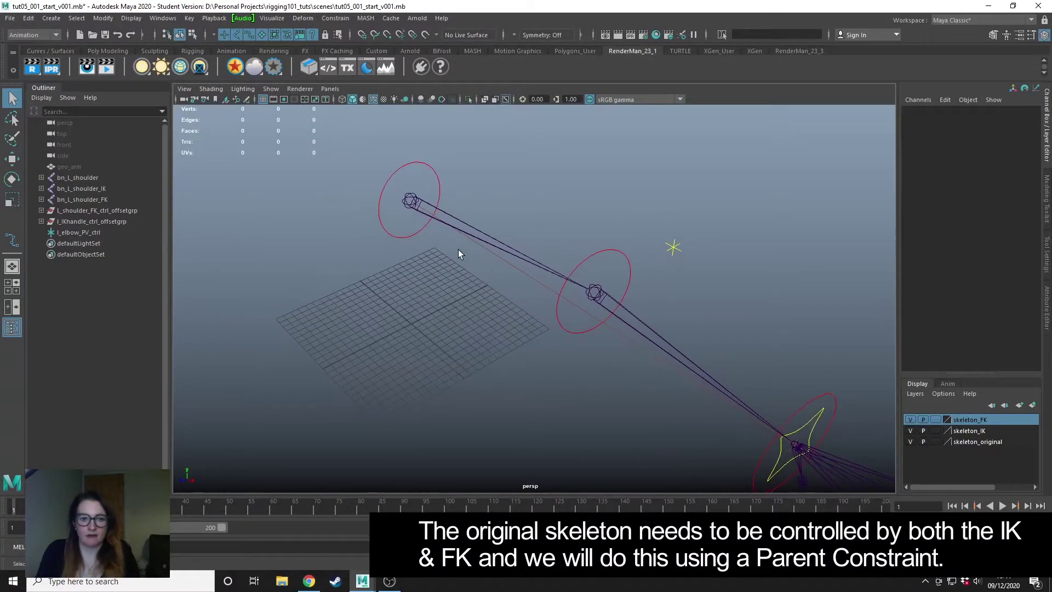
left_click(41, 178)
left_click(41, 210)
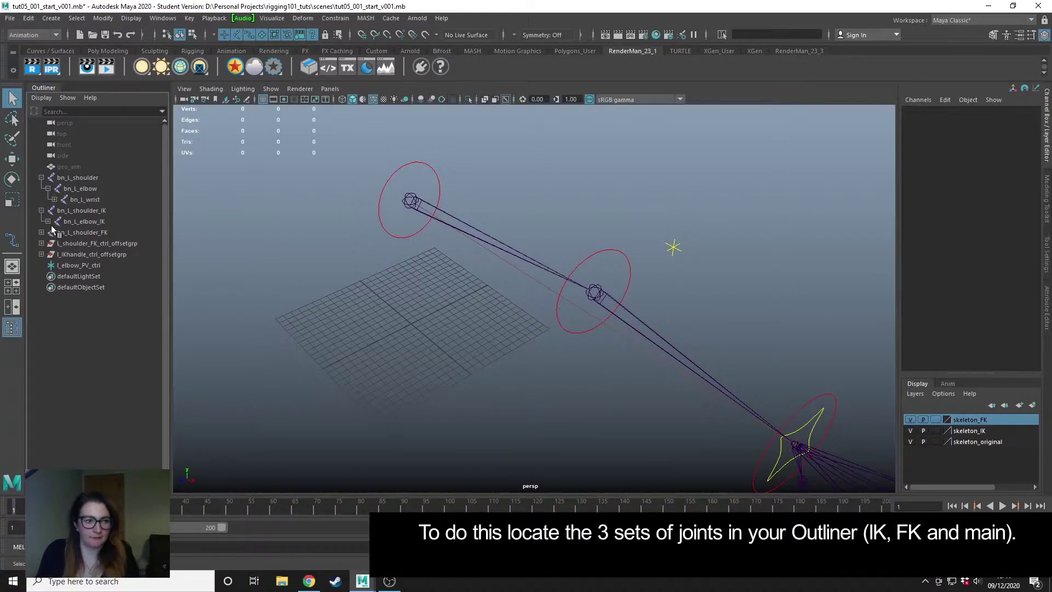
left_click(48, 221)
left_click(41, 254)
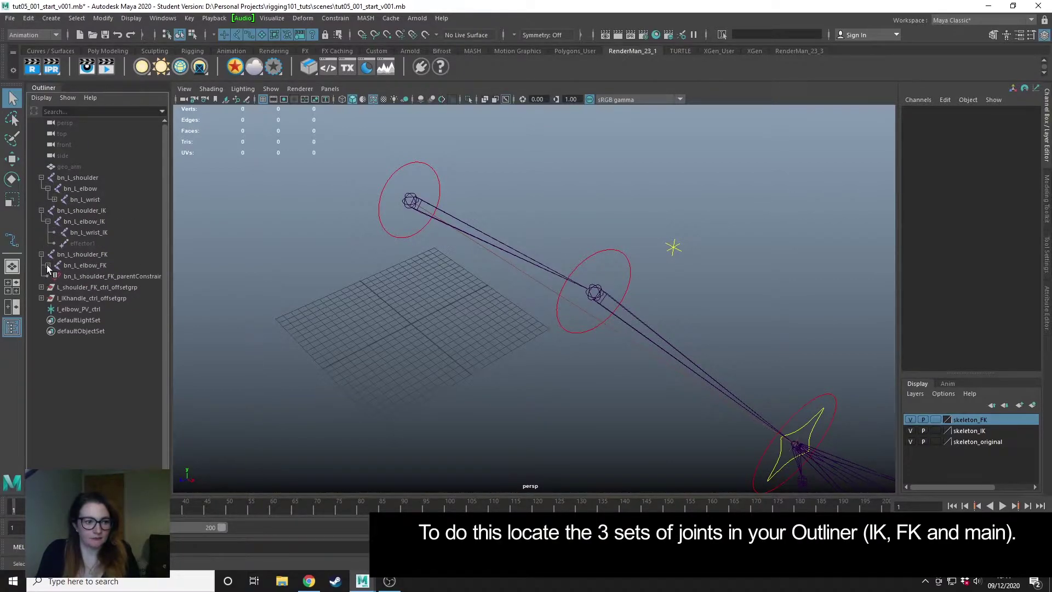
left_click(47, 265)
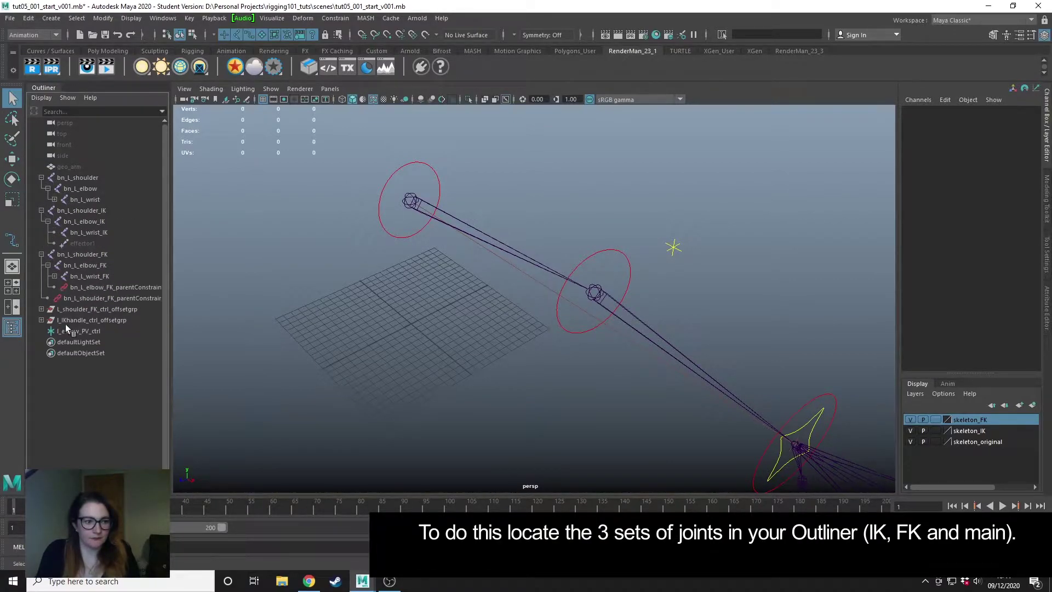
Step: Parent-constrain bn_L_shoulder to bn_L_shoulder_FK and bn_L_shoulder_IK with Maintain offset off
left_click(94, 255)
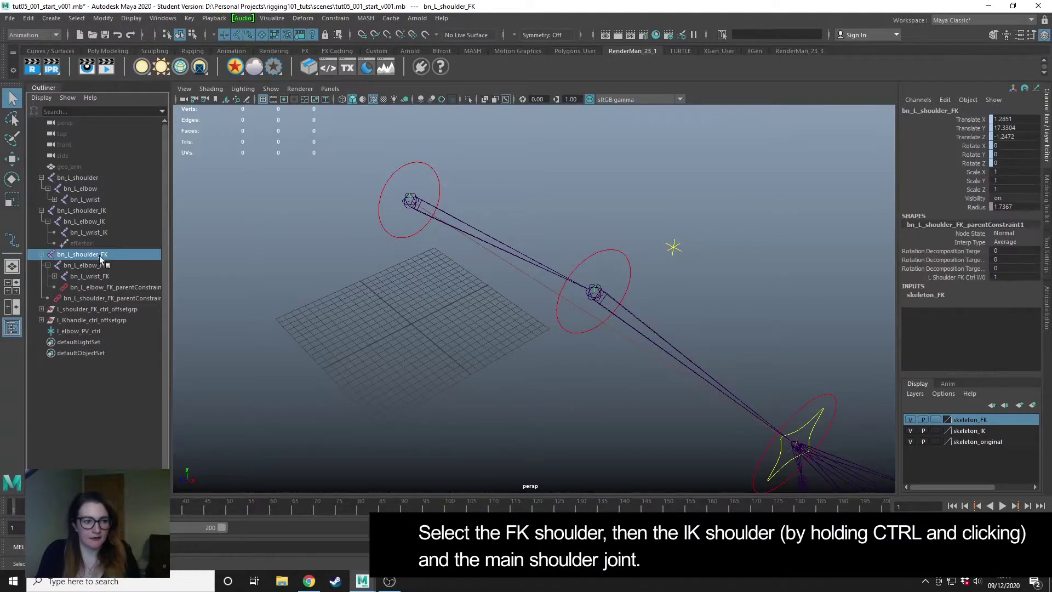
left_click(93, 211, "ctrl")
left_click(87, 178, "ctrl")
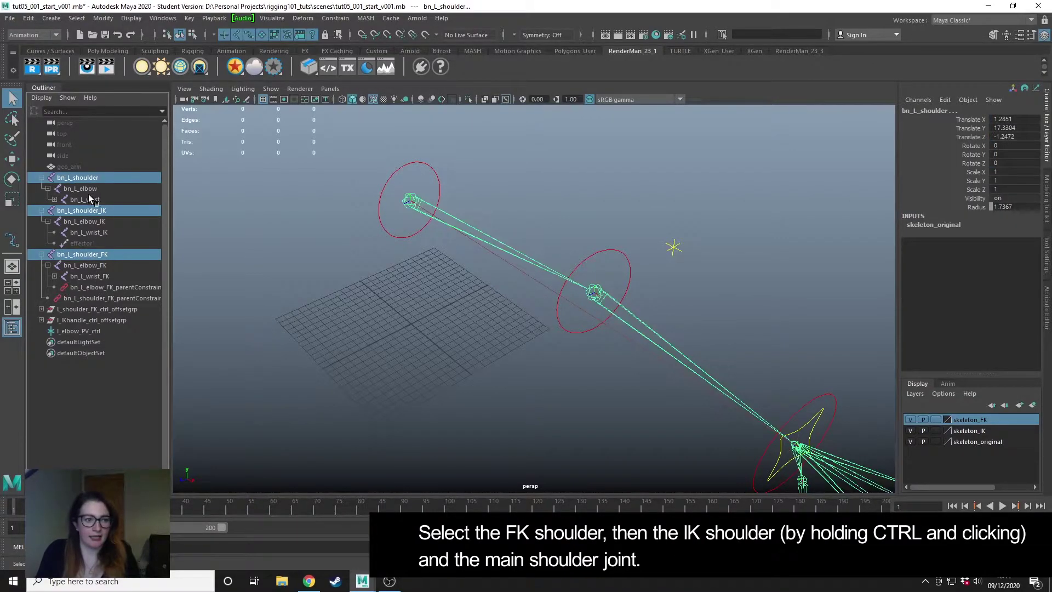
left_click(335, 18)
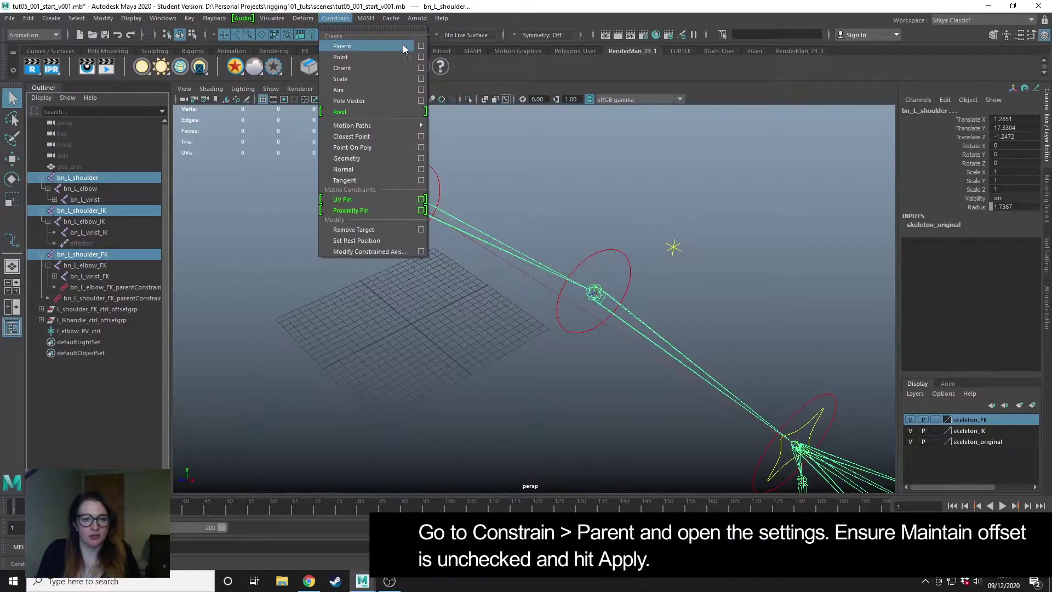
left_click(423, 46)
left_click_drag(723, 156, 801, 140)
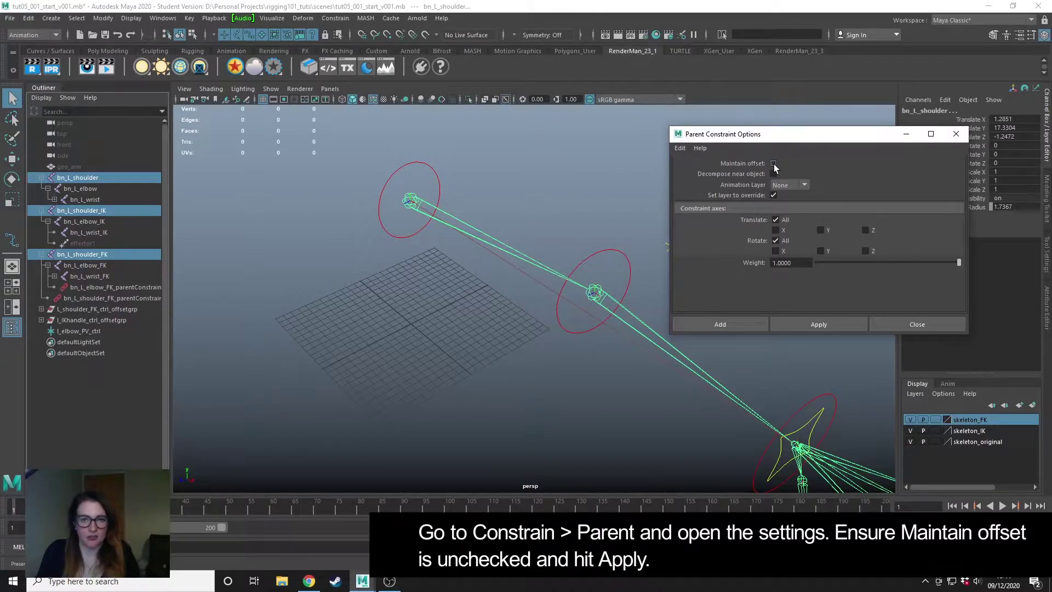
left_click(825, 323)
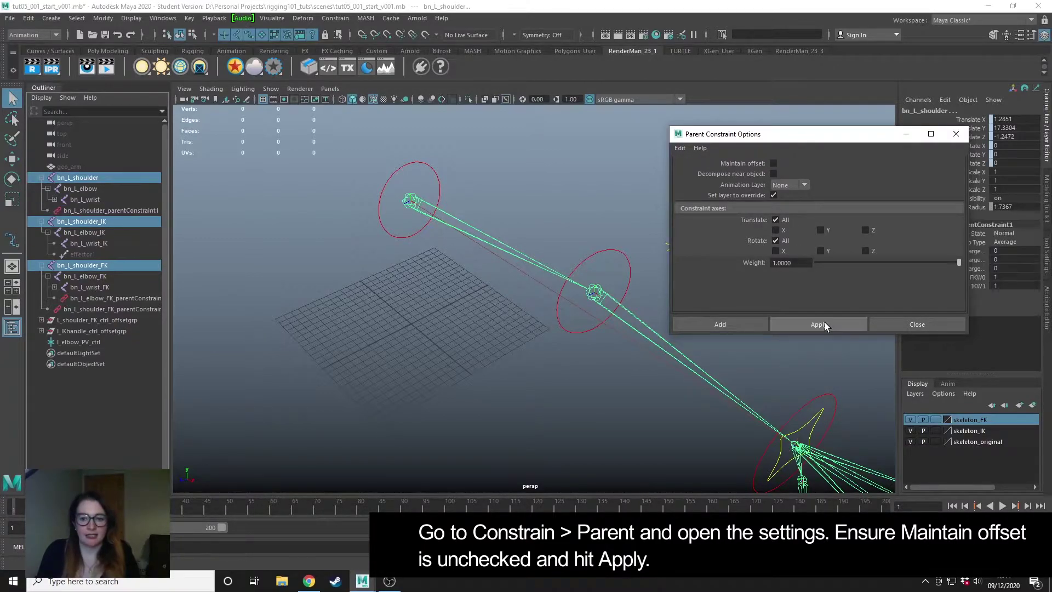
left_click(885, 323)
Step: Test the constraint by rotating the FK shoulder control, then undo the rotation
left_click(437, 179)
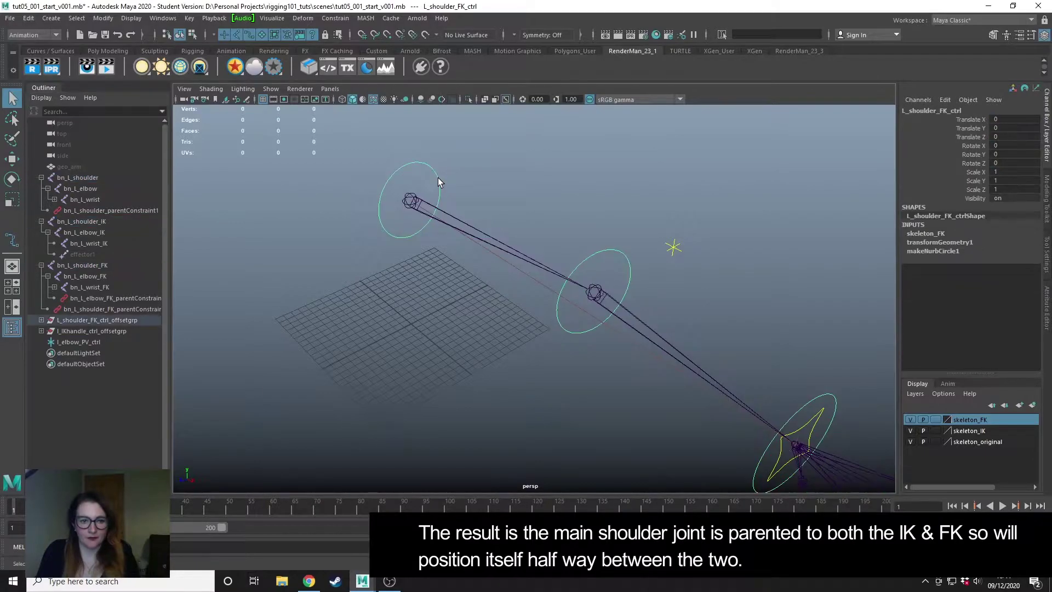
key("e")
left_click_drag(414, 228, 483, 249)
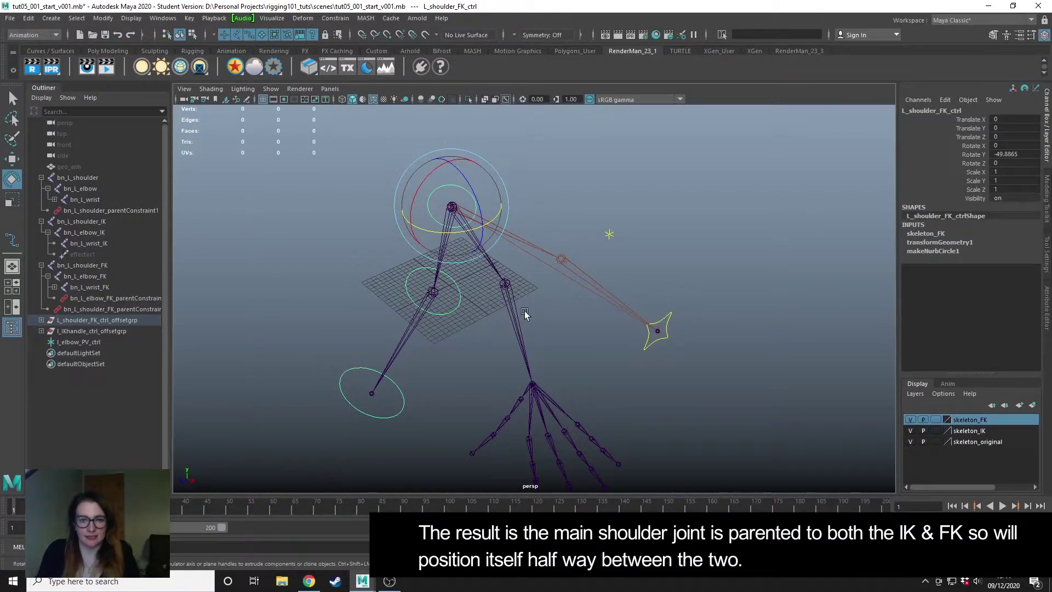
key("ctrl+z")
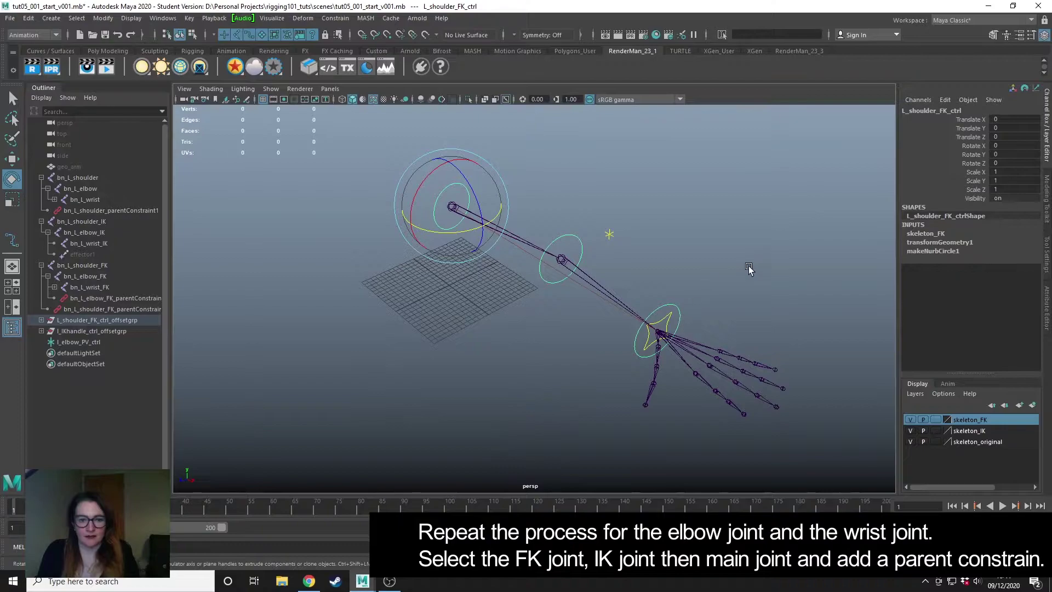
Step: Parent-constrain bn_L_elbow to bn_L_elbow_FK and bn_L_elbow_IK
left_click(749, 269)
scroll(472, 278, "up", 3)
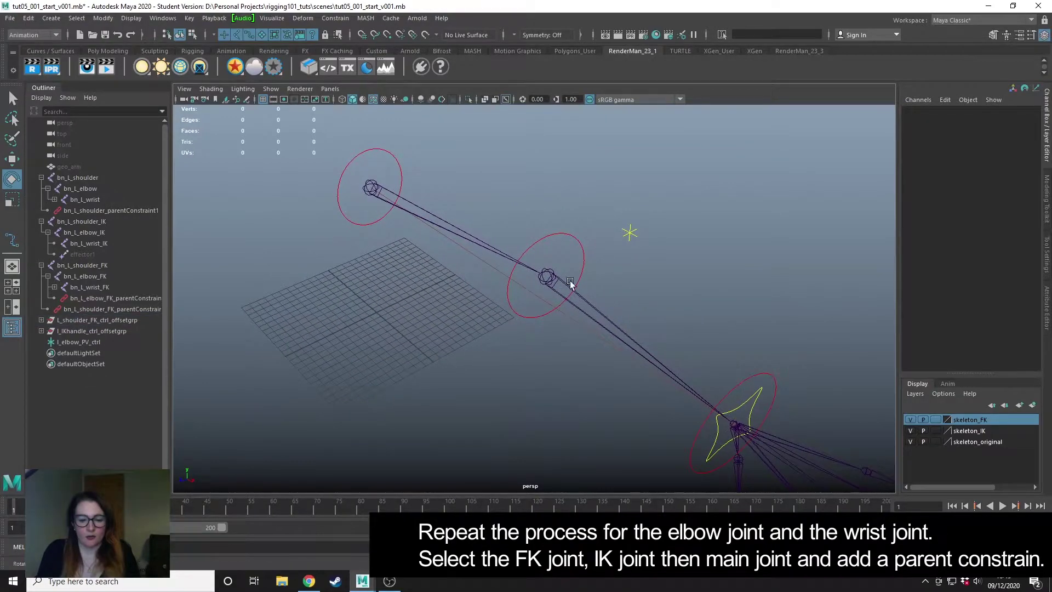
left_click(97, 277)
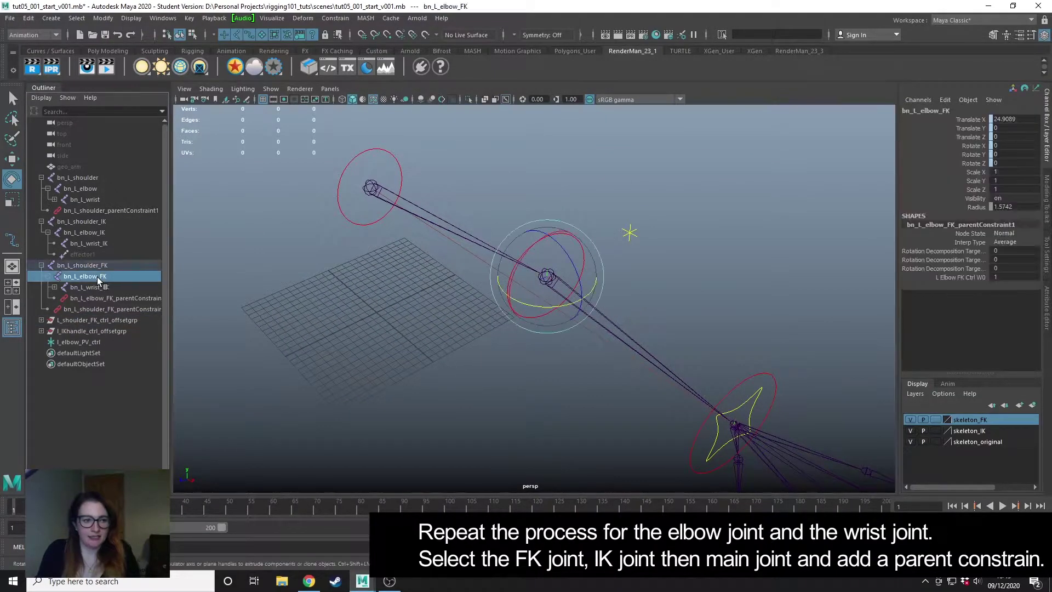
left_click(93, 234, "ctrl")
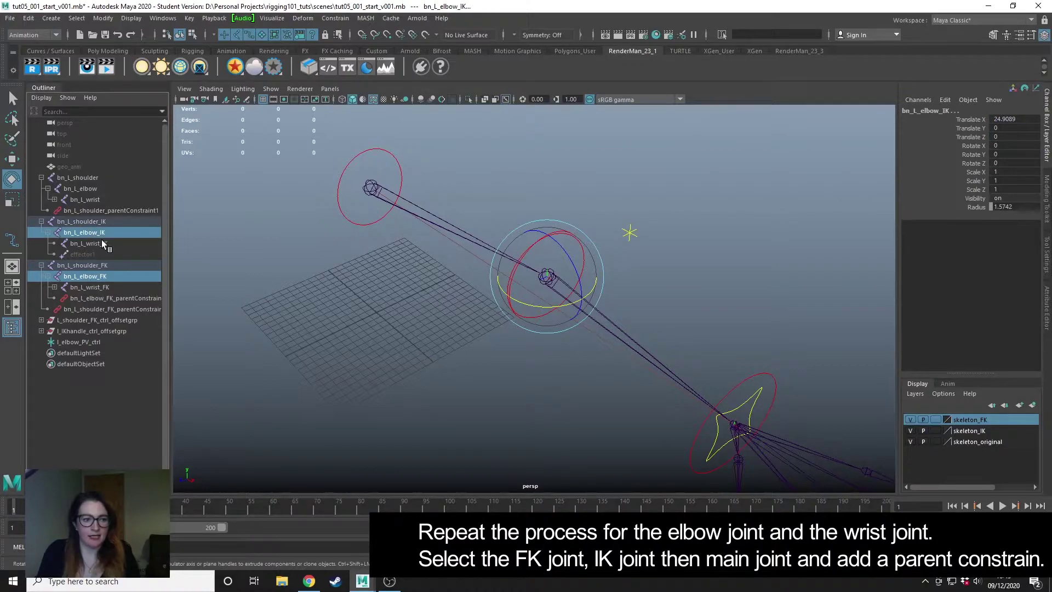
left_click(87, 189, "ctrl")
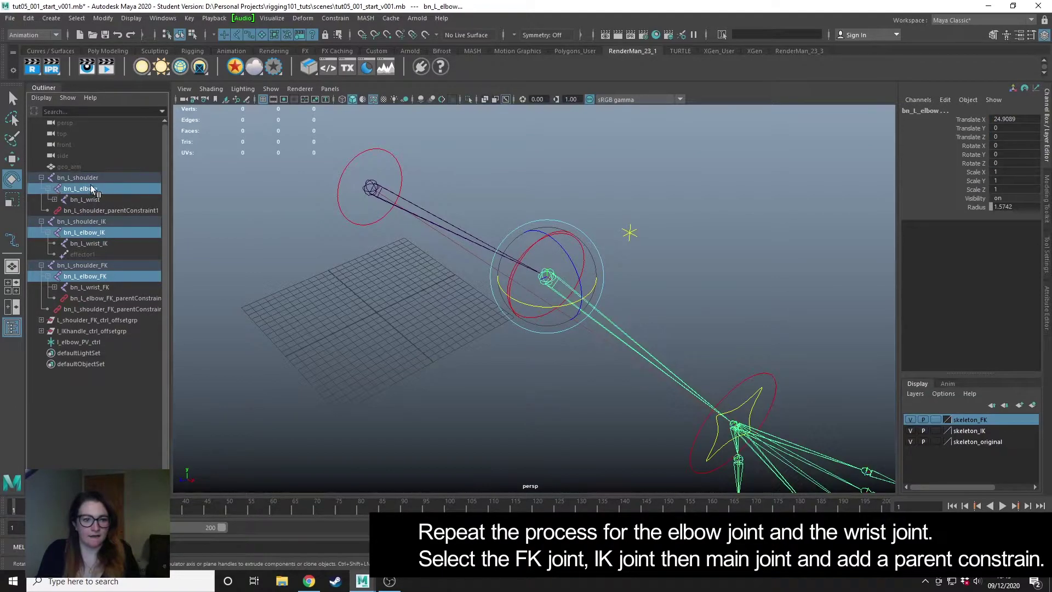
left_click(336, 18)
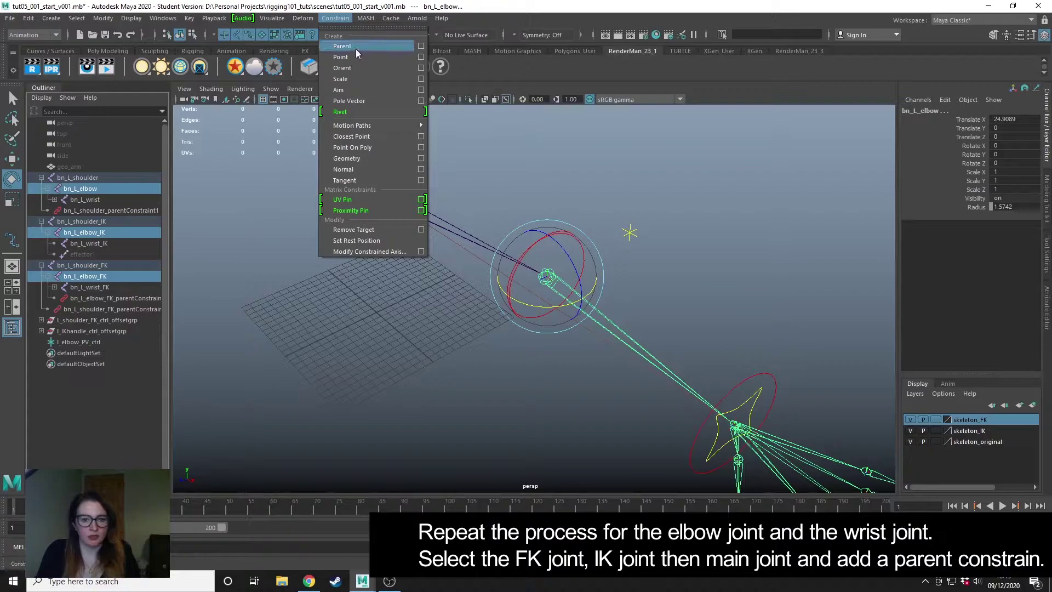
left_click(356, 49)
Step: Parent-constrain bn_L_wrist to the FK and IK wrist joints
left_click(96, 298)
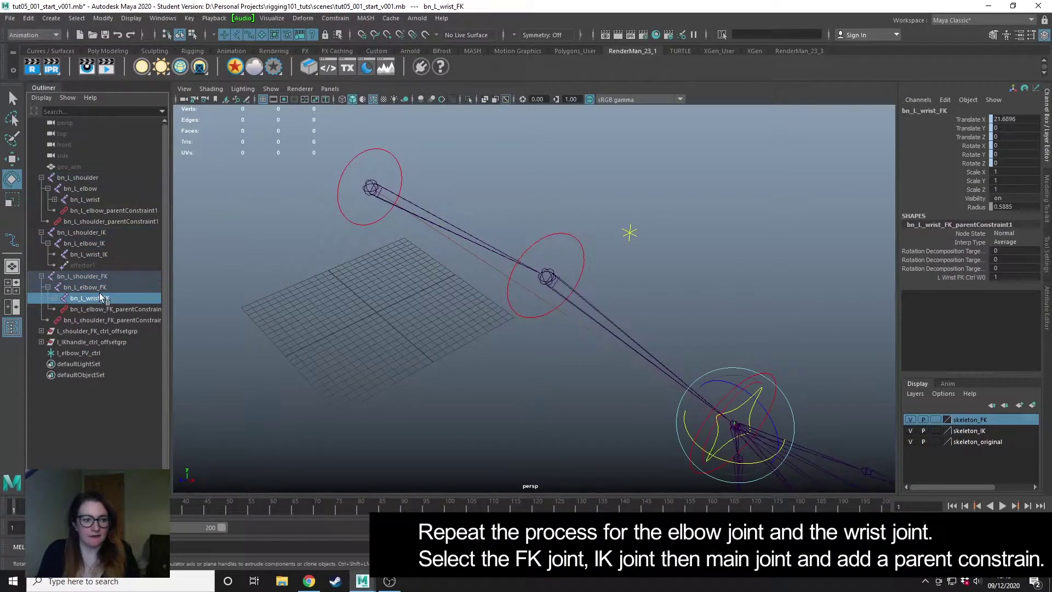
left_click(88, 255, "ctrl")
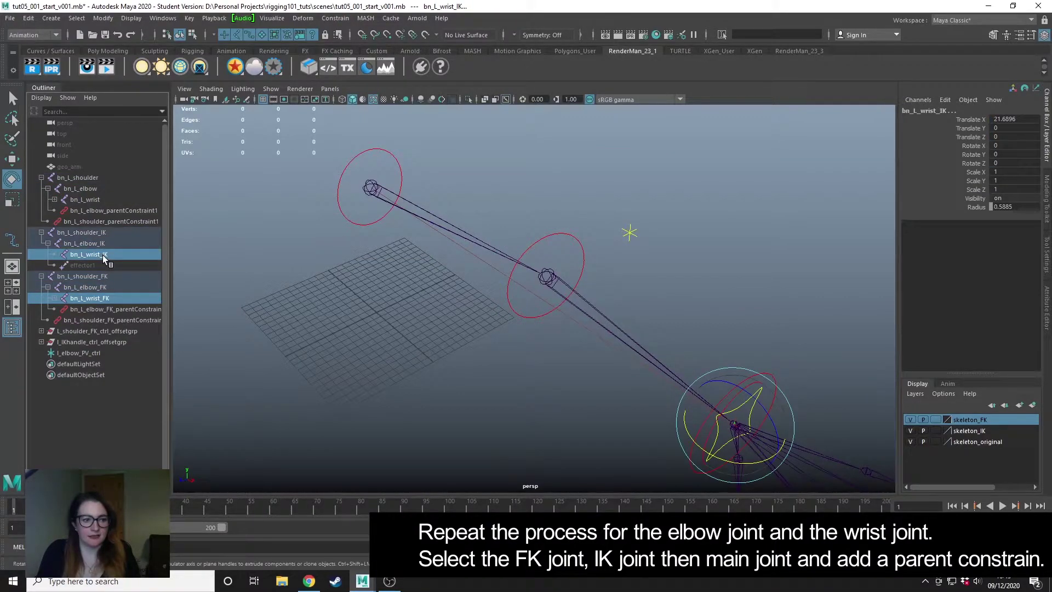
left_click(88, 201, "ctrl")
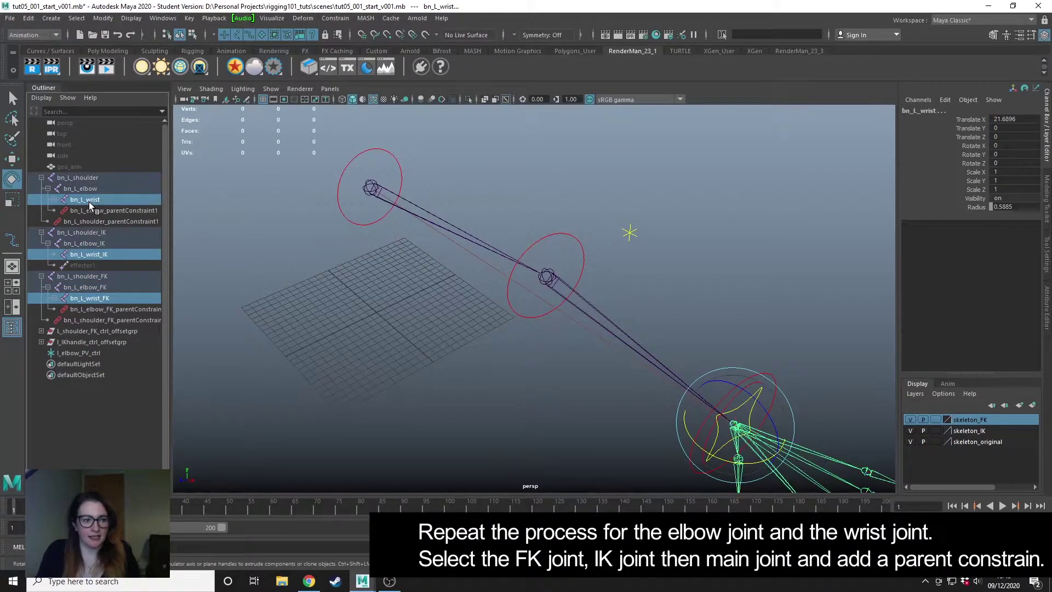
left_click(328, 18)
left_click(353, 48)
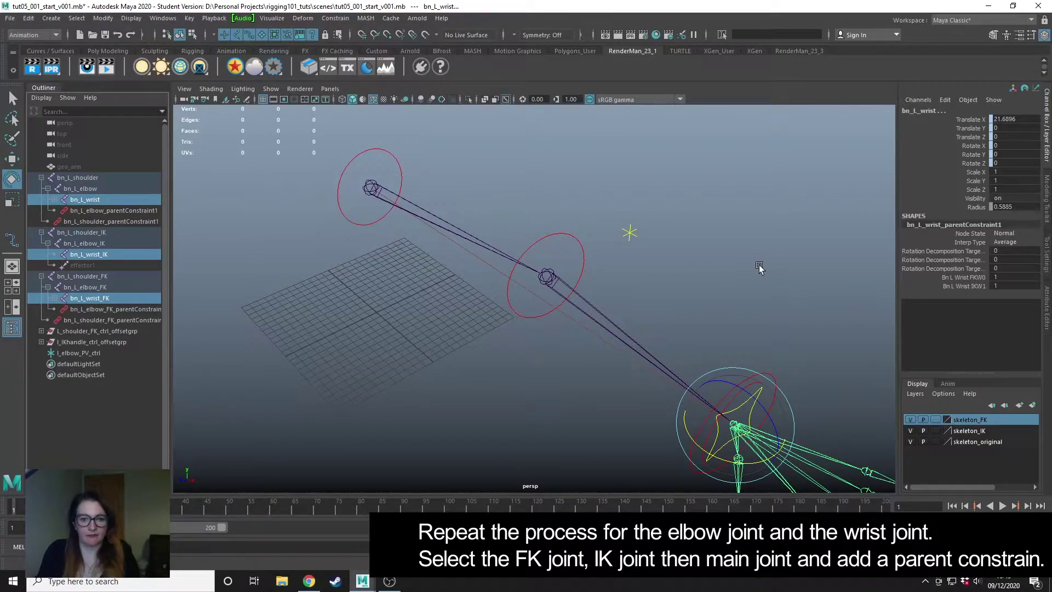
Step: Test the arm by moving the IK handle control, then undo the move
left_click(758, 267)
right_click_drag(747, 431, 649, 333, "alt")
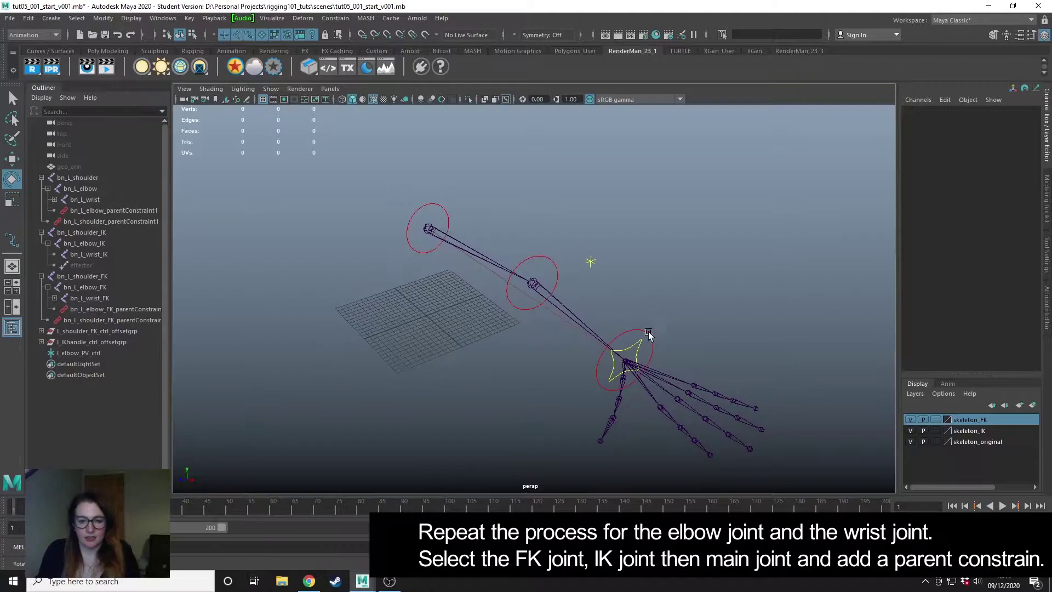
left_click(635, 347)
key("w")
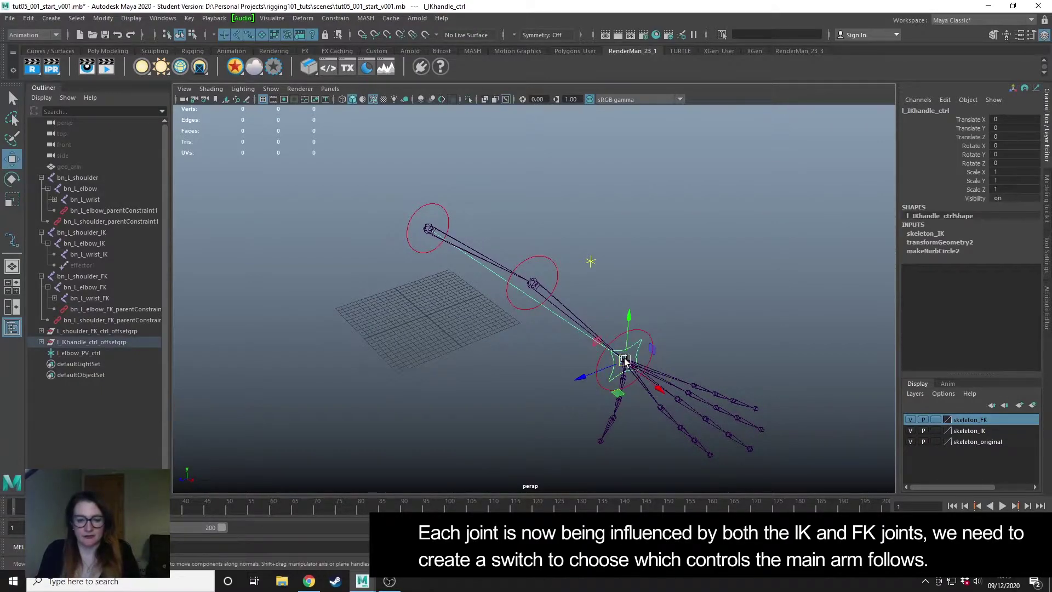
left_click_drag(627, 362, 268, 352)
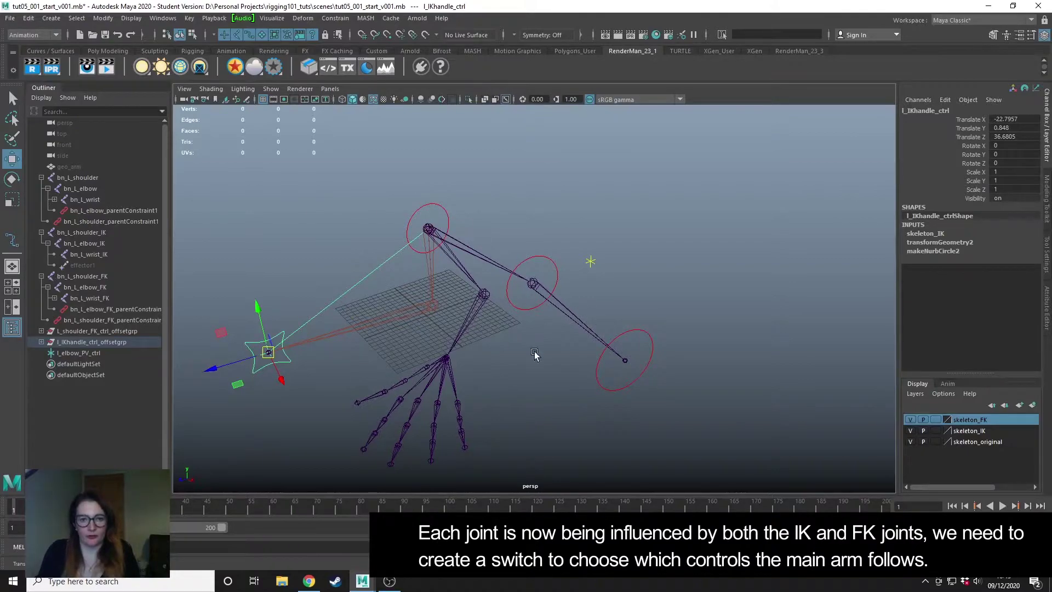
left_click(791, 369)
key("ctrl+z")
key("ctrl+z")
key("ctrl+z")
key("ctrl+z")
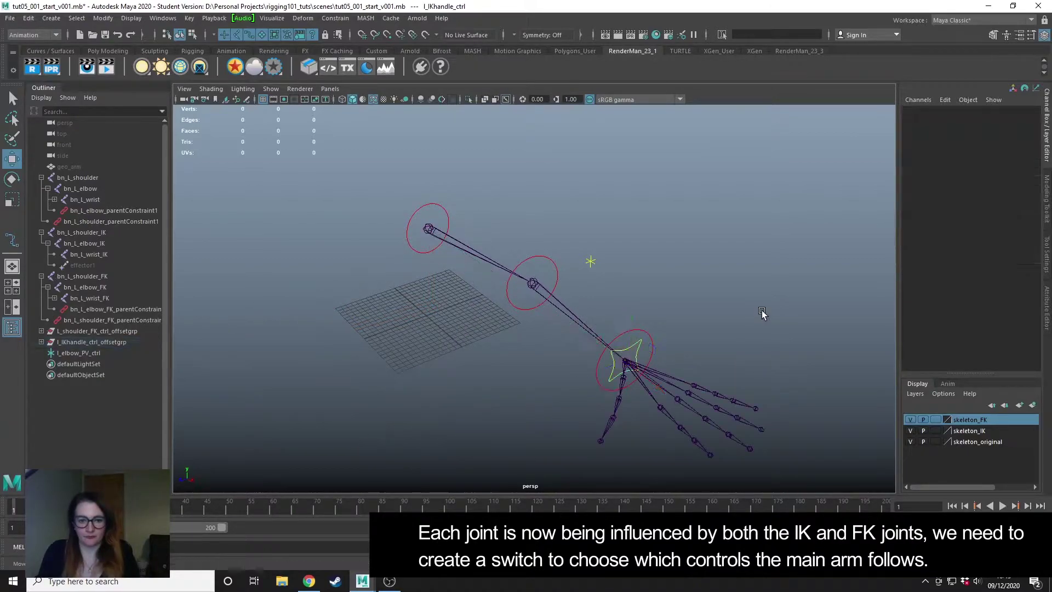
Step: Maximise the top orthographic view from the four-pane layout and pan the arm aside
left_click_drag(599, 353, 710, 252, "alt")
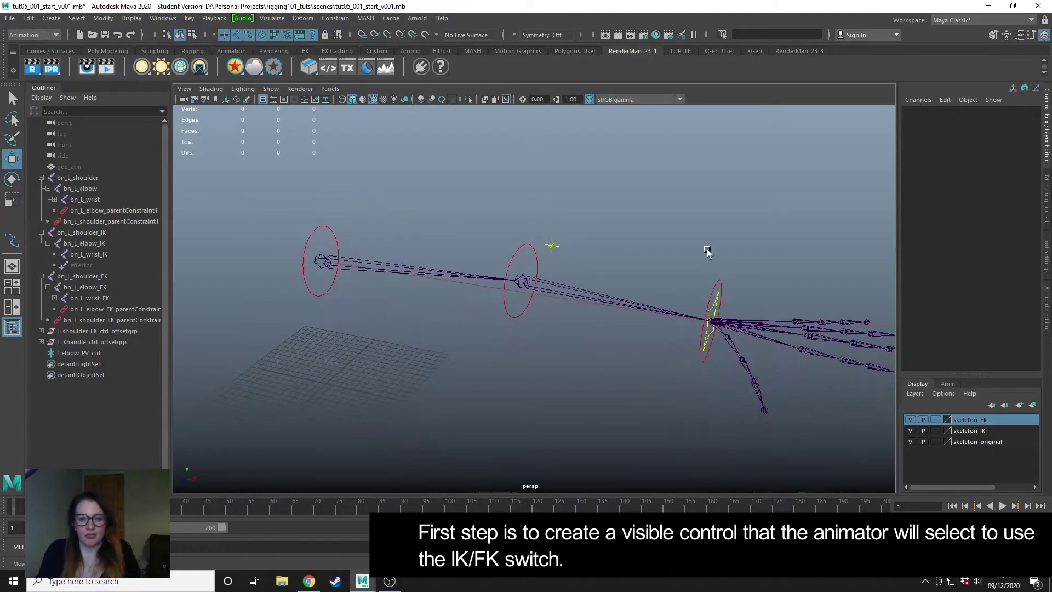
left_click_drag(434, 311, 626, 348, "alt")
middle_click_drag(626, 347, 665, 336, "alt")
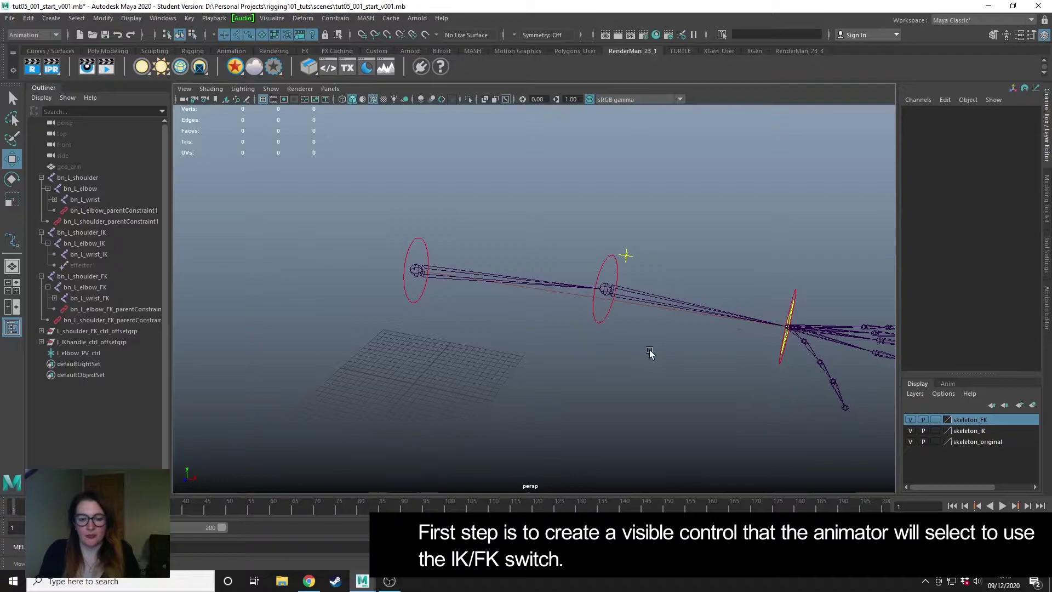
key("space")
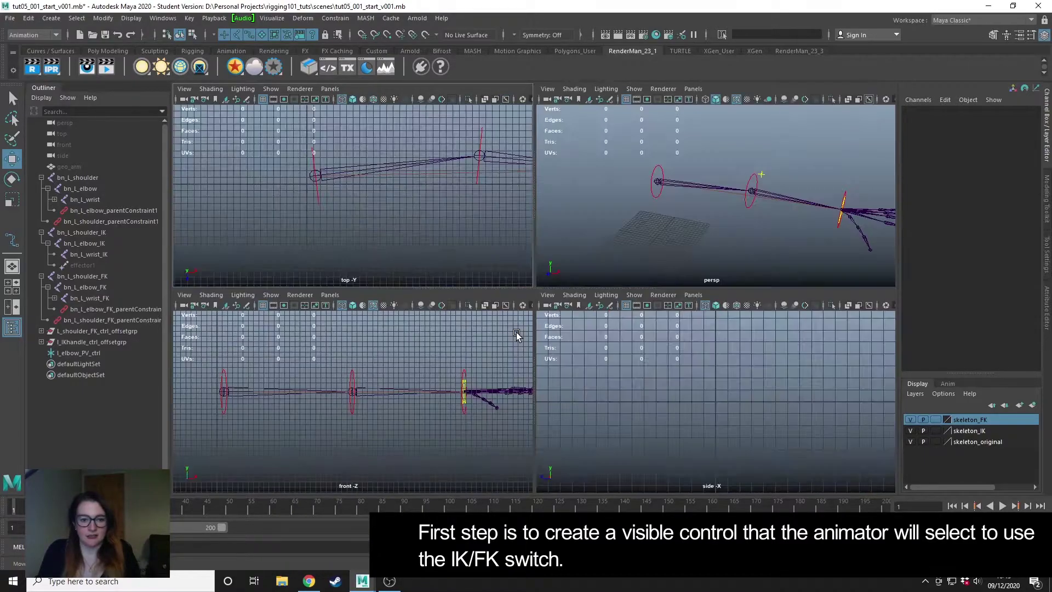
key("space")
middle_click_drag(395, 225, 537, 310, "alt")
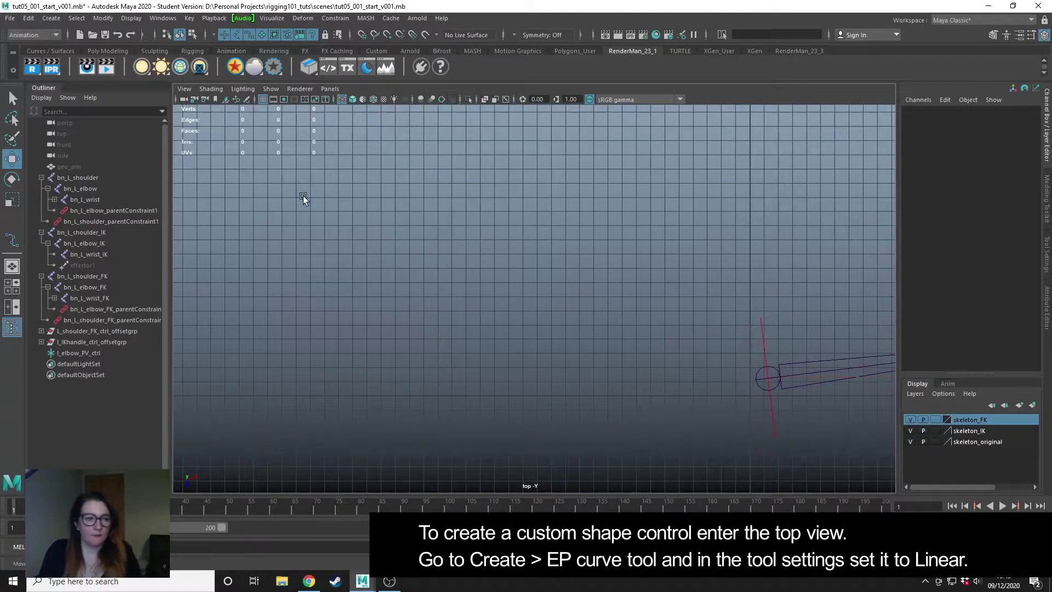
Step: Start the EP Curve Tool with Linear degree and frame empty grid space
left_click(50, 19)
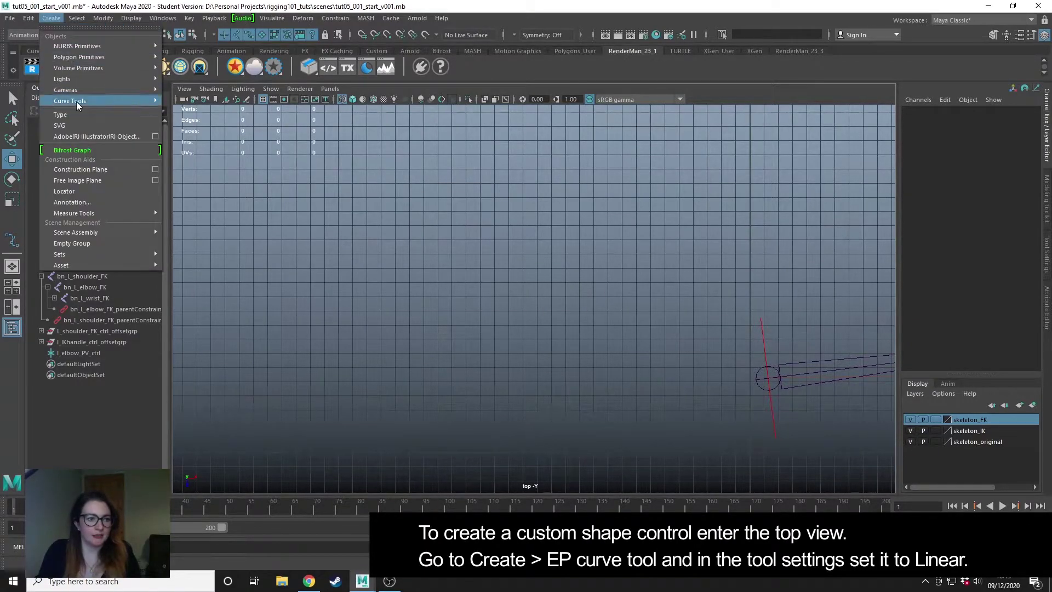
mouse_move(143, 103)
left_click(219, 112)
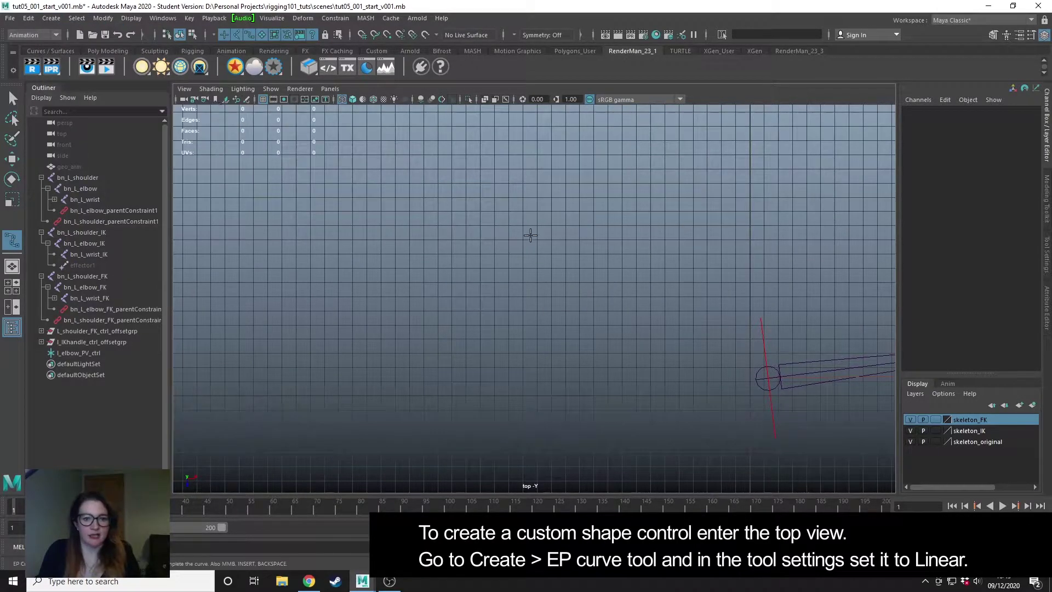
left_click(1047, 253)
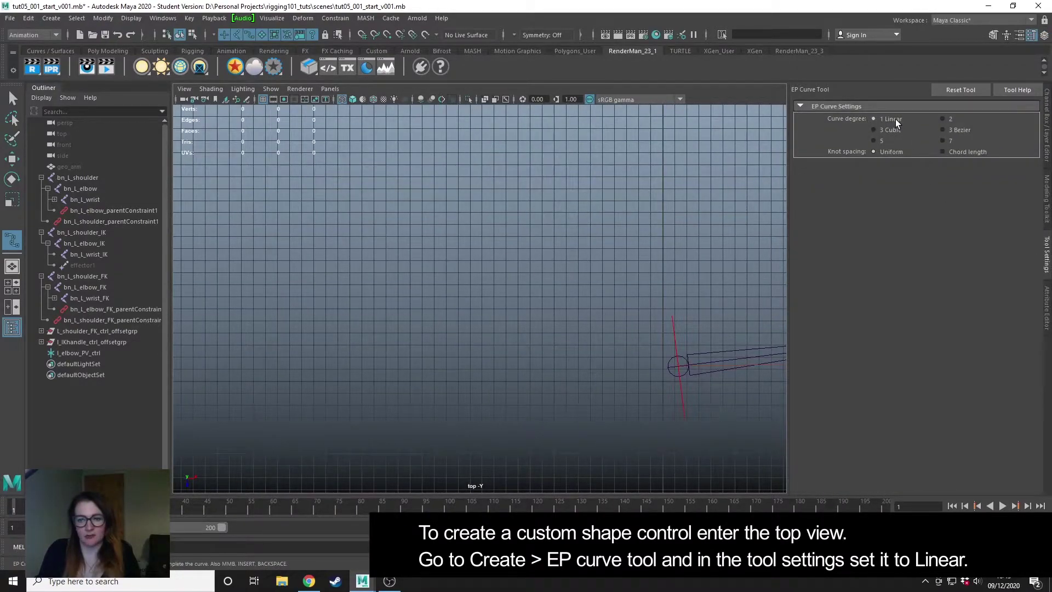
middle_click_drag(486, 331, 583, 365, "alt")
scroll(583, 364, "up", 4)
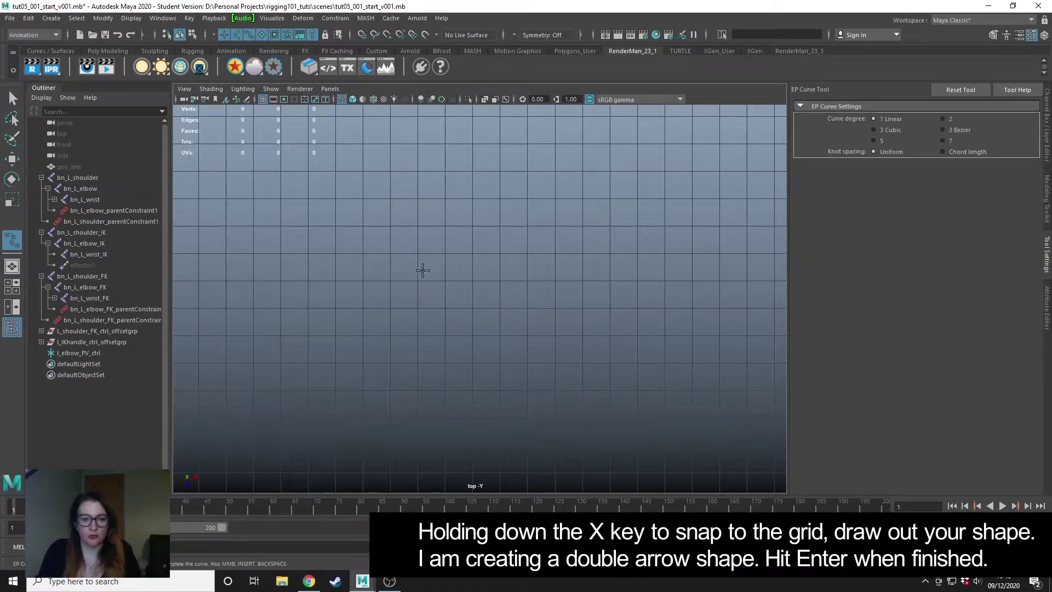
Step: Draw a closed double-arrow curve by snapping points to the grid
key("x")
left_click(391, 281)
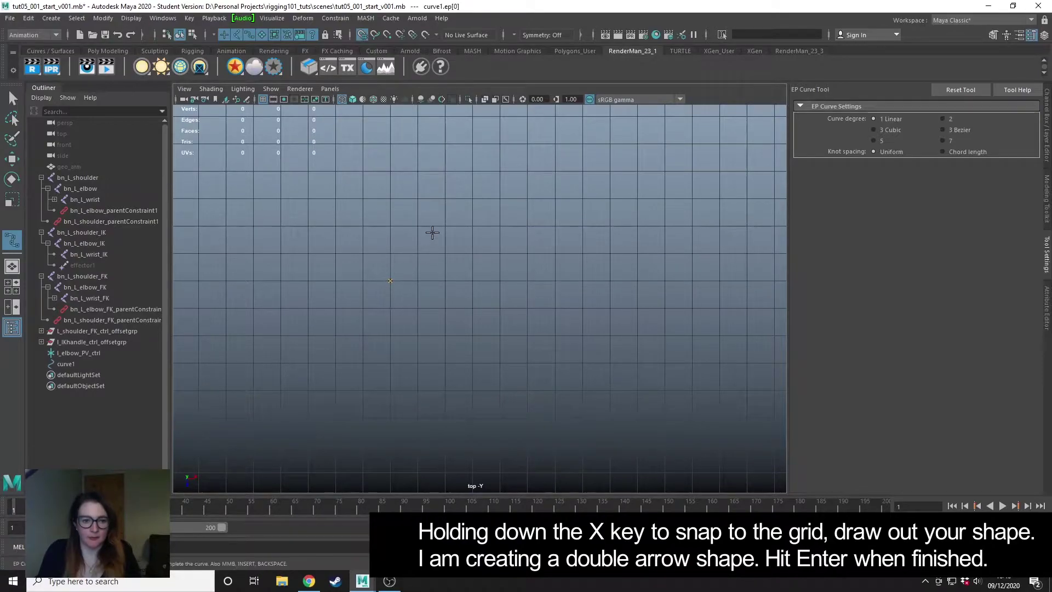
left_click(444, 225)
left_click(444, 253)
left_click(527, 253)
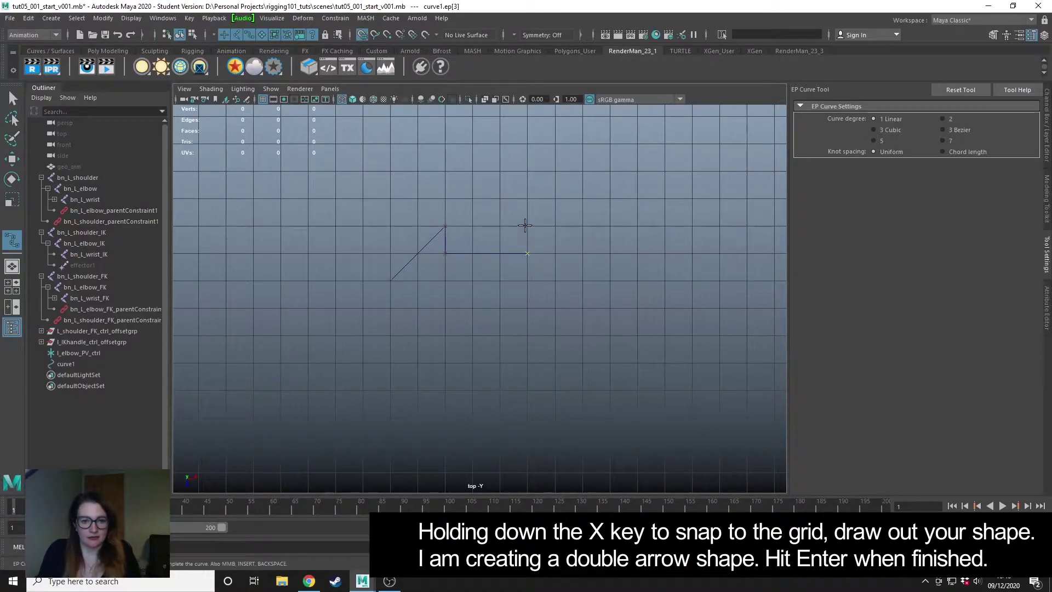
left_click(581, 279)
left_click(528, 331)
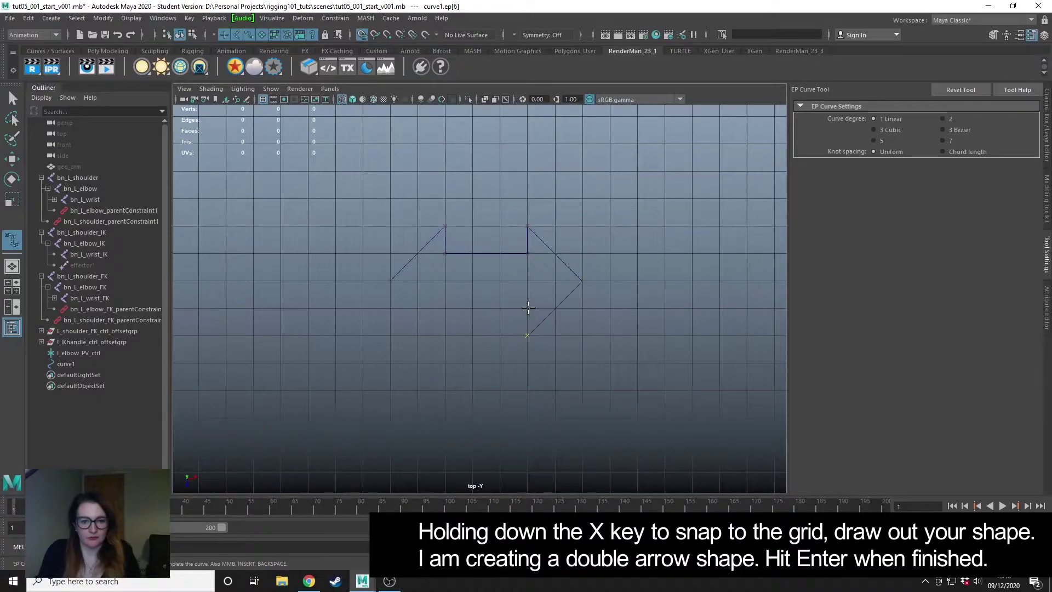
left_click(444, 308)
left_click(445, 336)
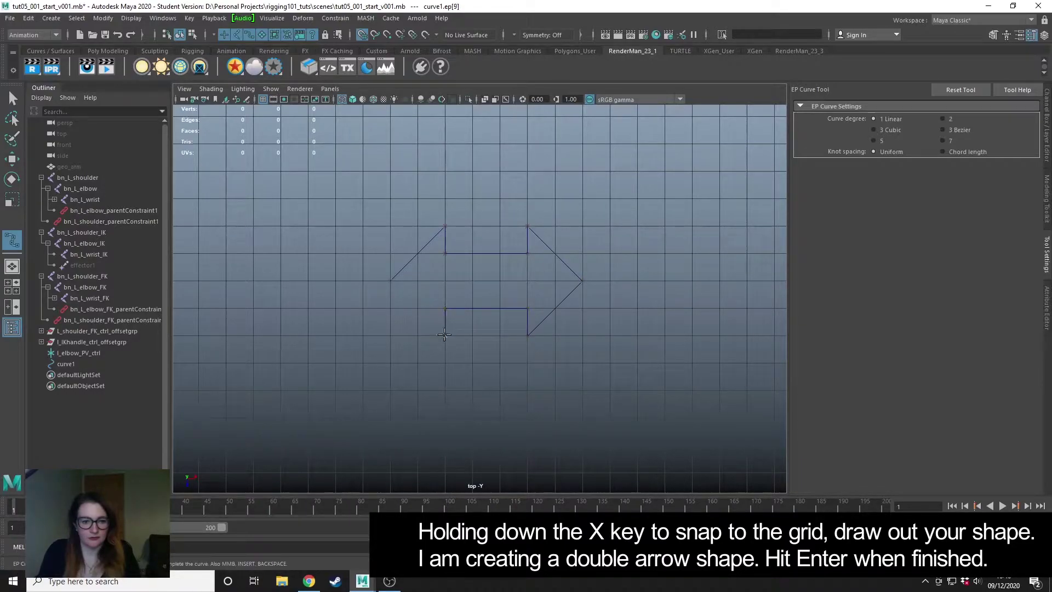
left_click(390, 281)
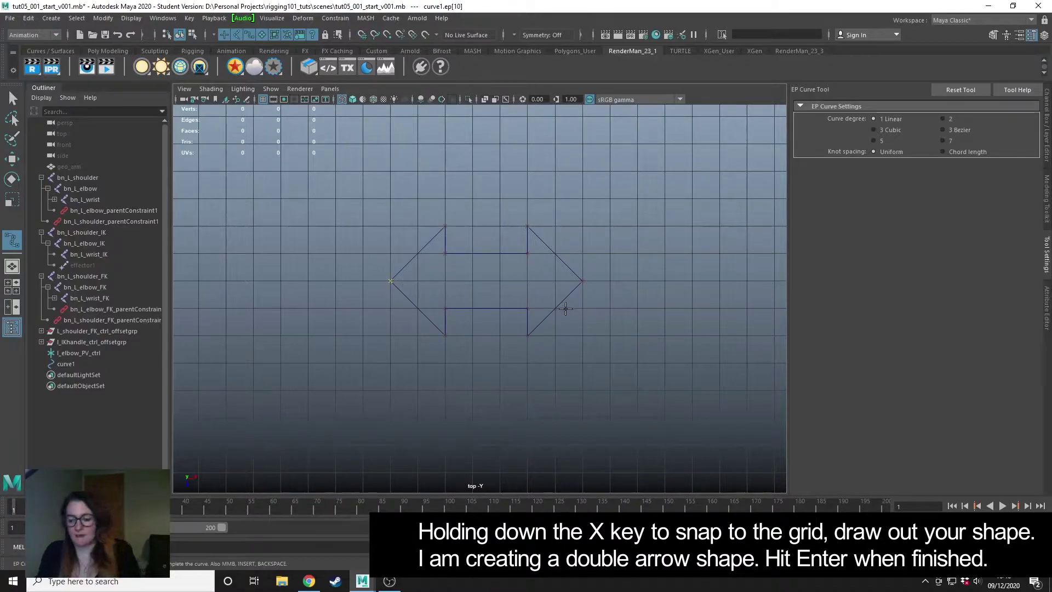
key("Return")
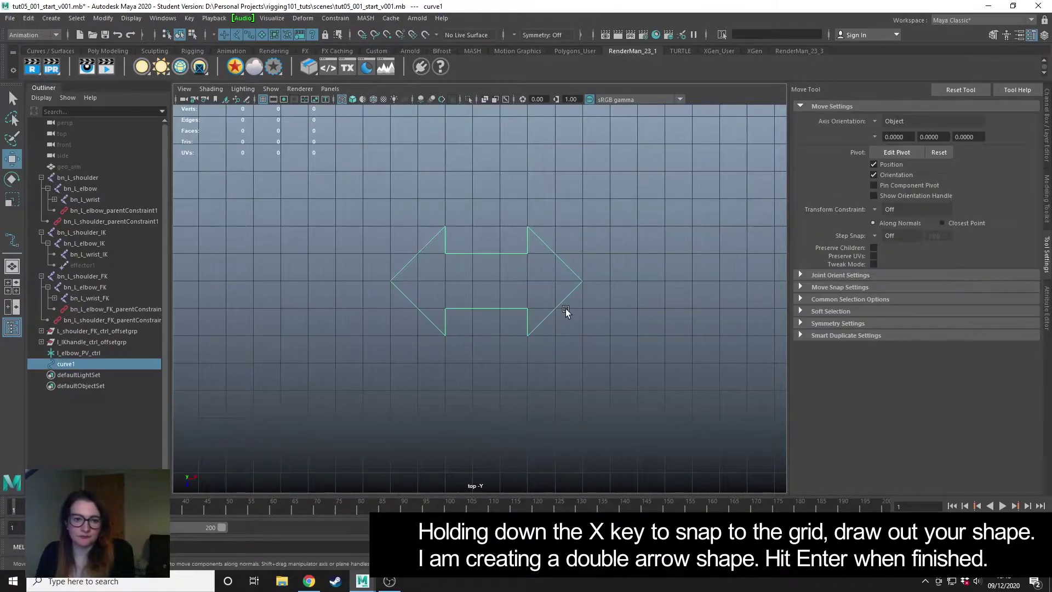
Step: Rename curve1 to L_arm_ctrl
double_click(60, 364)
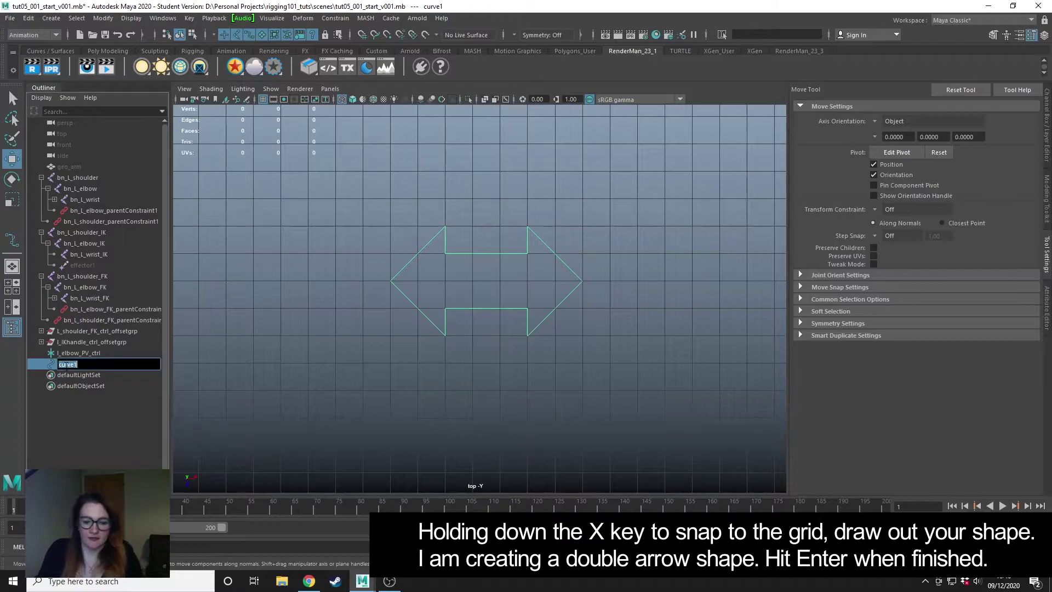
type("L_a")
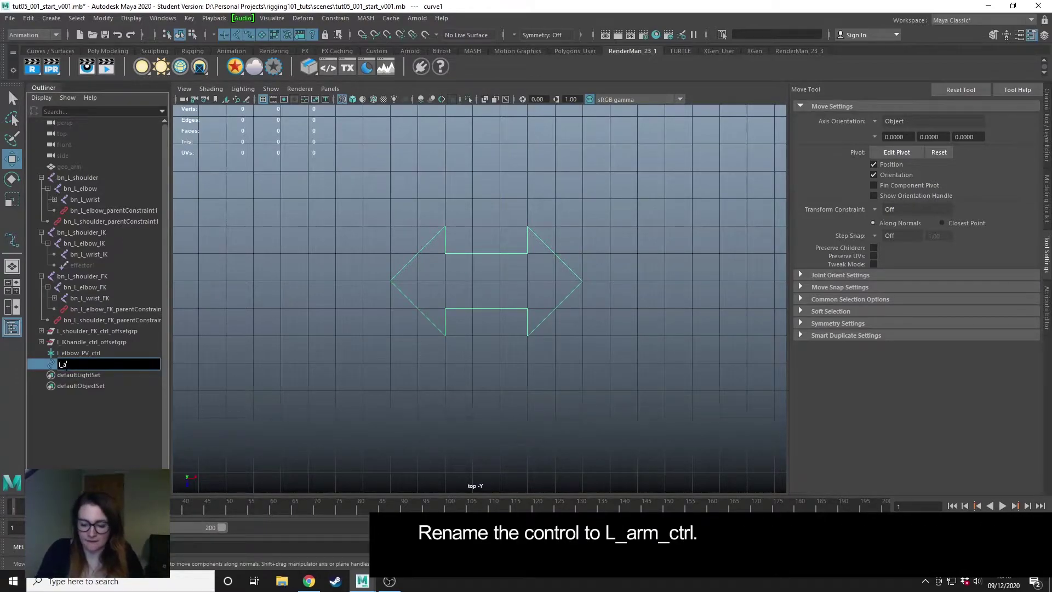
type("rm_ctrl")
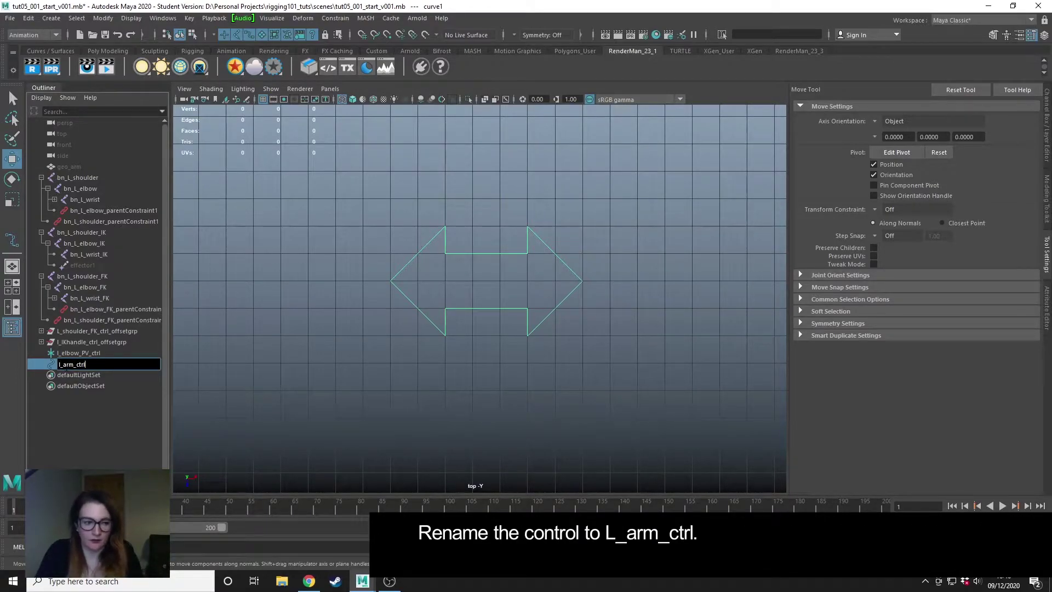
key("Return")
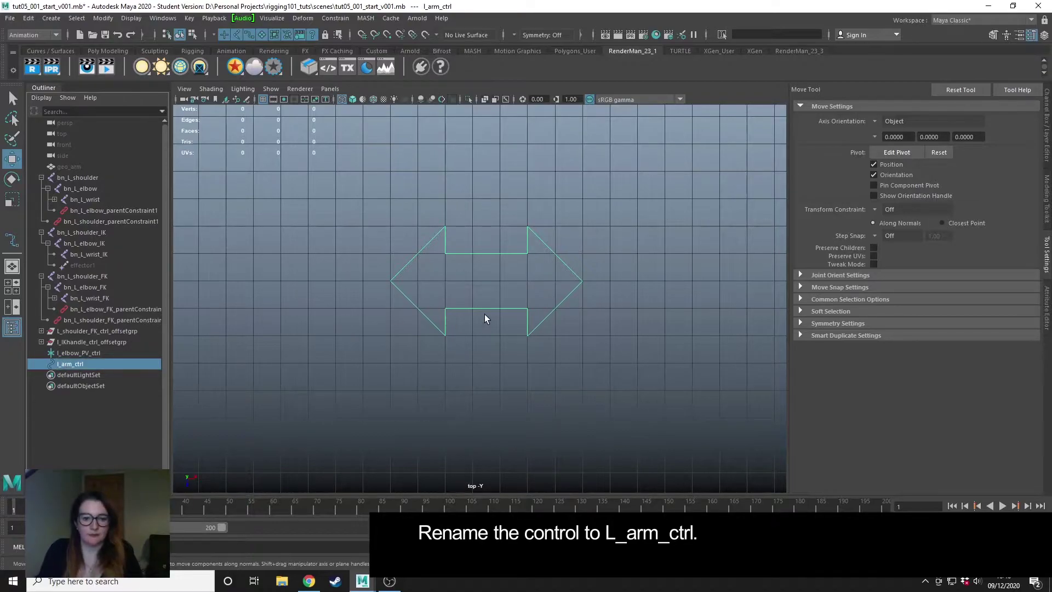
Step: Centre the control's pivot and snap it onto the wrist joint in perspective view
key("space")
key("space")
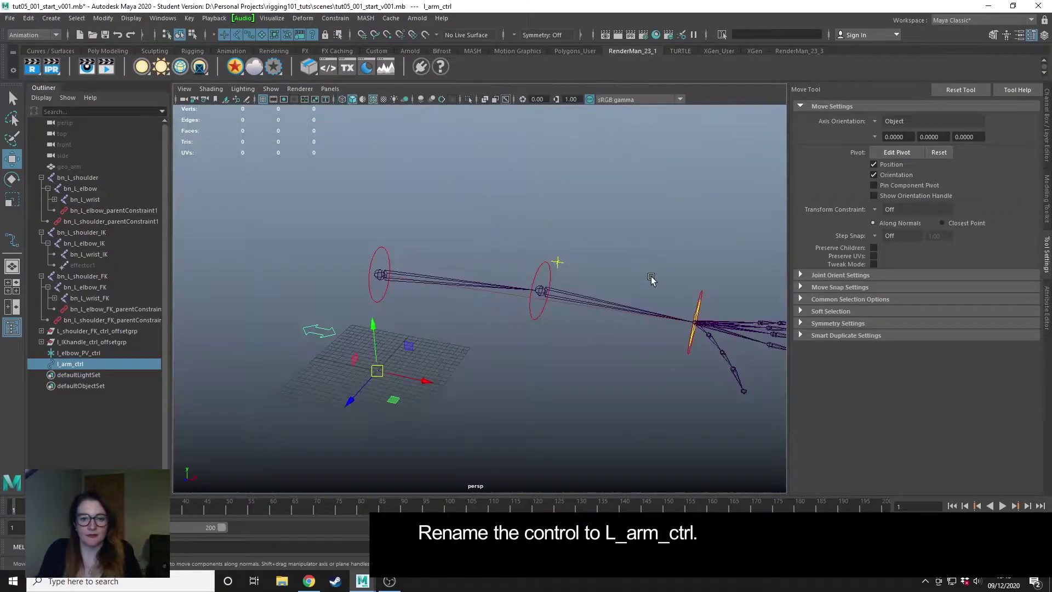
right_click_drag(613, 362, 559, 334, "alt")
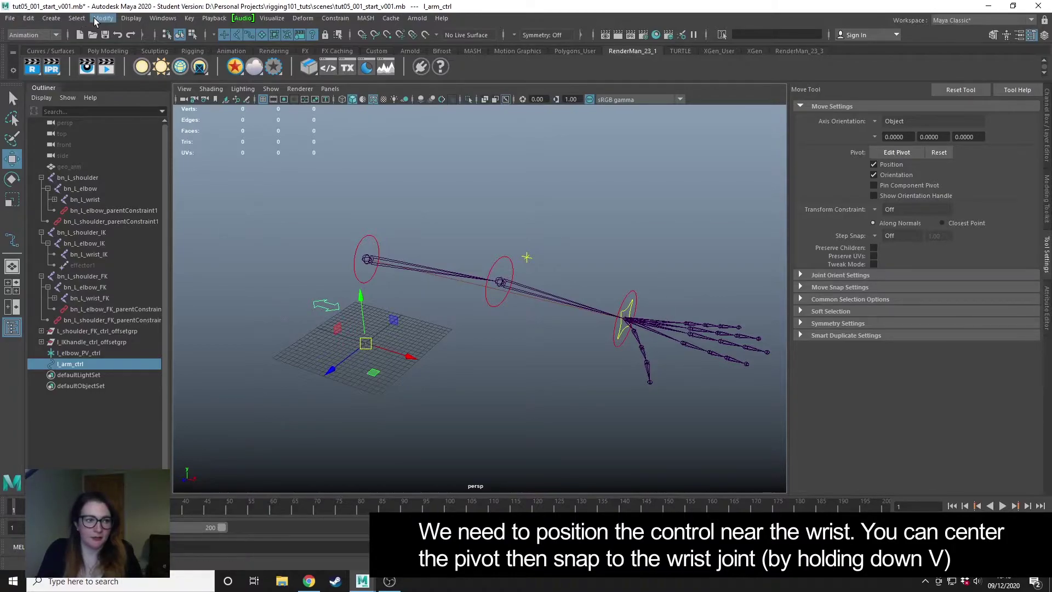
left_click(94, 20)
left_click(117, 99)
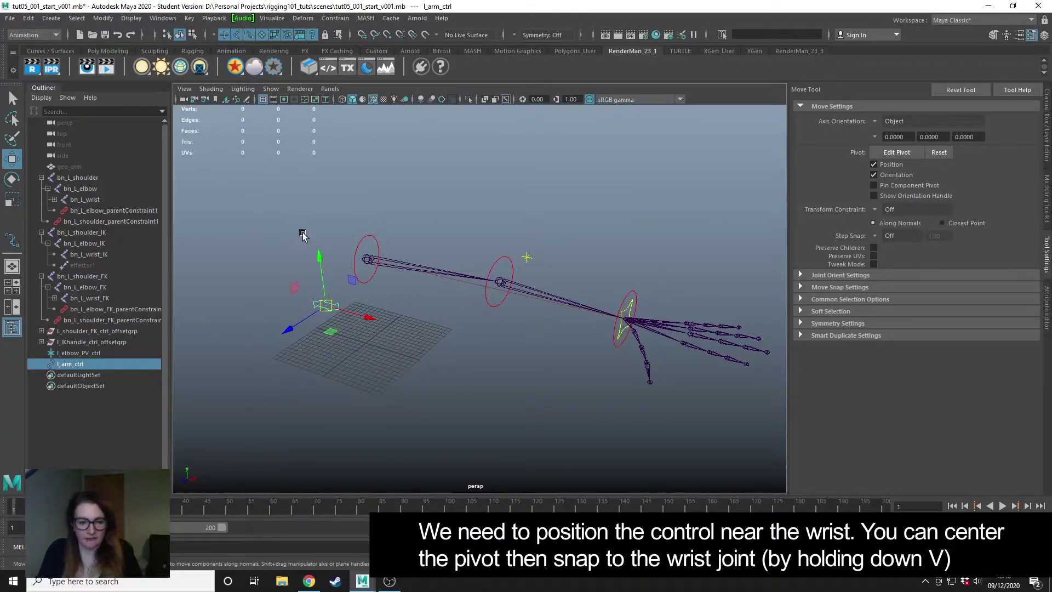
key("v")
middle_click_drag(586, 321, 626, 321)
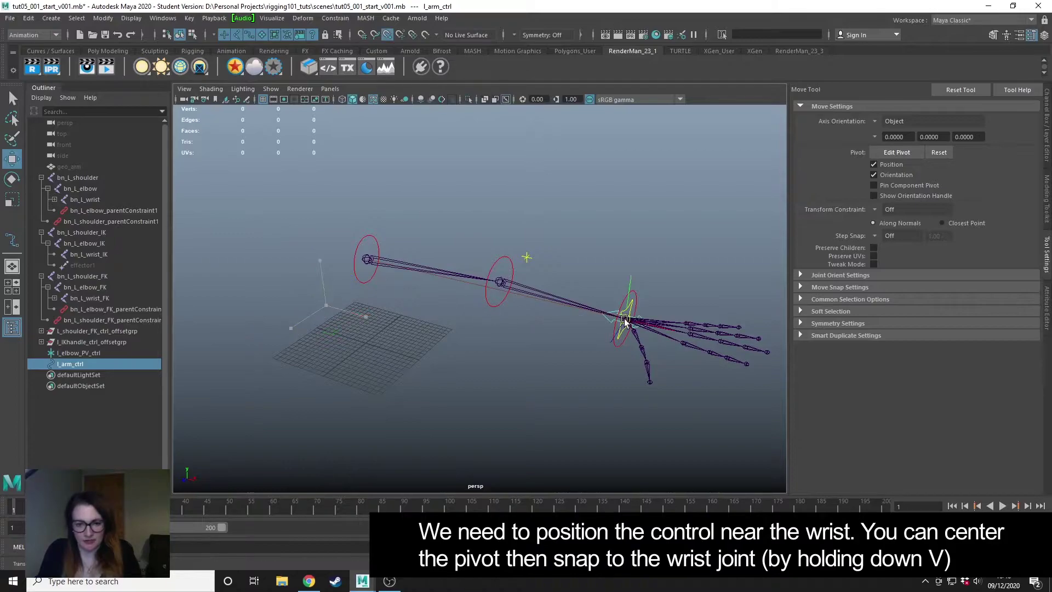
Step: Rotate the control to line up with the hand and move it out past the wrist
key("e")
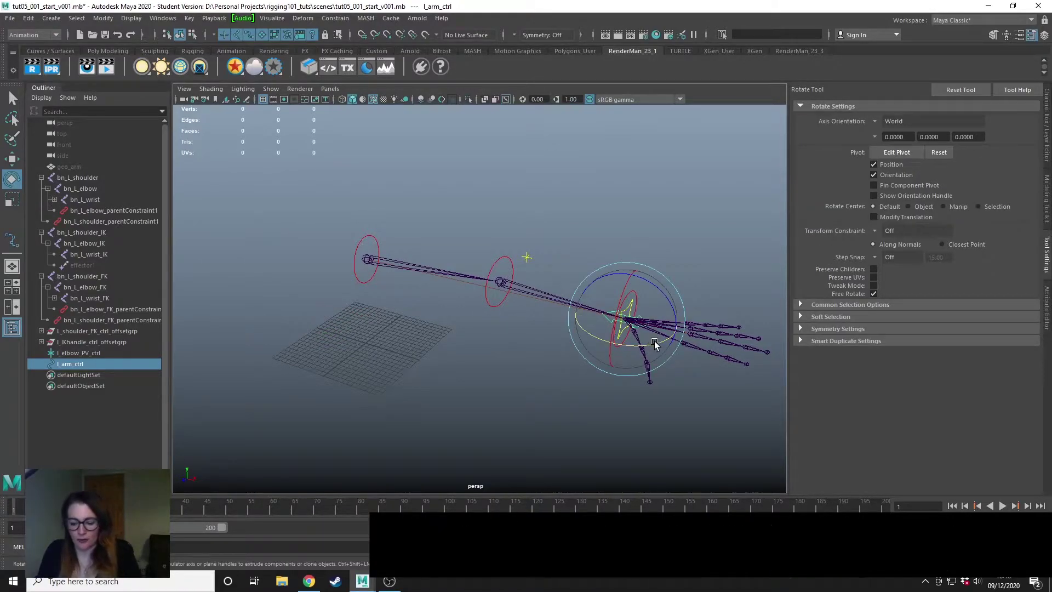
left_click_drag(655, 344, 602, 336)
key("j")
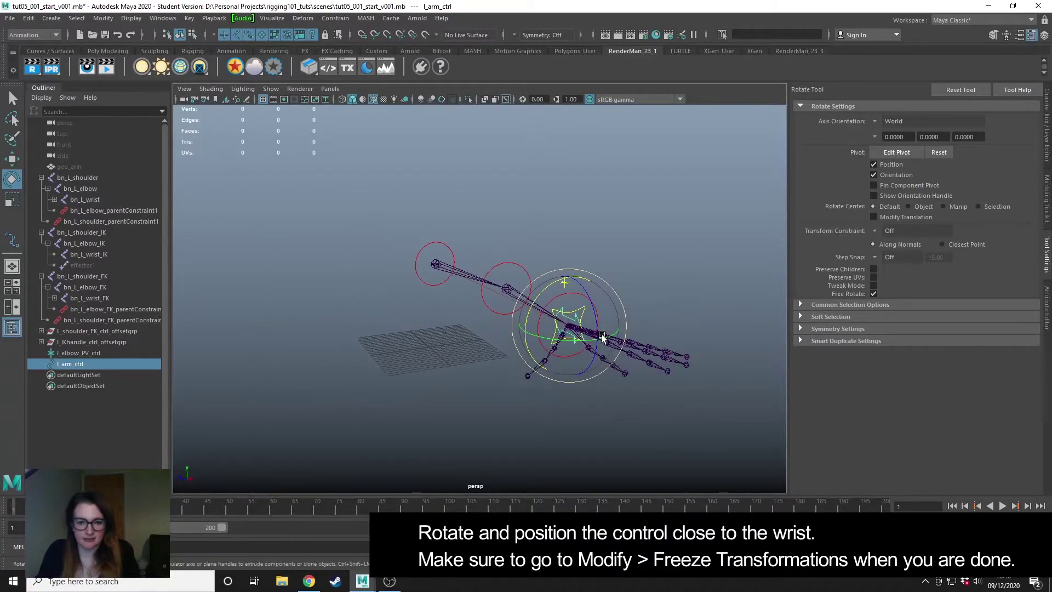
key("w")
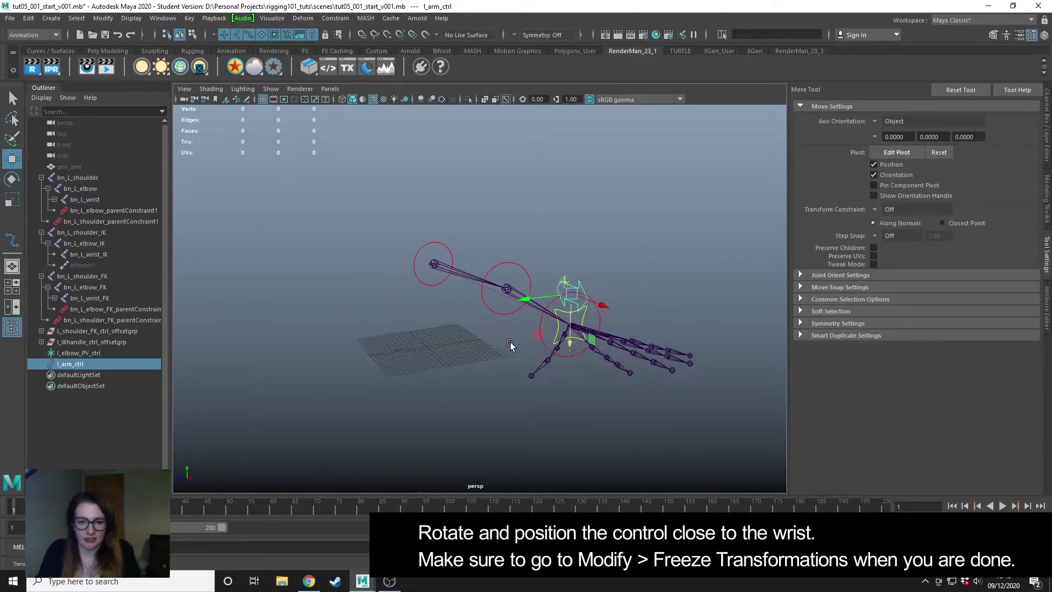
left_click_drag(510, 344, 671, 333, "alt")
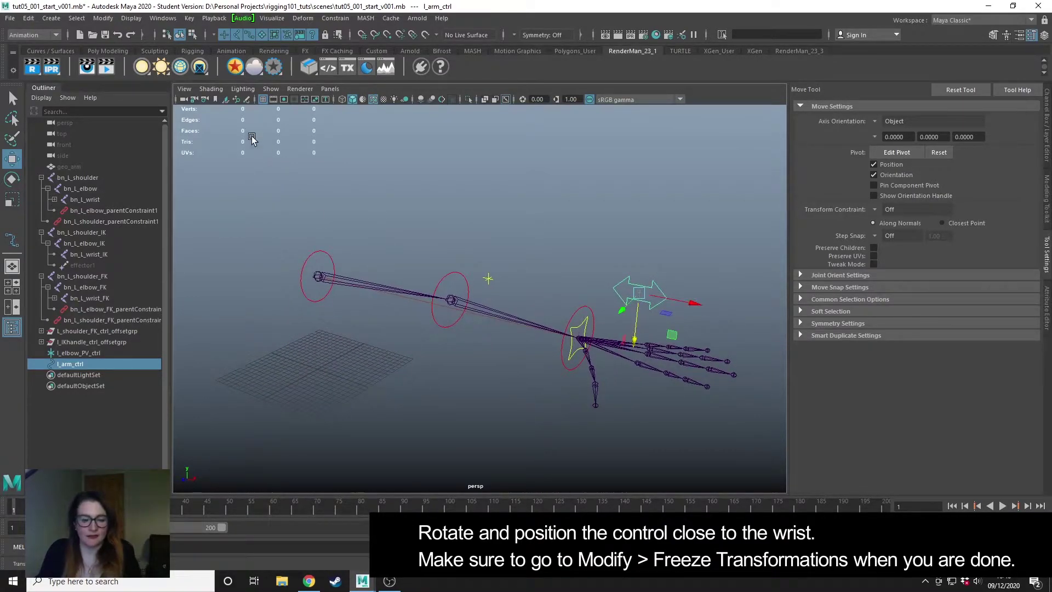
Step: Freeze the control's transformations and show the Channel Box
left_click(103, 18)
left_click(131, 70)
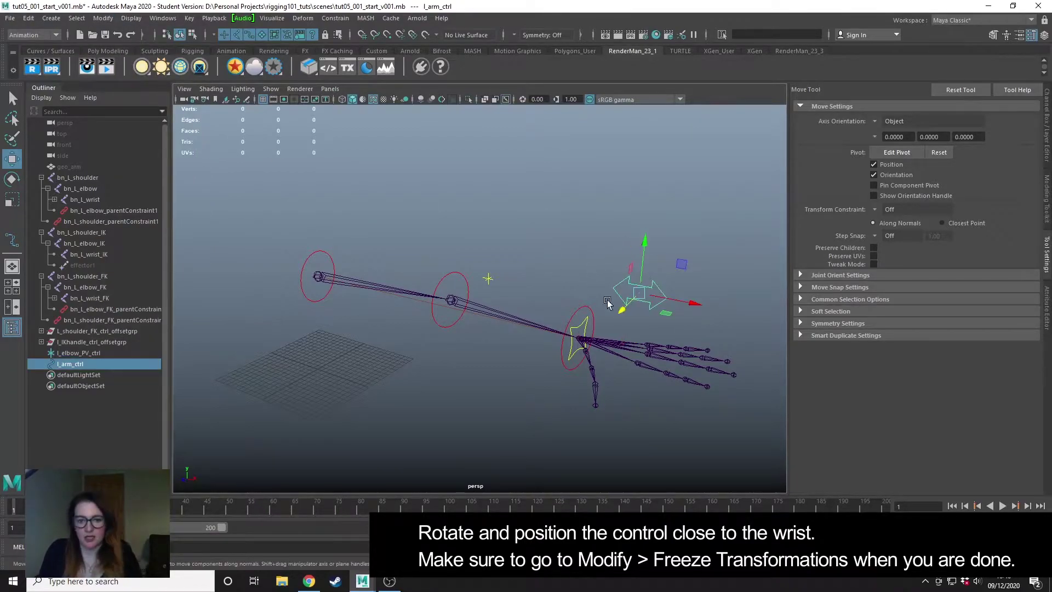
left_click(1047, 116)
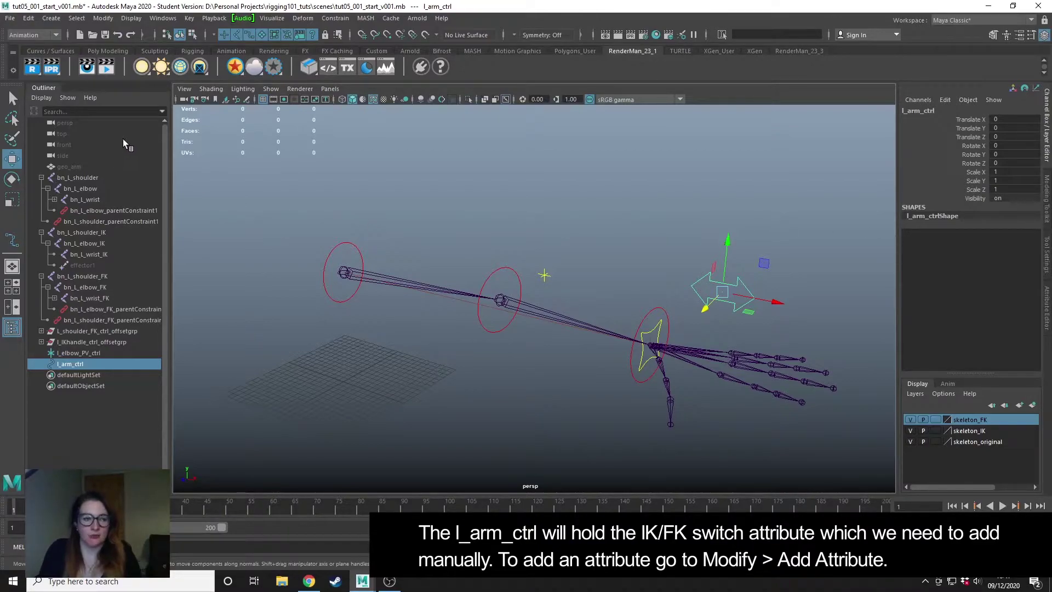
Step: Add a float attribute IK_FK_Switch to l_arm_ctrl with minimum 0 and maximum 1
left_click(103, 18)
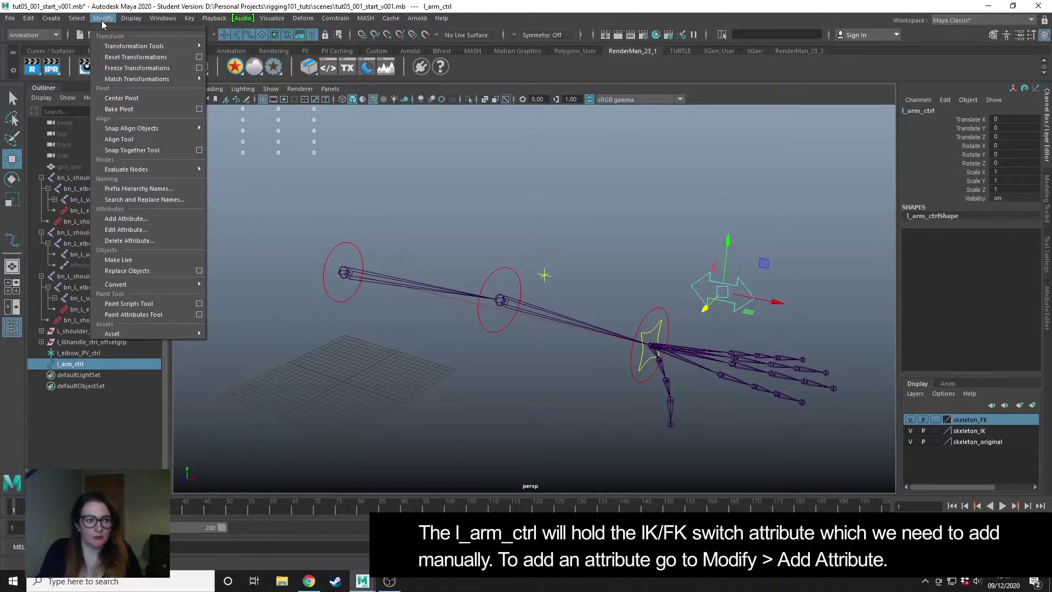
left_click(128, 220)
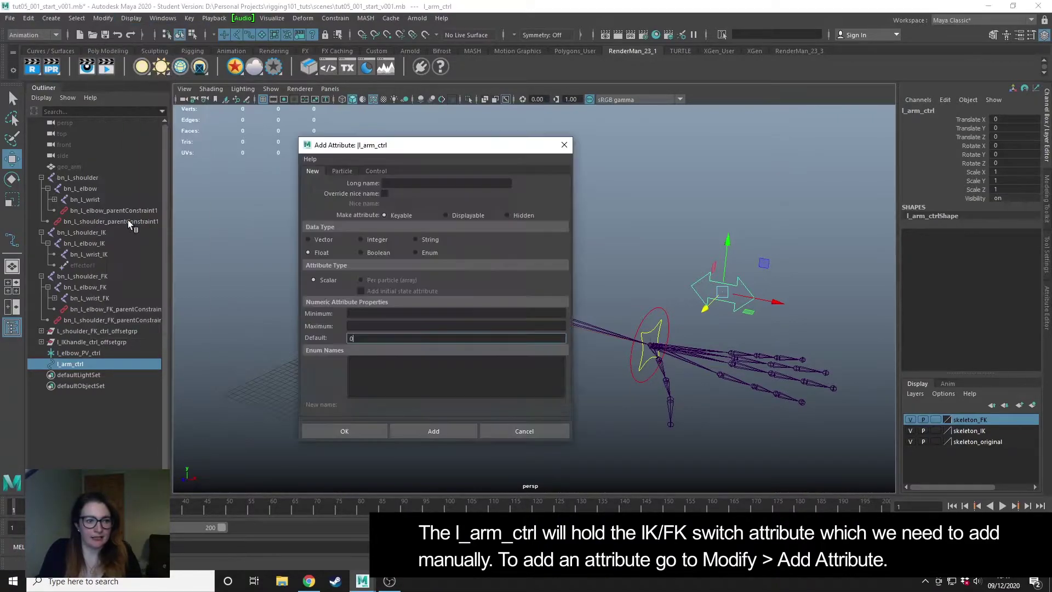
left_click_drag(404, 147, 620, 131)
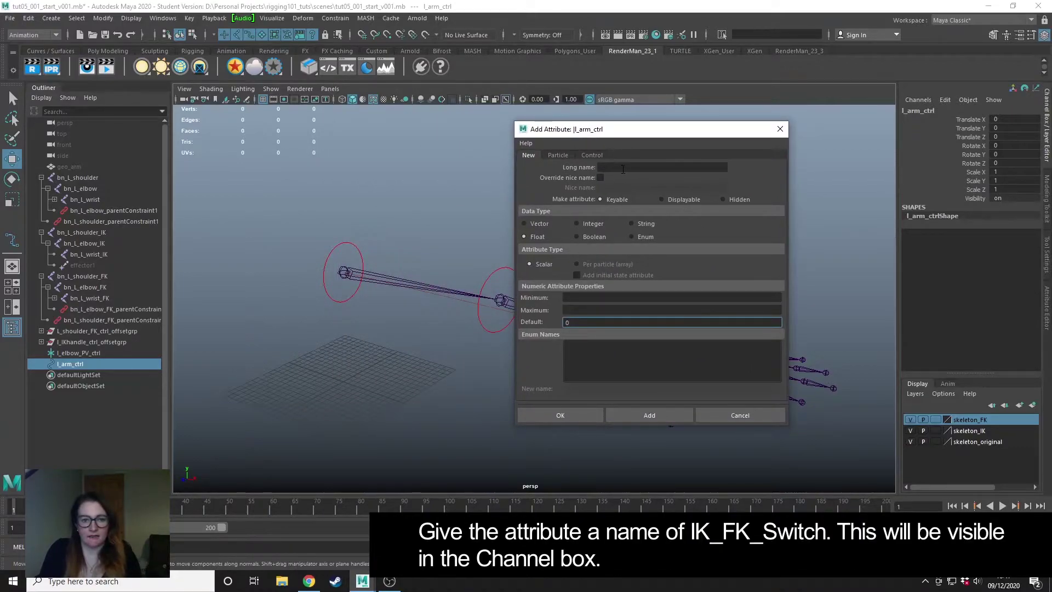
left_click(623, 168)
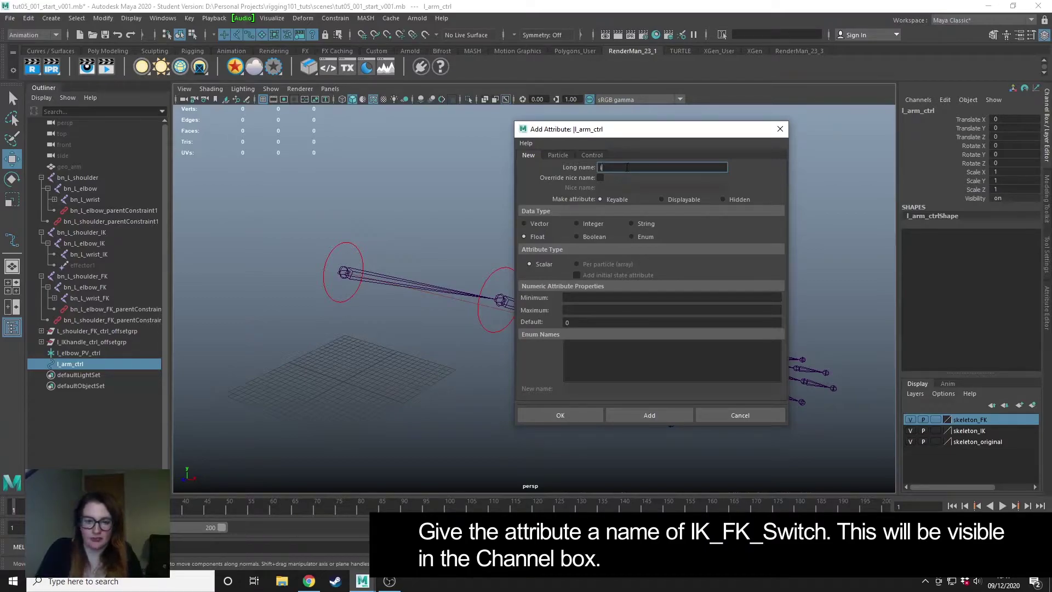
type("IK_")
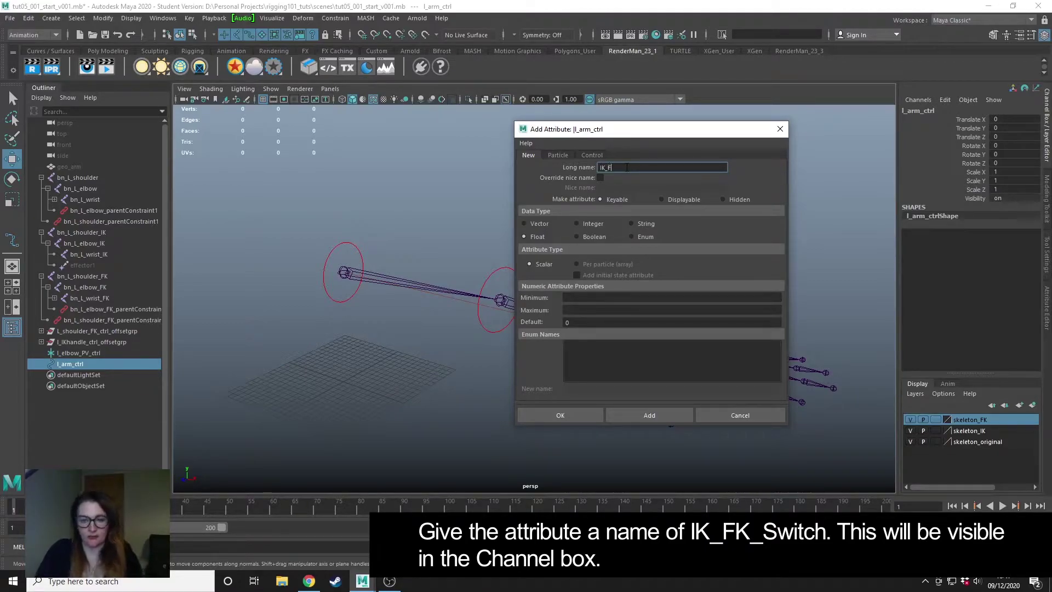
type("FK_")
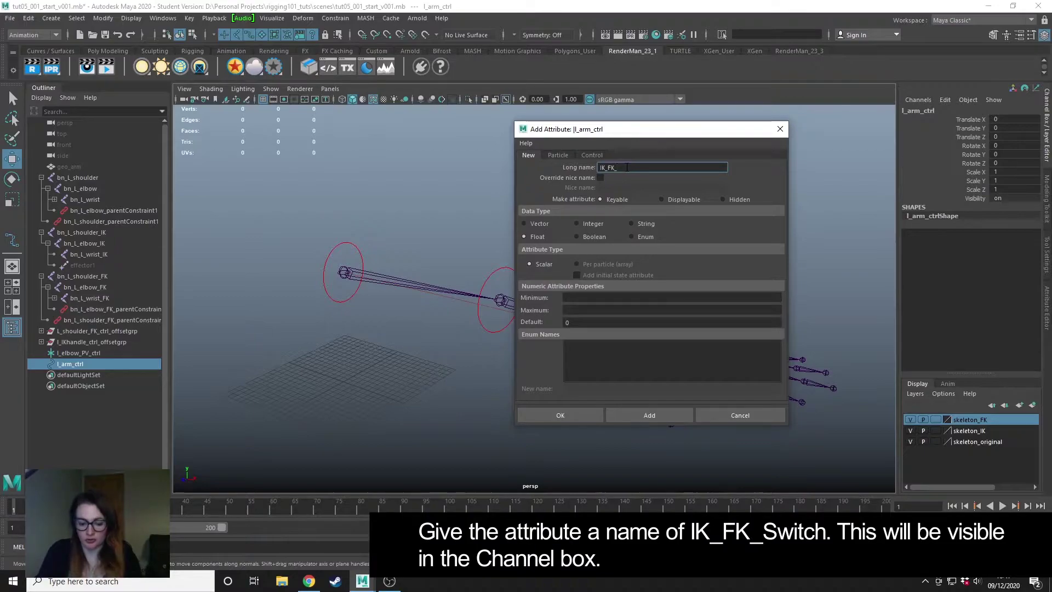
type("Switch")
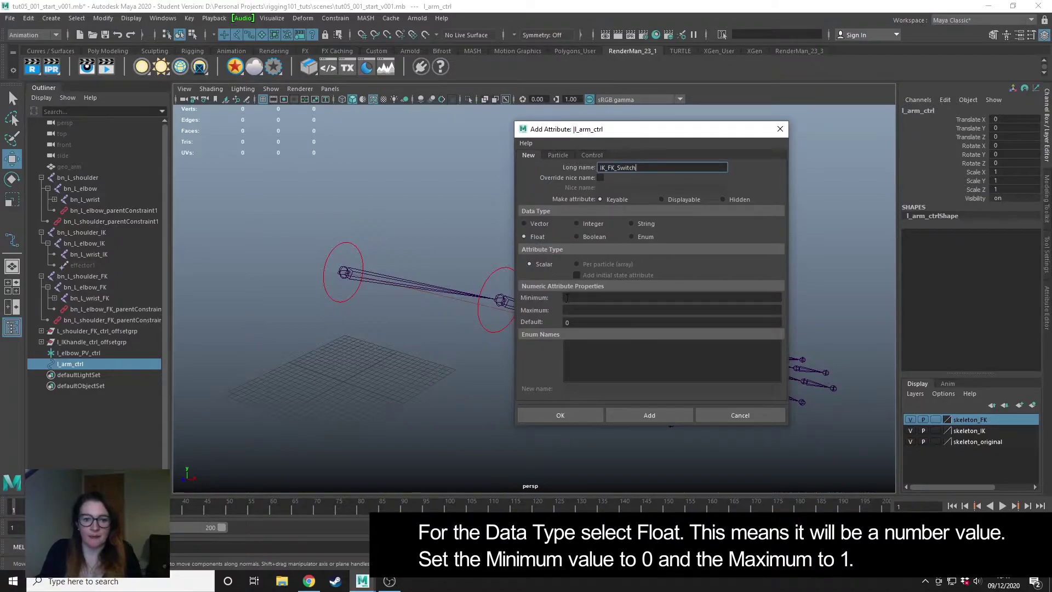
left_click(567, 297)
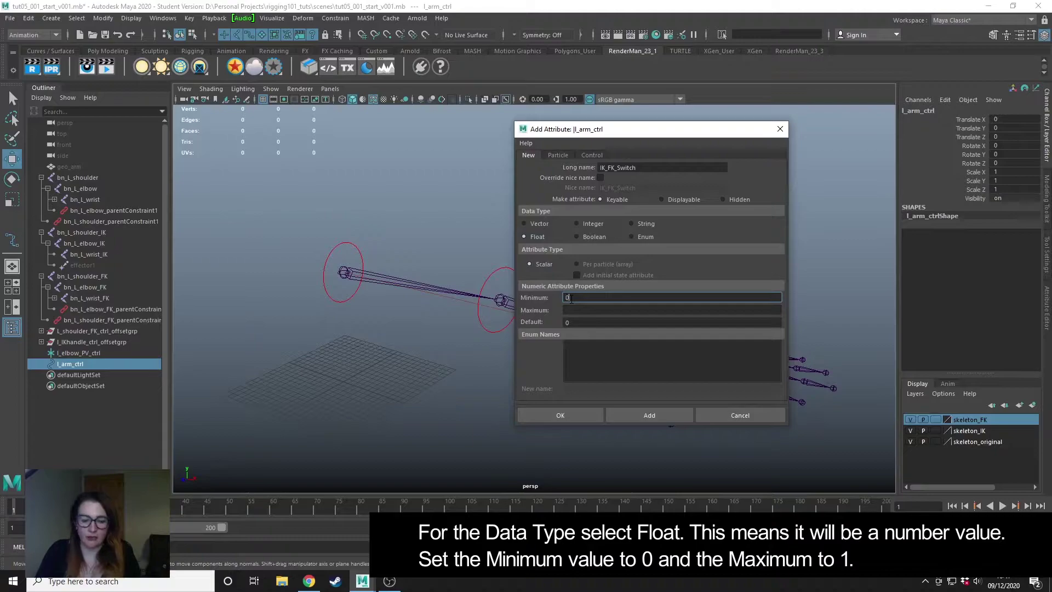
type("0")
key("Tab")
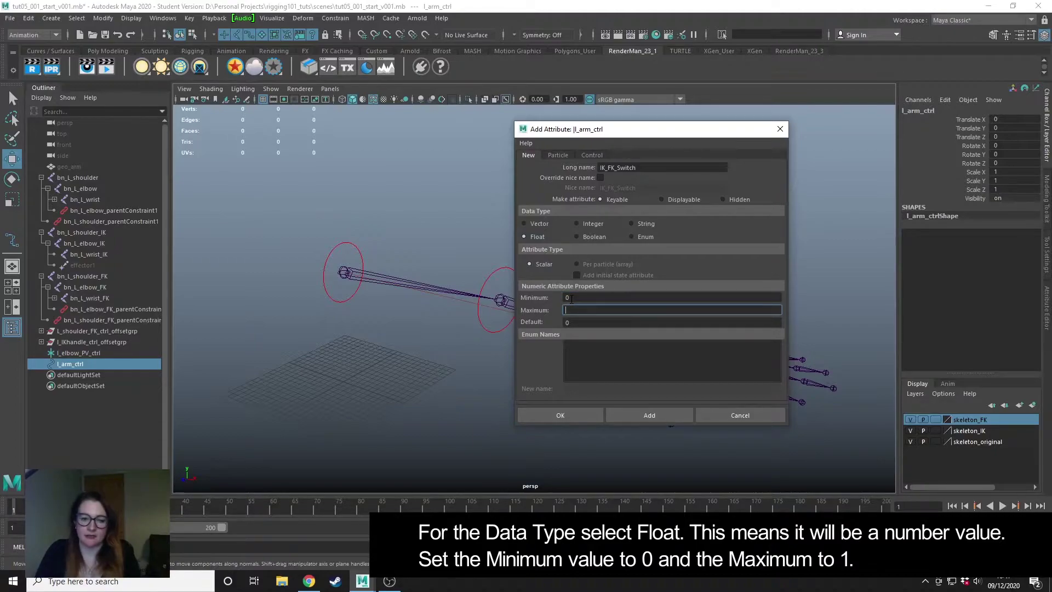
type("1")
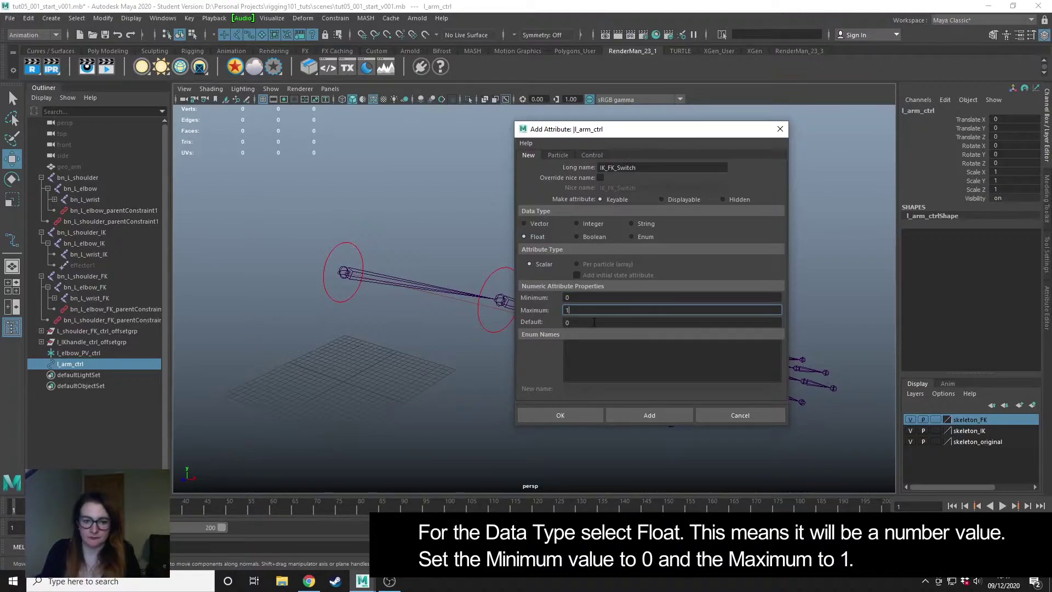
key("Tab")
left_click(650, 417)
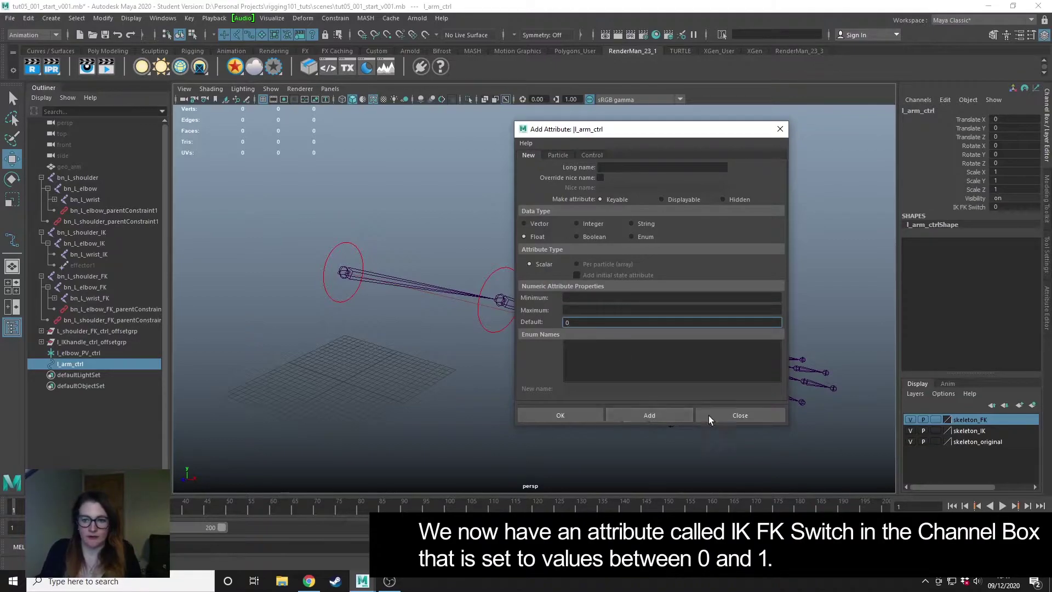
Step: Close Add Attribute and test IK FK Switch by setting it to 1, then sliding it down
left_click(739, 416)
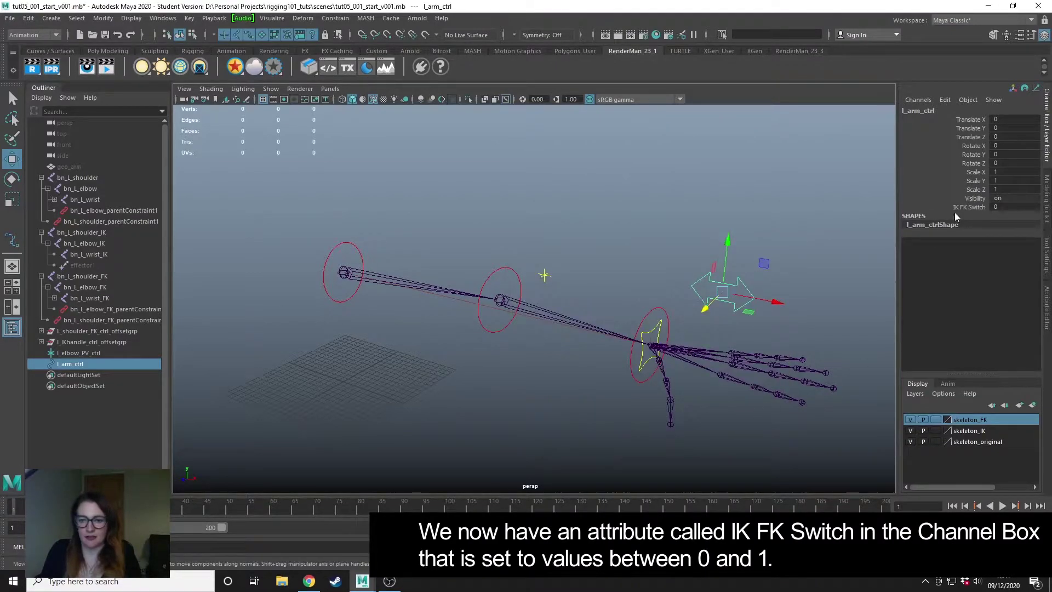
left_click(1001, 204)
type("1")
key("Return")
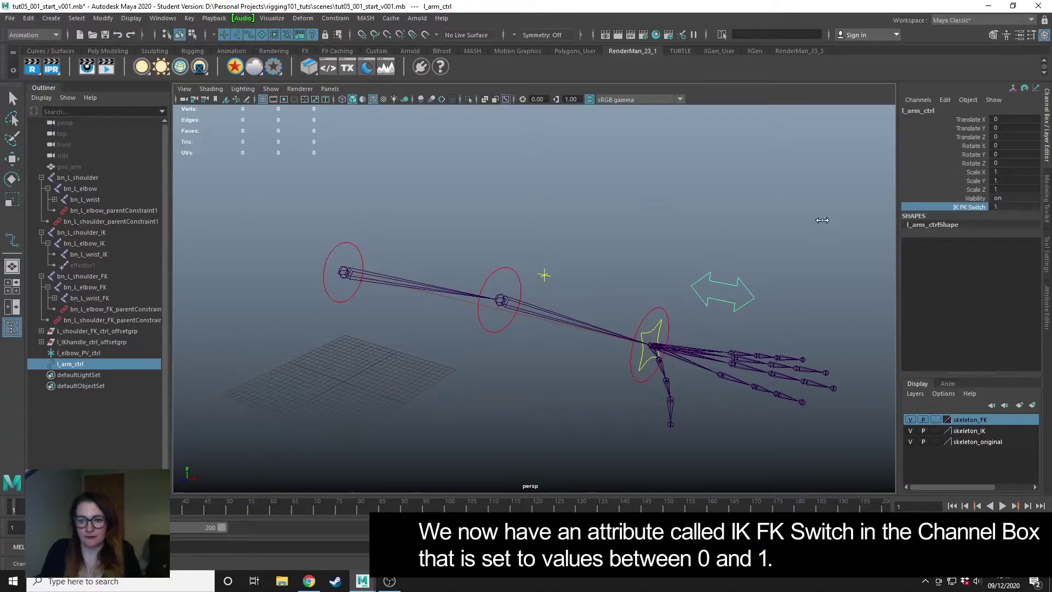
middle_click_drag(800, 220, 797, 219)
Step: Deselect and reselect l_arm_ctrl with the move tool active
left_click(798, 228)
key("w")
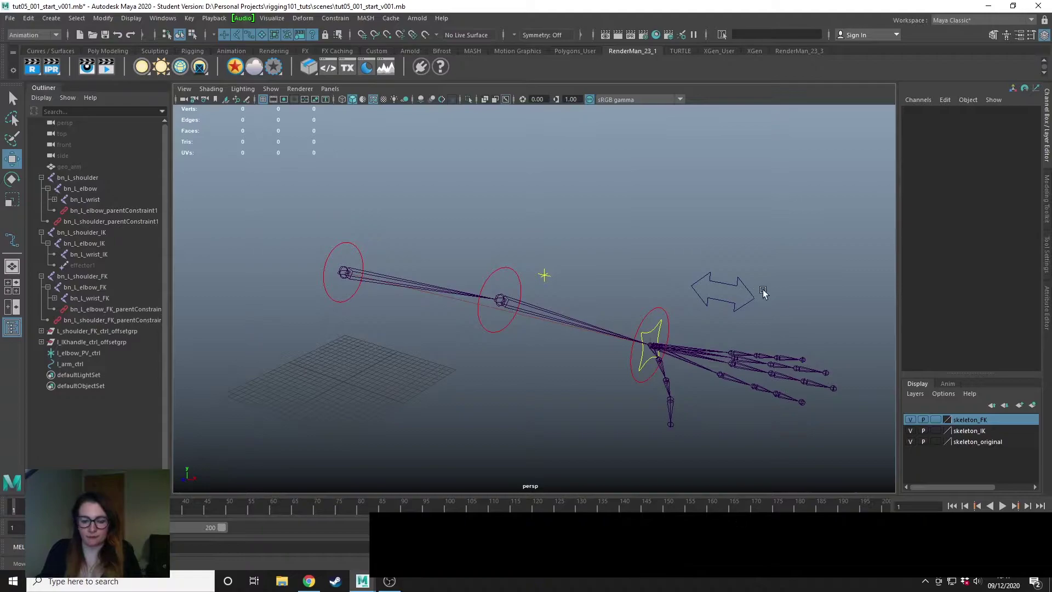
left_click_drag(763, 294, 678, 296, "alt")
left_click(678, 295)
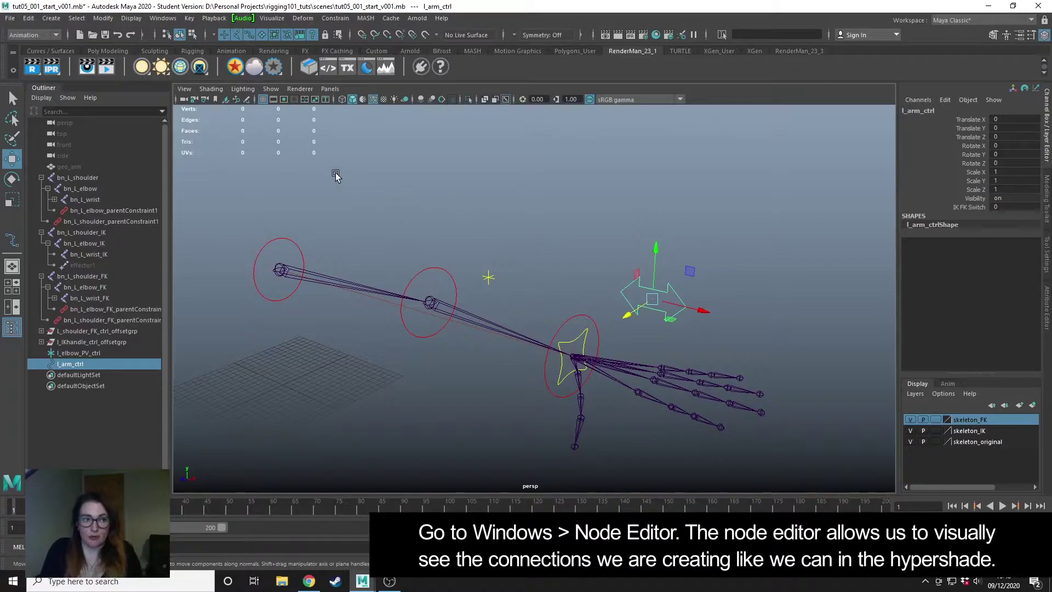
Step: Open the Node Editor from the Windows menu and move it clear of the channels
left_click(166, 20)
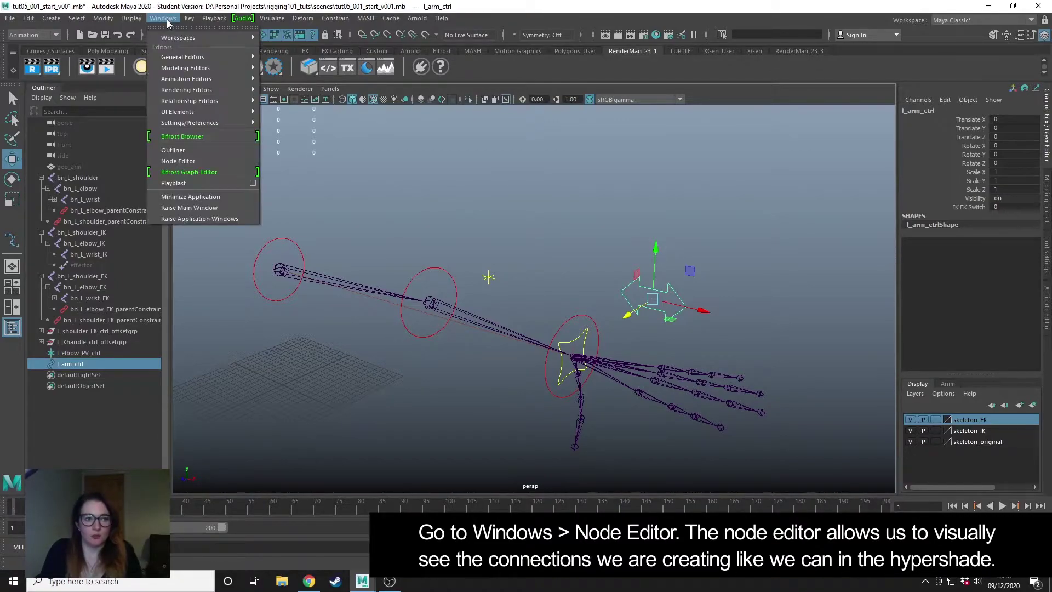
left_click(179, 160)
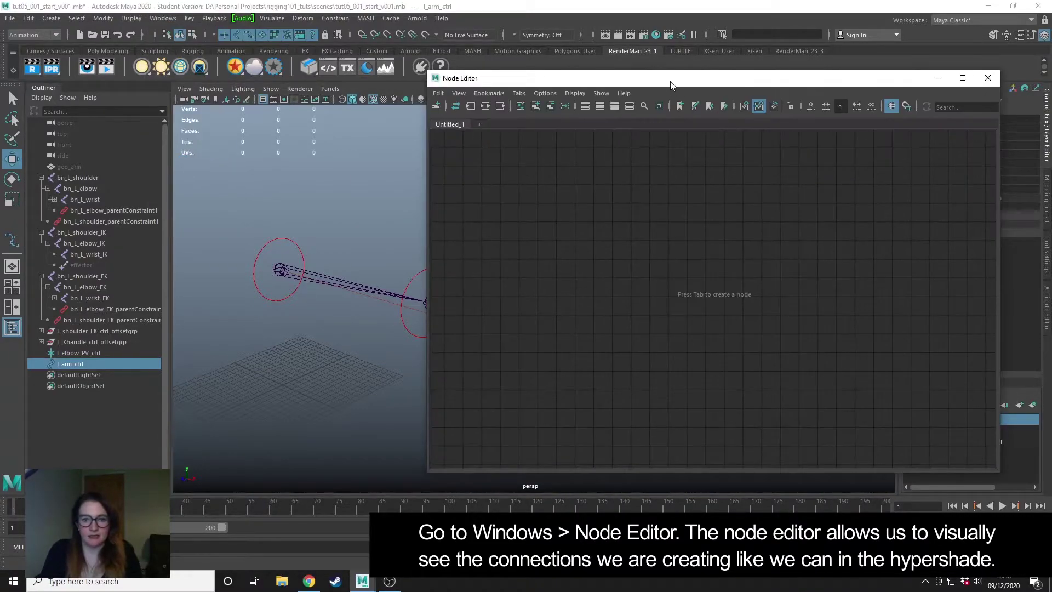
left_click_drag(674, 82, 695, 109)
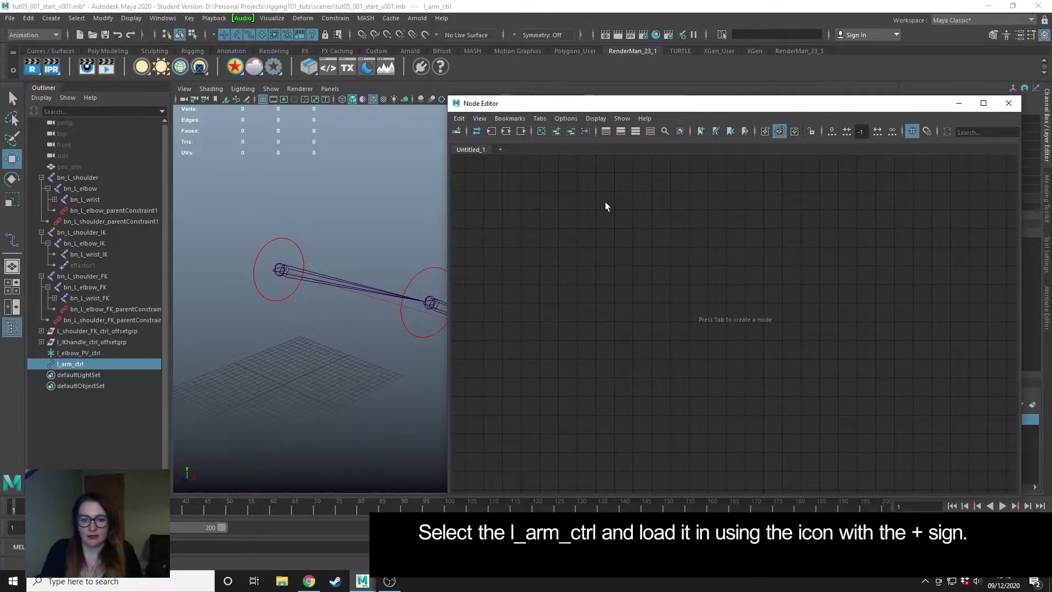
left_click_drag(563, 105, 558, 120)
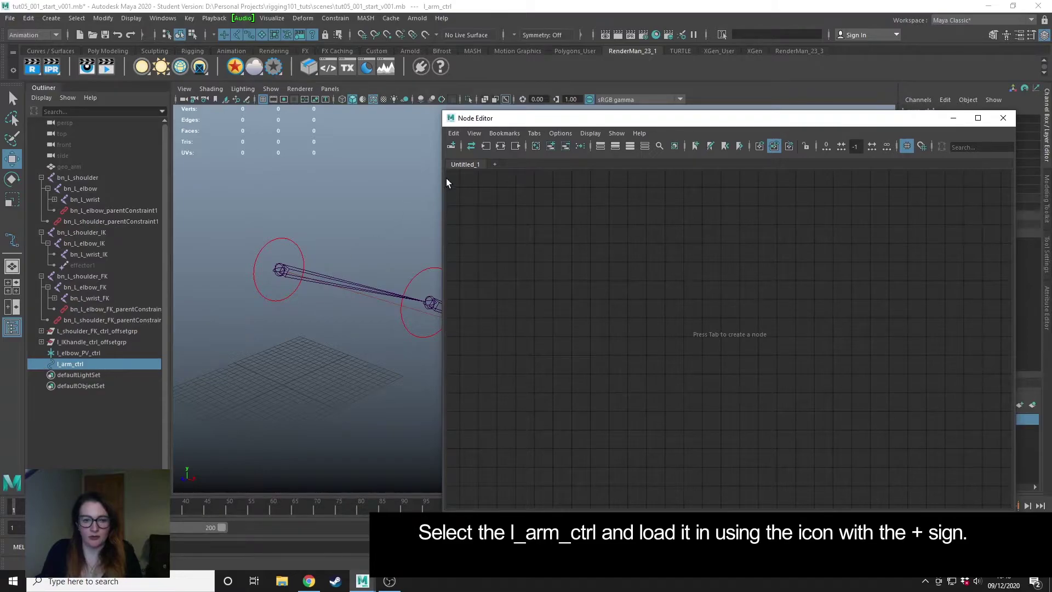
Step: Load l_arm_ctrl into the graph, remove its shape node, and expand it to show IK FK Switch
left_click(551, 146)
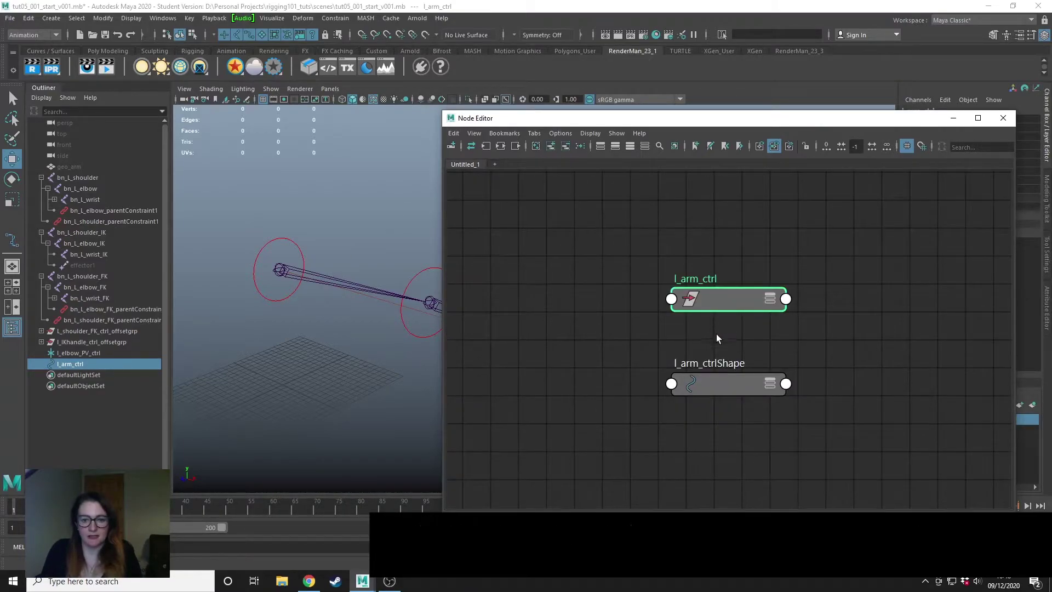
left_click_drag(720, 296, 582, 243)
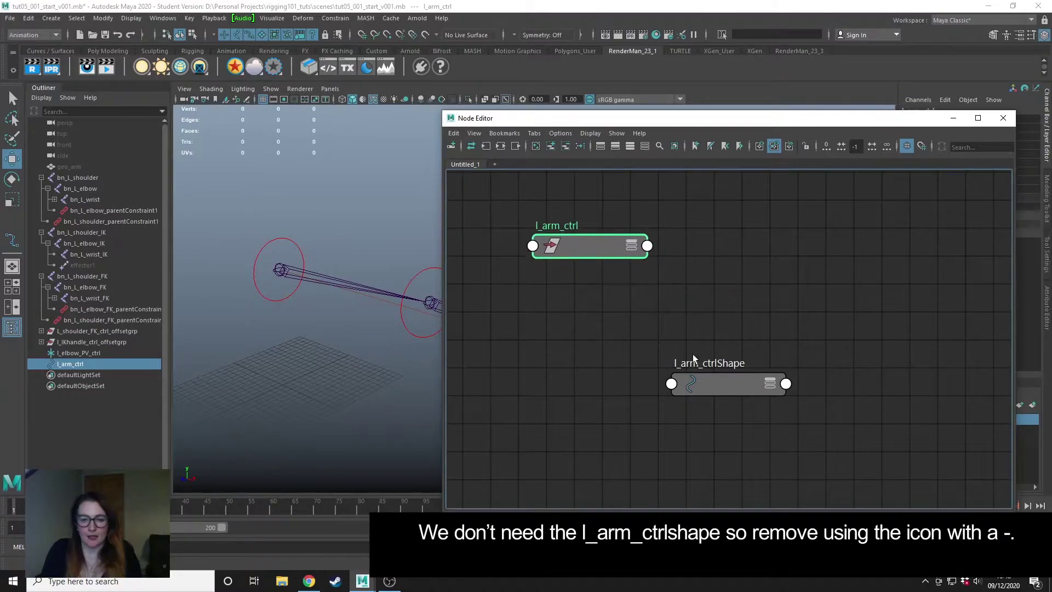
left_click(738, 387)
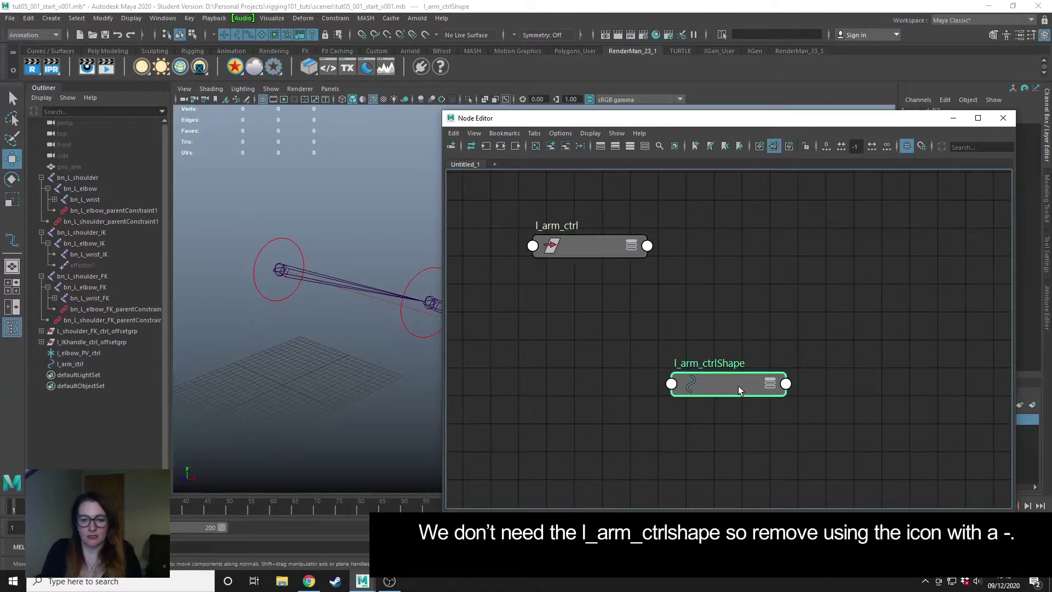
left_click(565, 147)
left_click(589, 244)
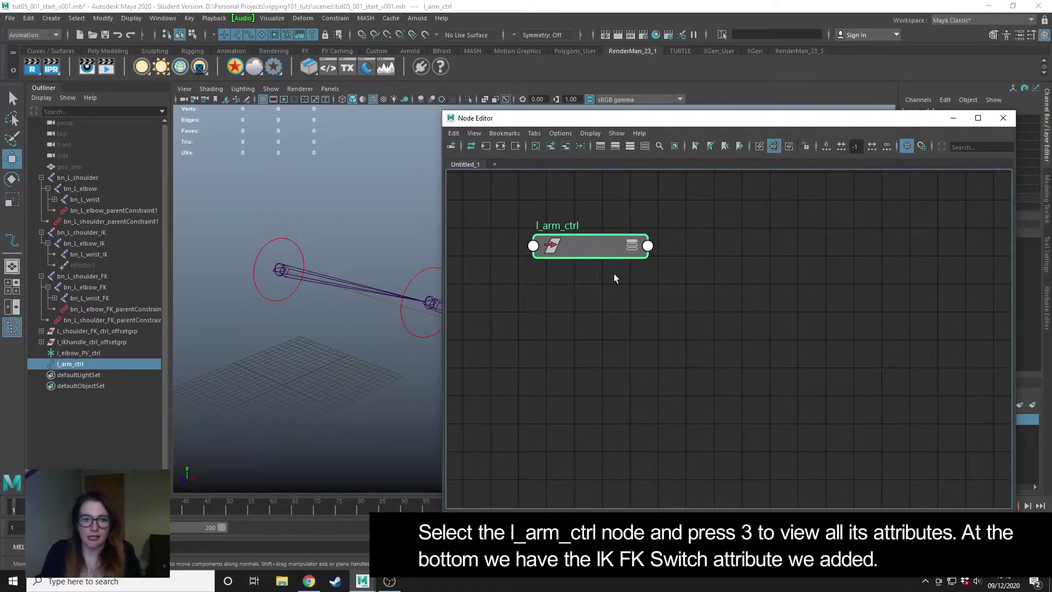
key("3")
left_click_drag(583, 243, 570, 212)
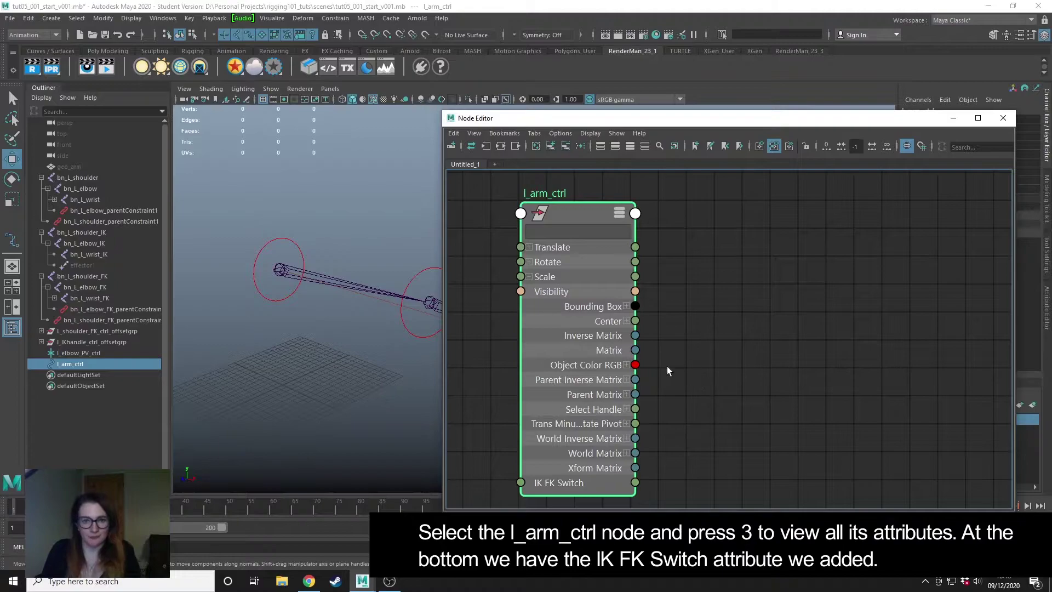
scroll(667, 366, "down", 5)
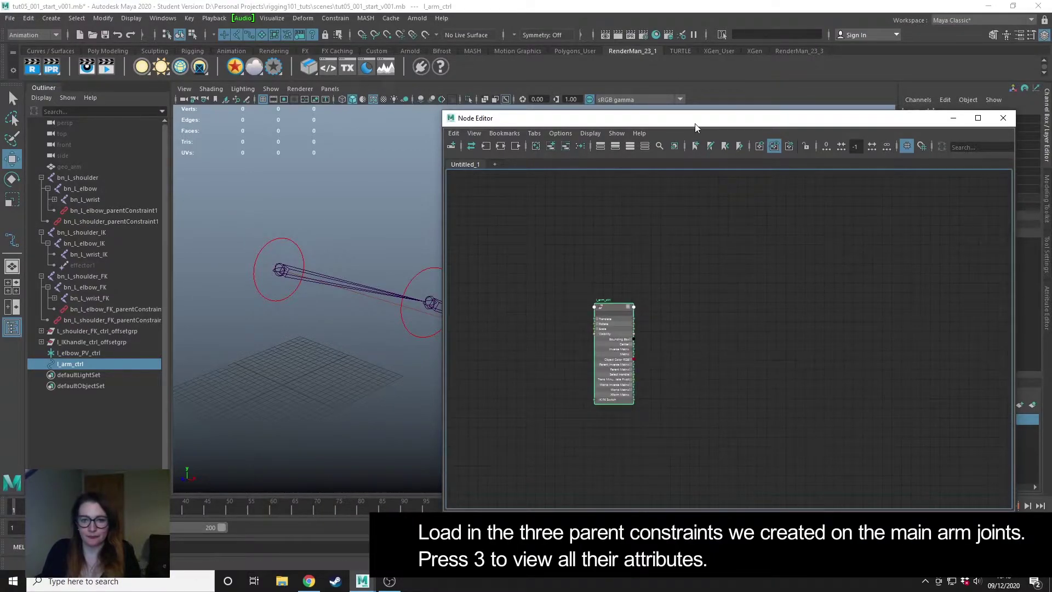
left_click_drag(695, 123, 703, 137)
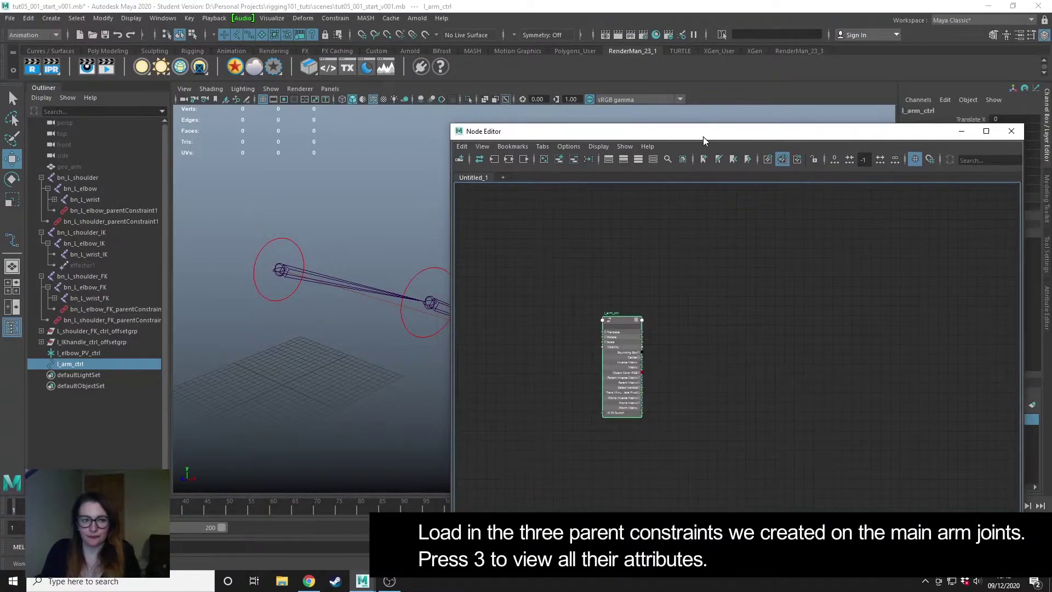
Step: Add the wrist, elbow and shoulder parent constraints from the Outliner to the Node Editor
left_click(54, 200)
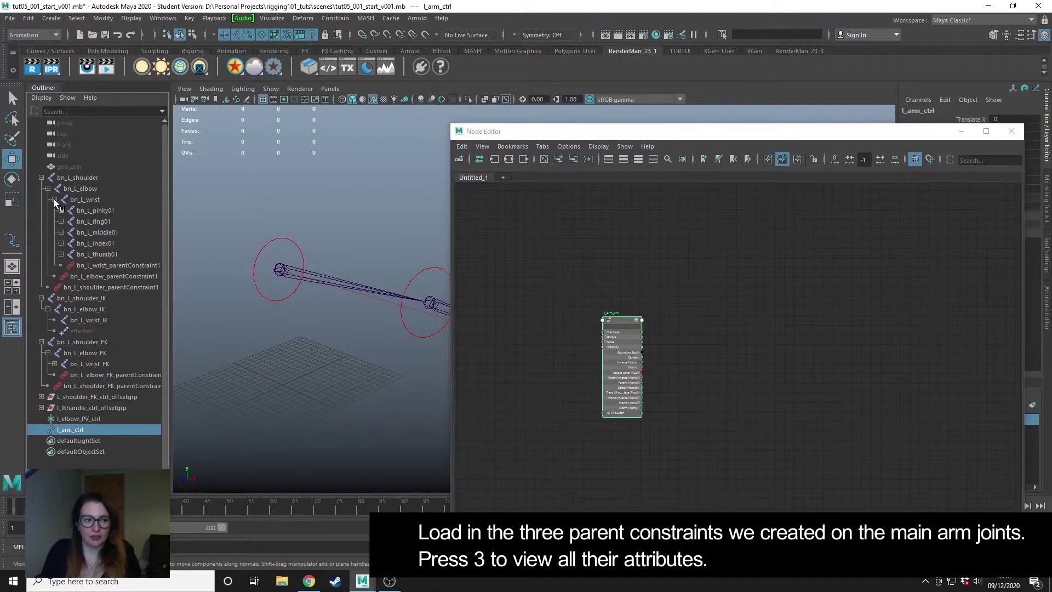
left_click(137, 265)
left_click(138, 275, "ctrl")
left_click(137, 288, "ctrl")
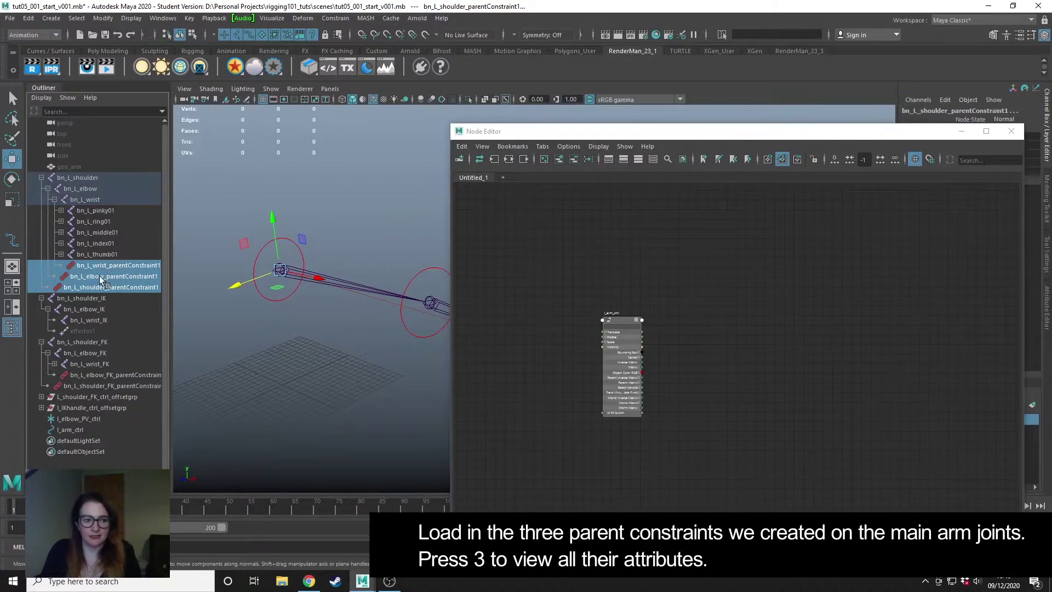
left_click(559, 159)
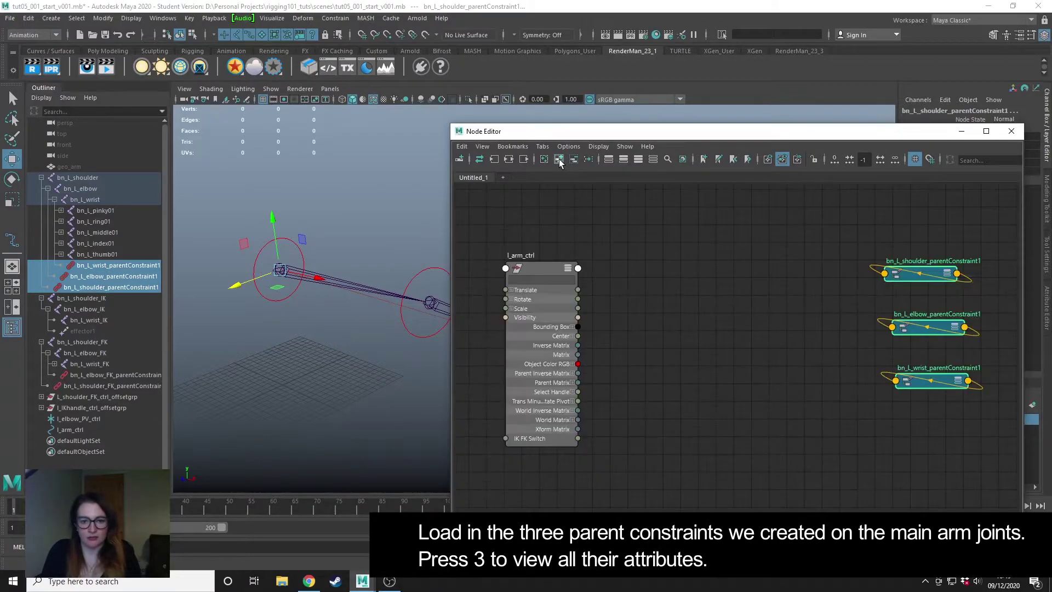
Step: Line the three constraint nodes up beside l_arm_ctrl and expand each to show all attributes
left_click(810, 352)
left_click_drag(920, 381, 682, 301)
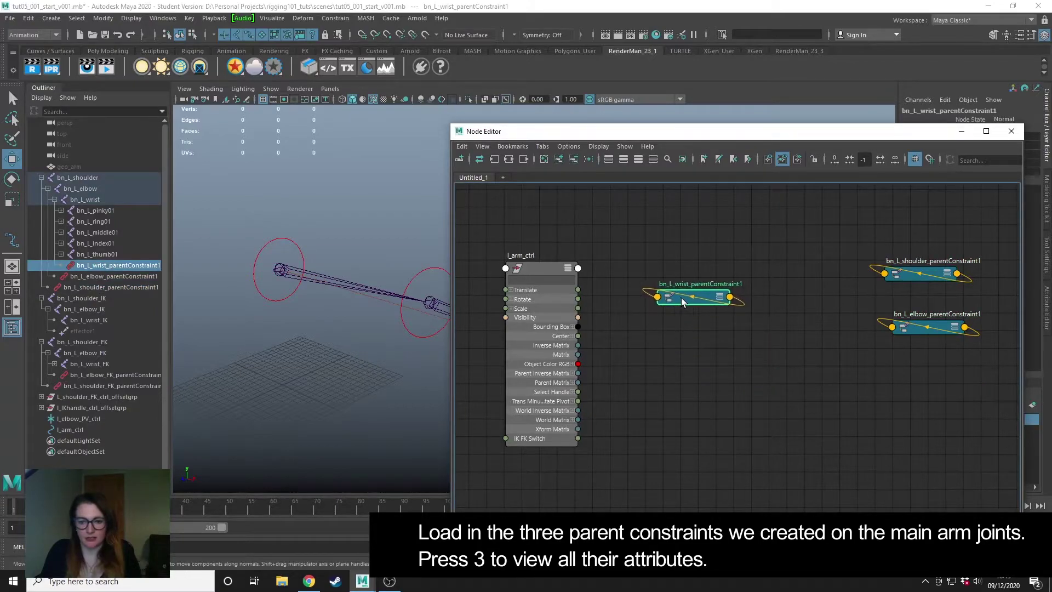
left_click_drag(917, 334, 820, 303)
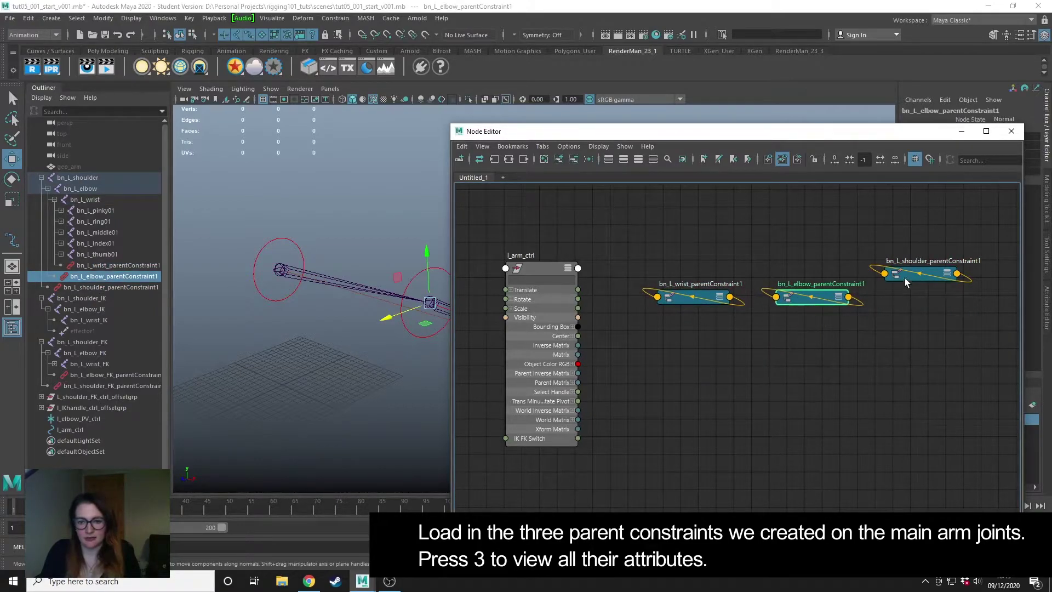
left_click_drag(905, 278, 903, 300)
left_click(812, 300, "shift")
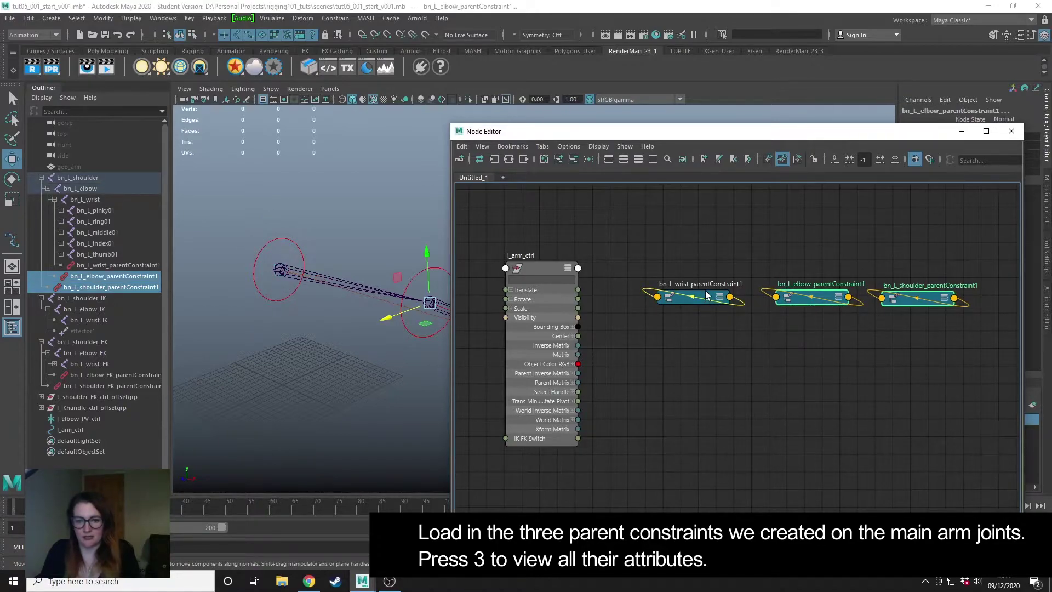
key("3")
left_click(706, 296, "shift")
key("3")
left_click(756, 262)
scroll(794, 329, "down", 2)
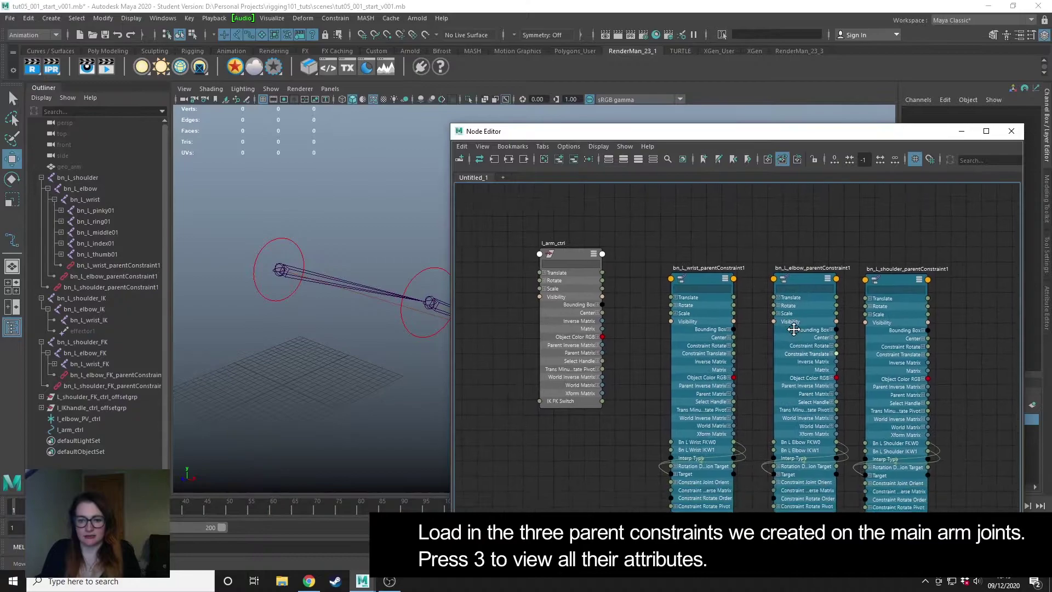
middle_click_drag(794, 329, 778, 284, "alt")
scroll(674, 370, "up", 2)
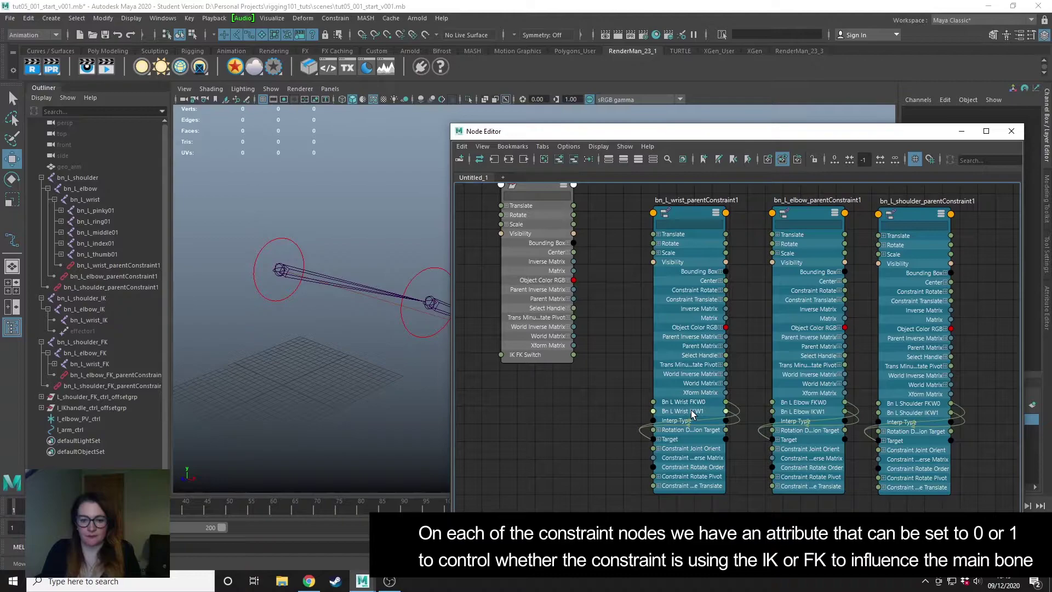
Step: Select l_arm_ctrl to show IK FK Switch at 0, and shift the Node Editor up-left
left_click(537, 184)
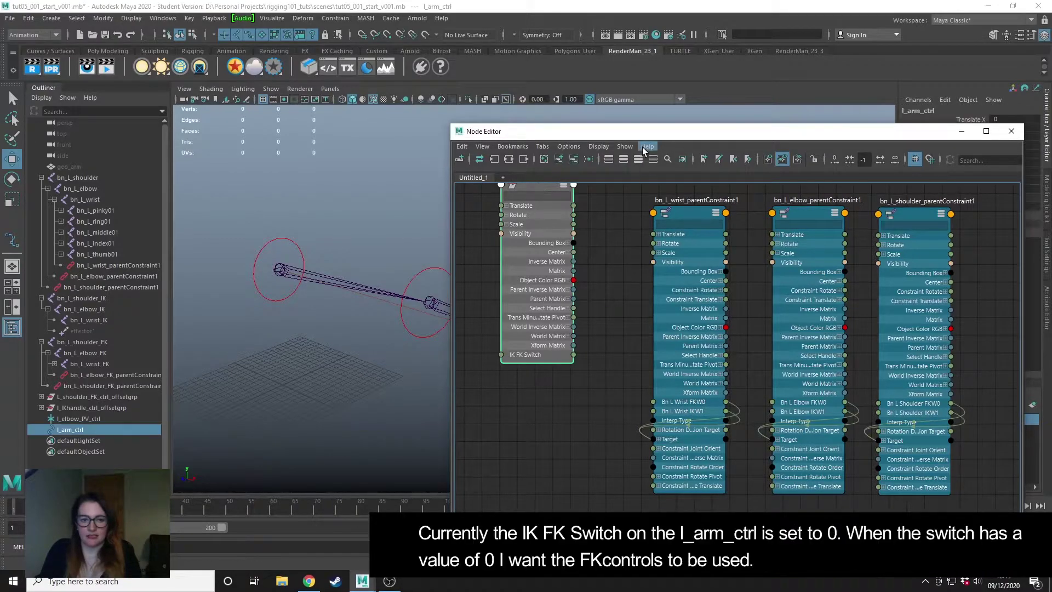
left_click_drag(654, 137, 537, 126)
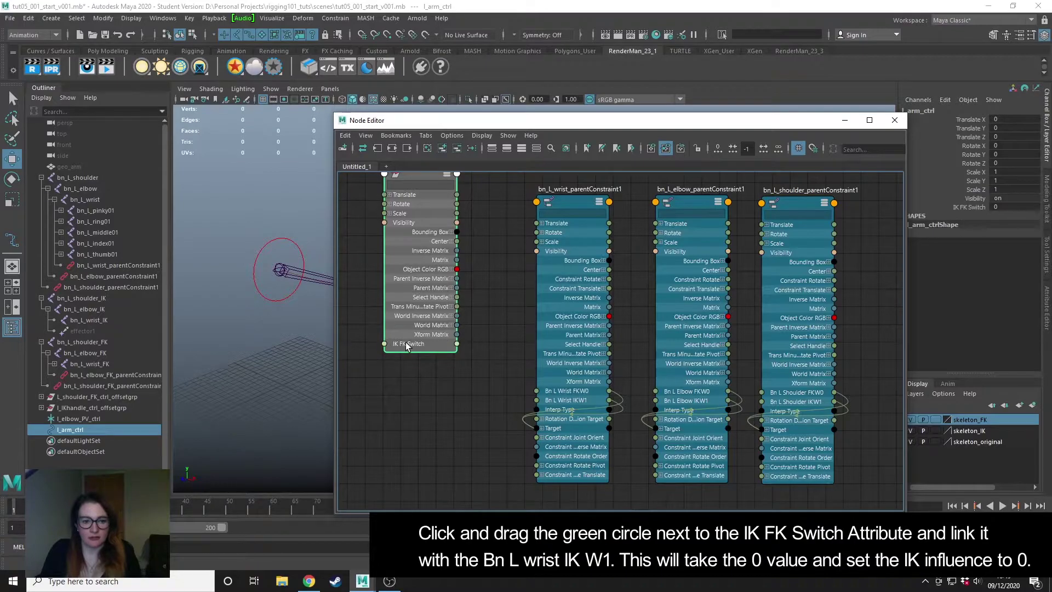
Step: Wire IK FK Switch into Bn L Wrist IKW1, Bn L Elbow IKW1 and Bn L Shoulder IKW1
left_click_drag(458, 346, 535, 403)
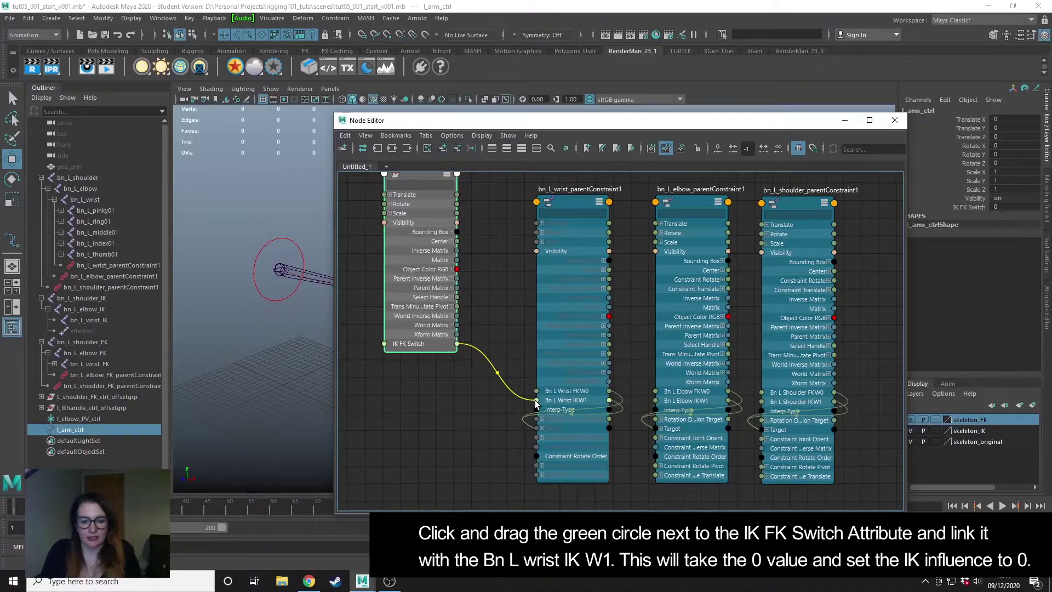
left_click_drag(535, 402, 535, 402)
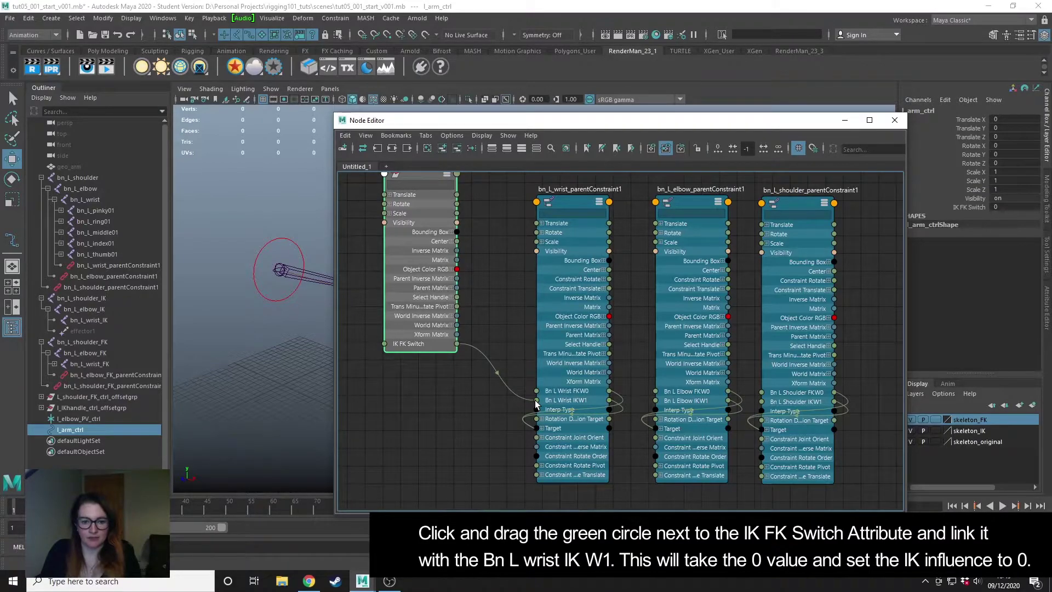
left_click(552, 373)
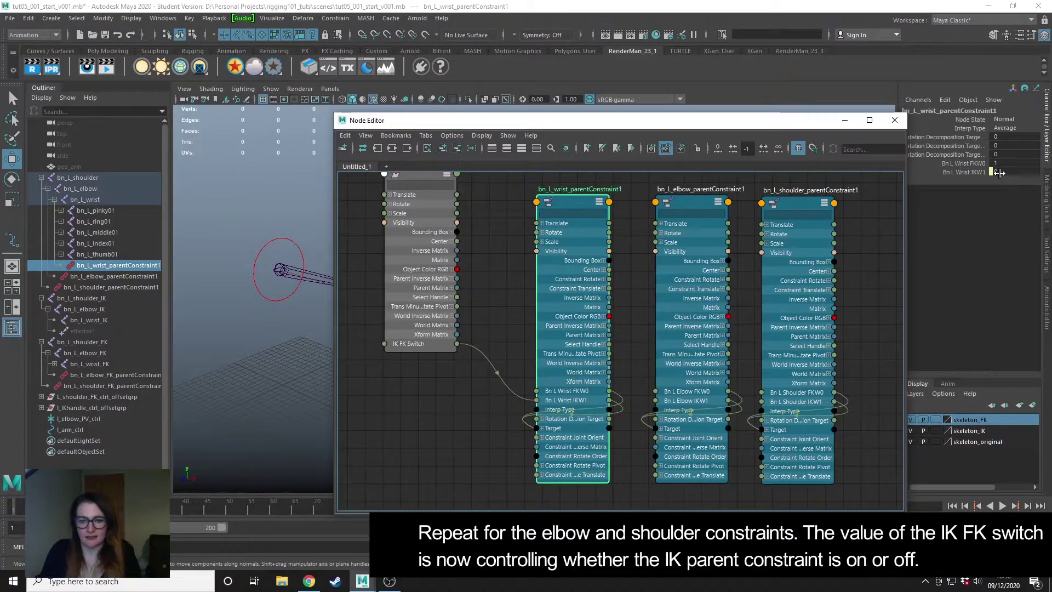
left_click_drag(456, 344, 656, 399)
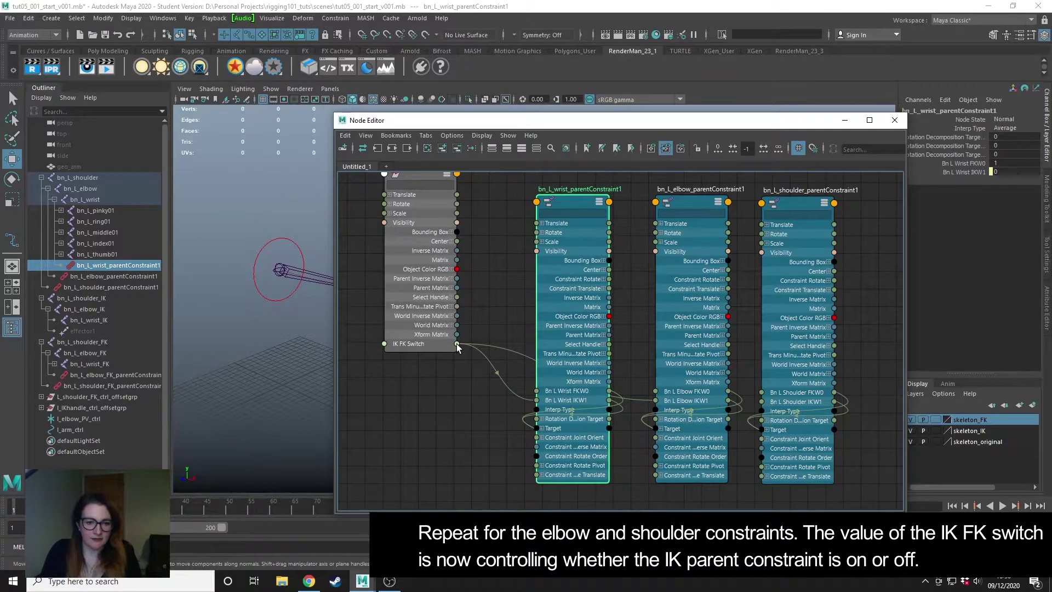
left_click_drag(469, 348, 762, 401)
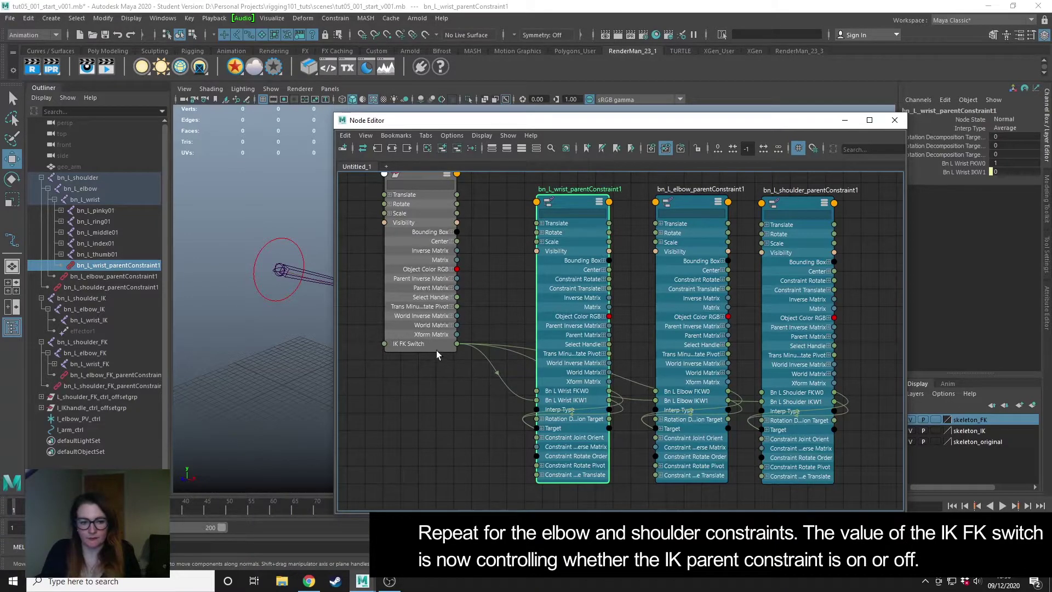
left_click(419, 348)
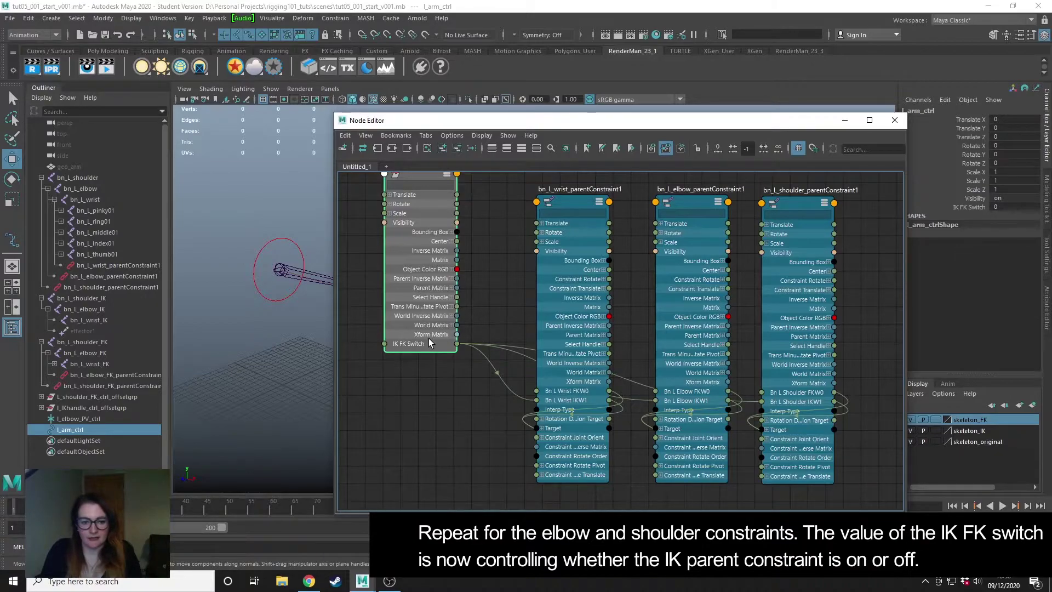
Step: Connect IK FK Switch to Bn L Wrist FKW0 and check both wrist weights read 0
left_click_drag(458, 344, 570, 406)
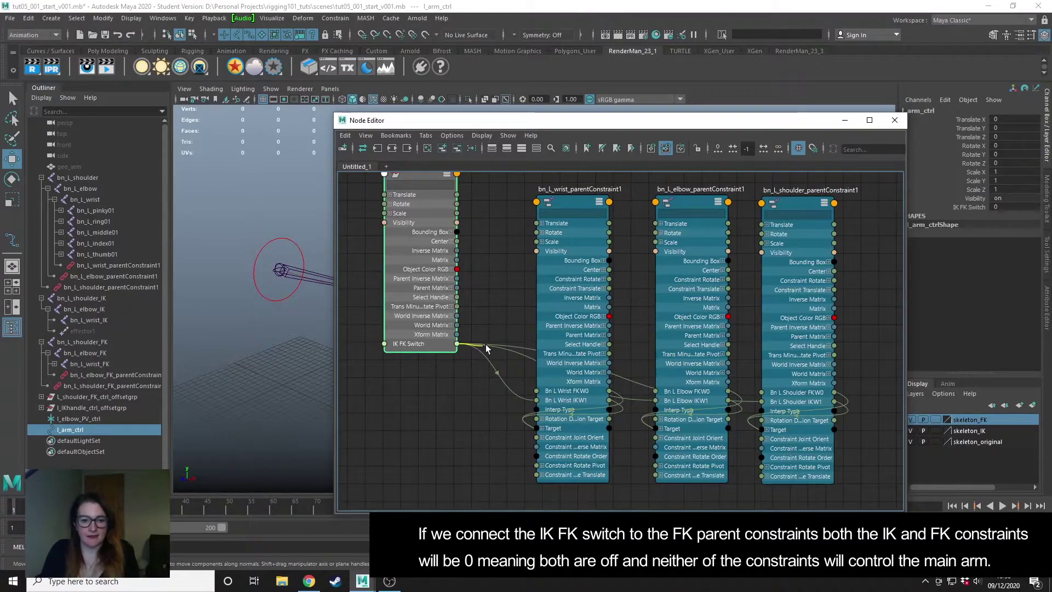
left_click_drag(457, 344, 538, 389)
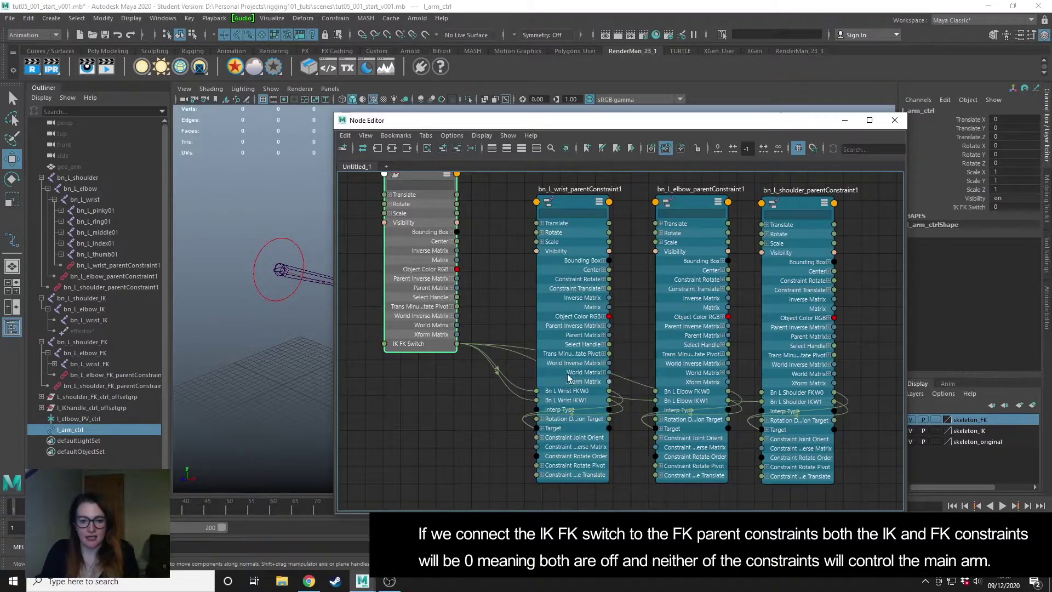
left_click(567, 374)
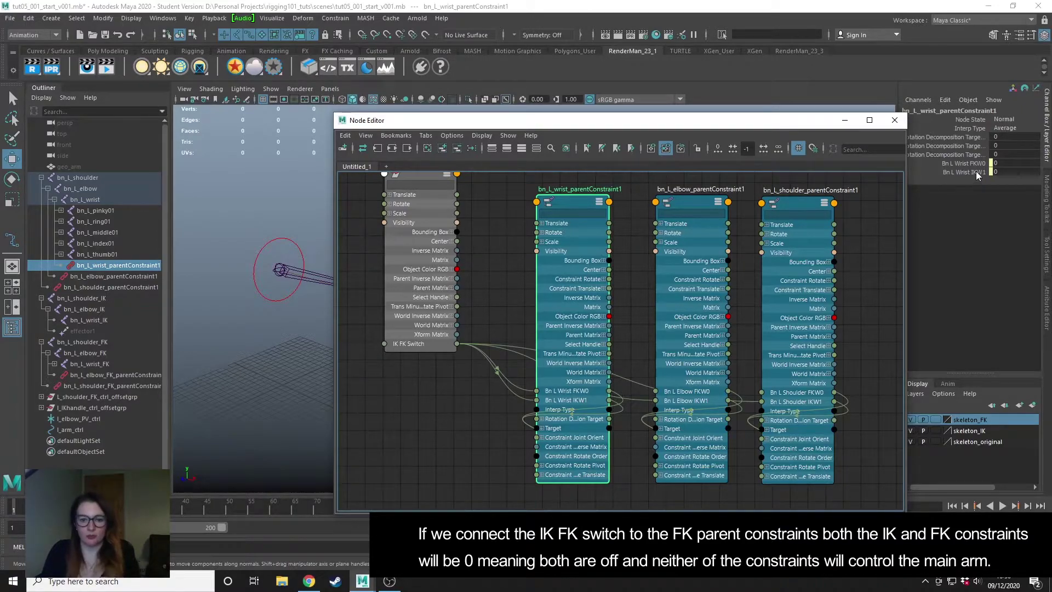
left_click(527, 390)
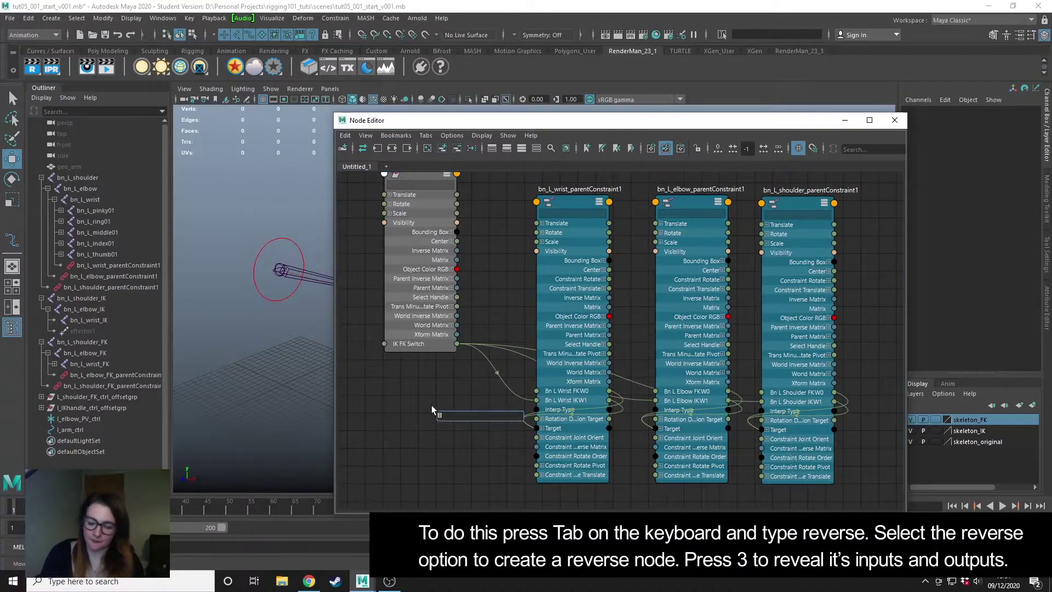
Step: Create a reverse1 node below l_arm_ctrl and feed IK FK Switch into its Input X
key("Tab")
type("rever")
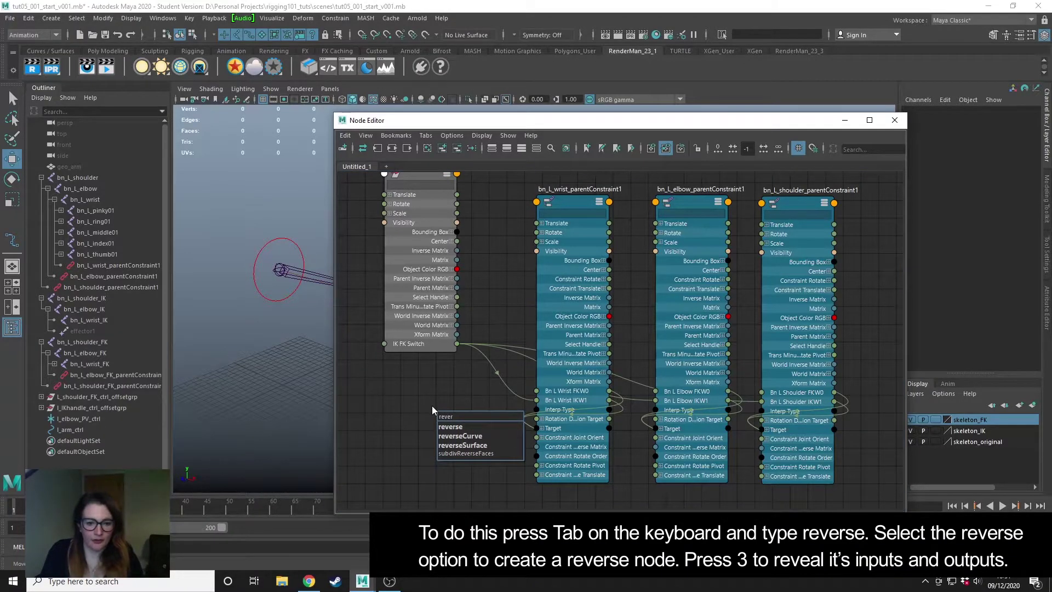
left_click(457, 427)
left_click_drag(475, 429, 449, 402)
key("3")
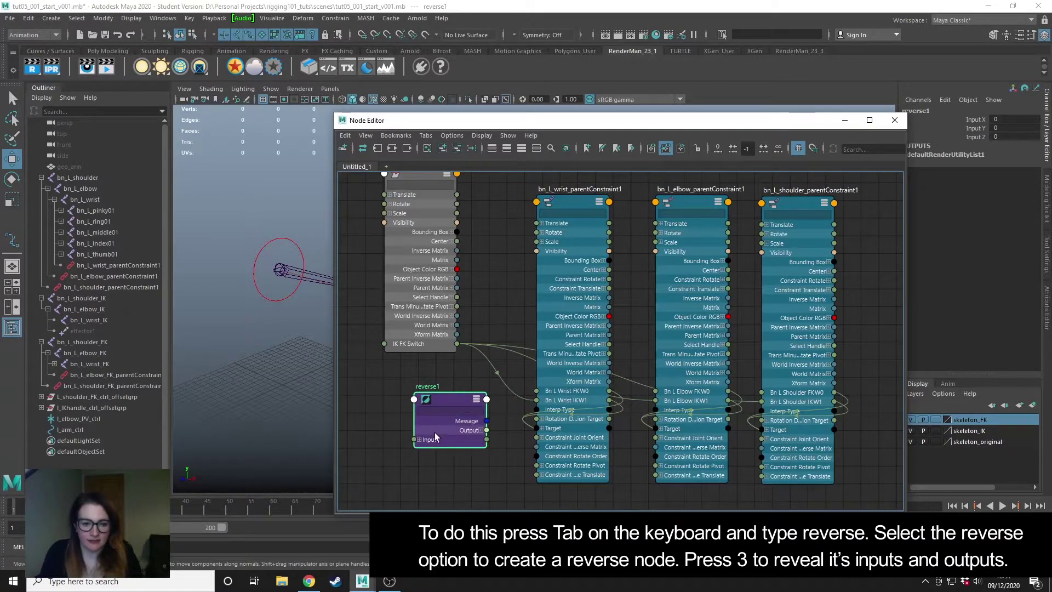
left_click(419, 440)
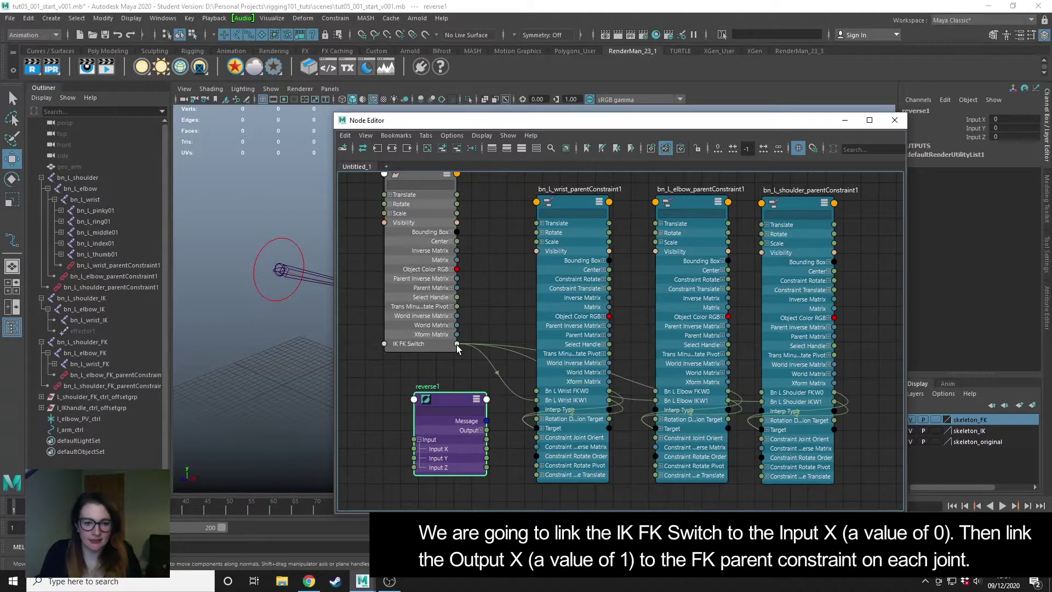
left_click_drag(458, 343, 414, 449)
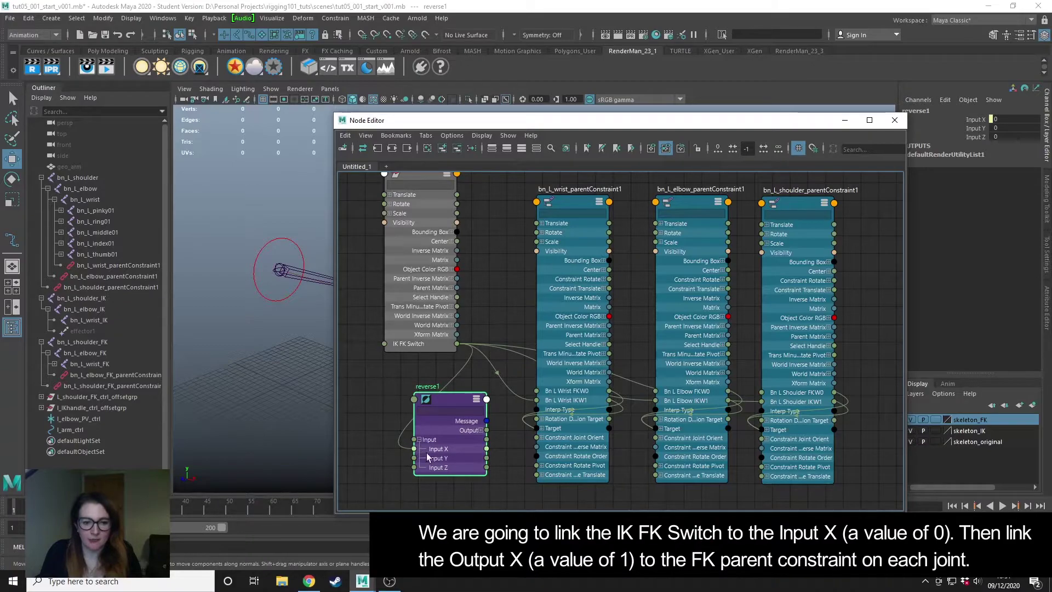
Step: Connect reverse1's Output X to Bn L Wrist FKW0
left_click_drag(445, 410, 444, 413)
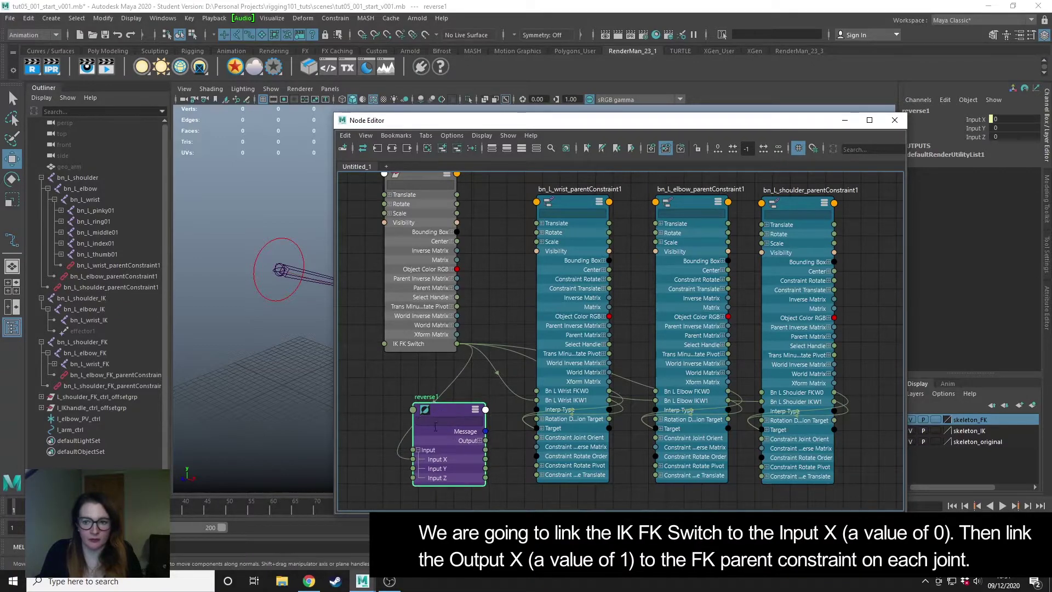
left_click(480, 440)
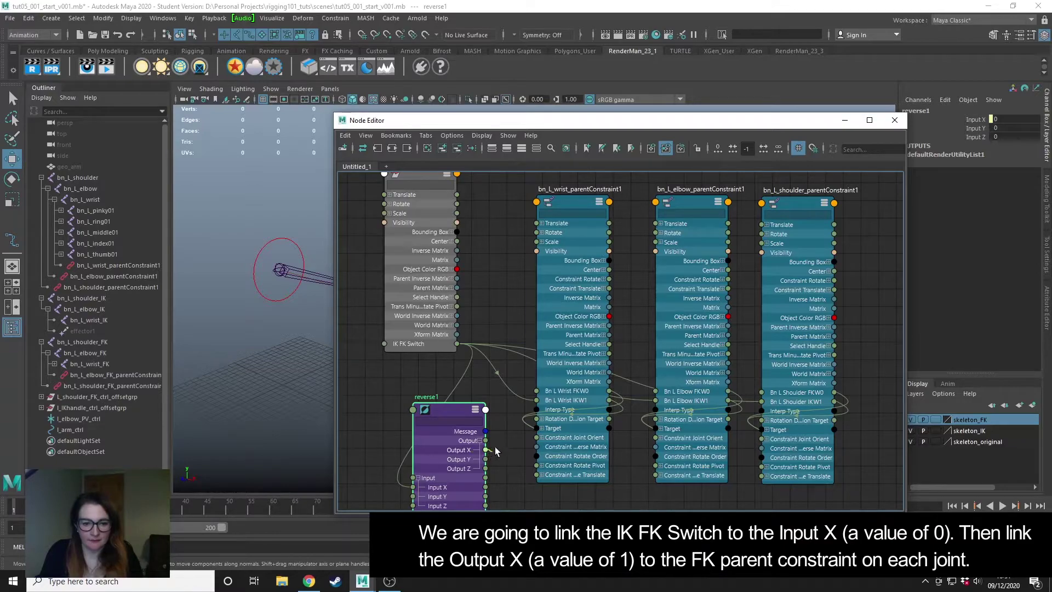
left_click_drag(495, 451, 765, 392)
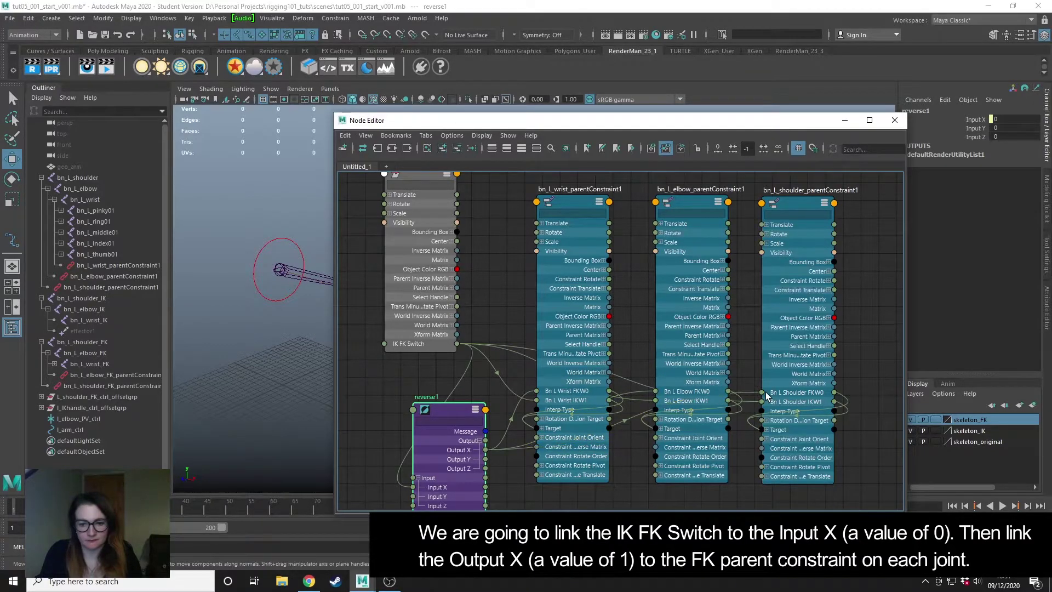
Step: Set IK FK Switch to 1 and confirm the wrist constraint shows IK weight 1, FK weight 0
left_click(575, 211)
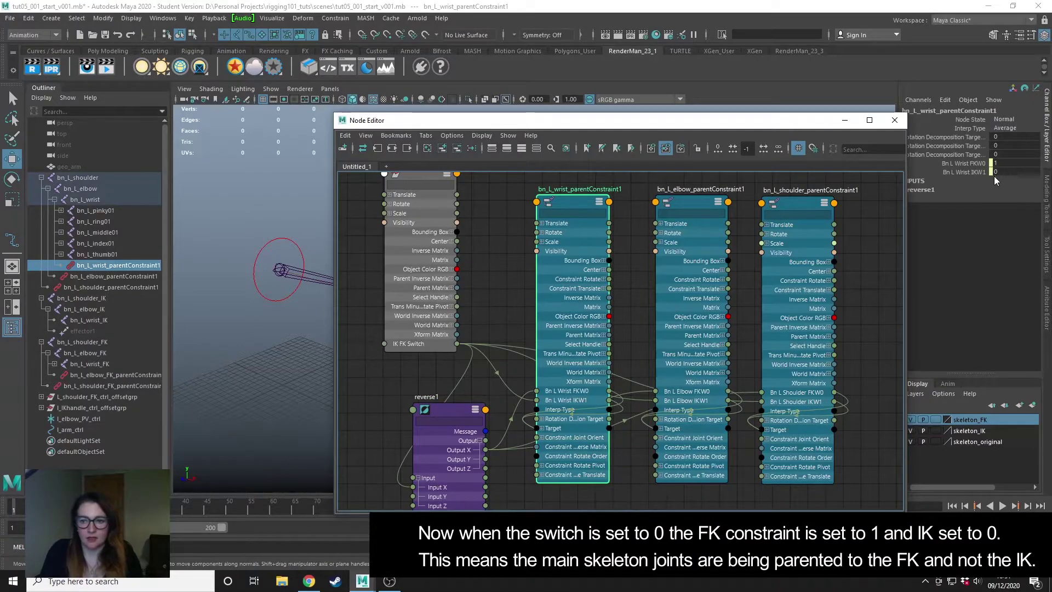
left_click(434, 344)
left_click_drag(994, 207, 997, 207)
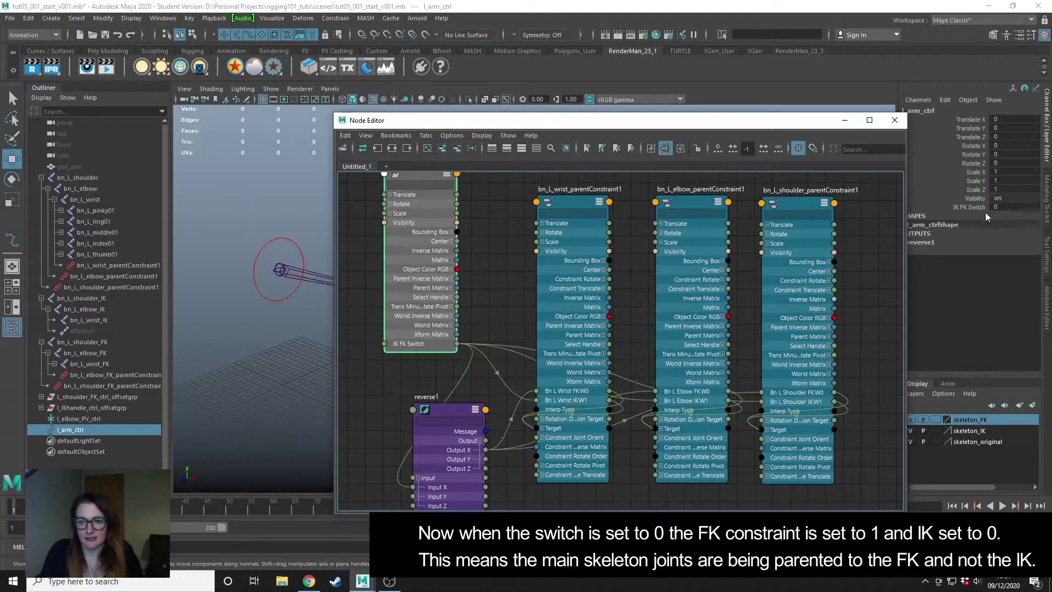
left_click(578, 211)
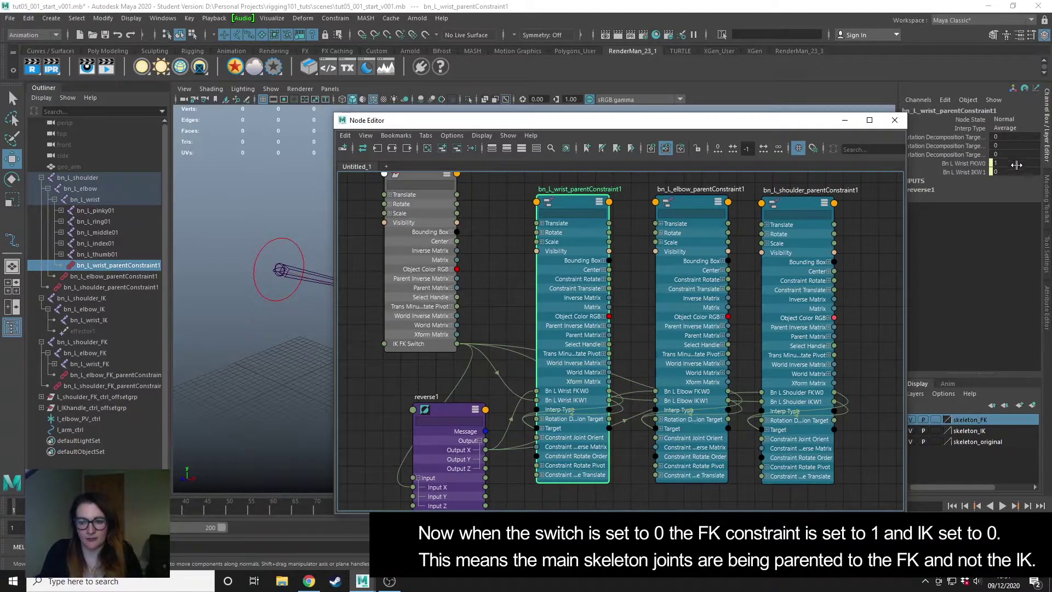
left_click(411, 295)
left_click(1014, 207)
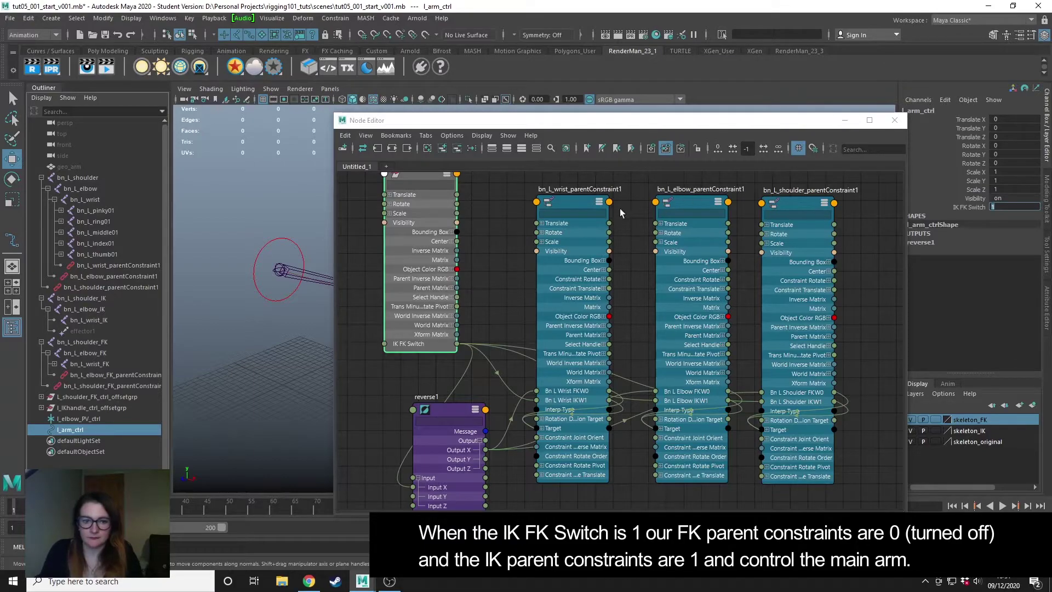
left_click(567, 206)
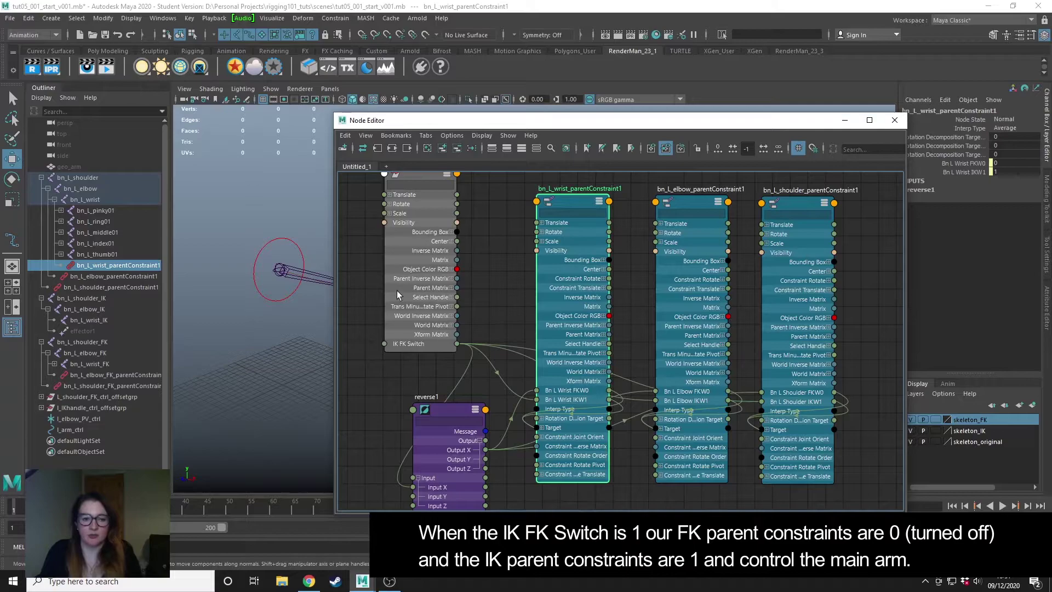
left_click(428, 214)
left_click_drag(499, 125, 1051, 134)
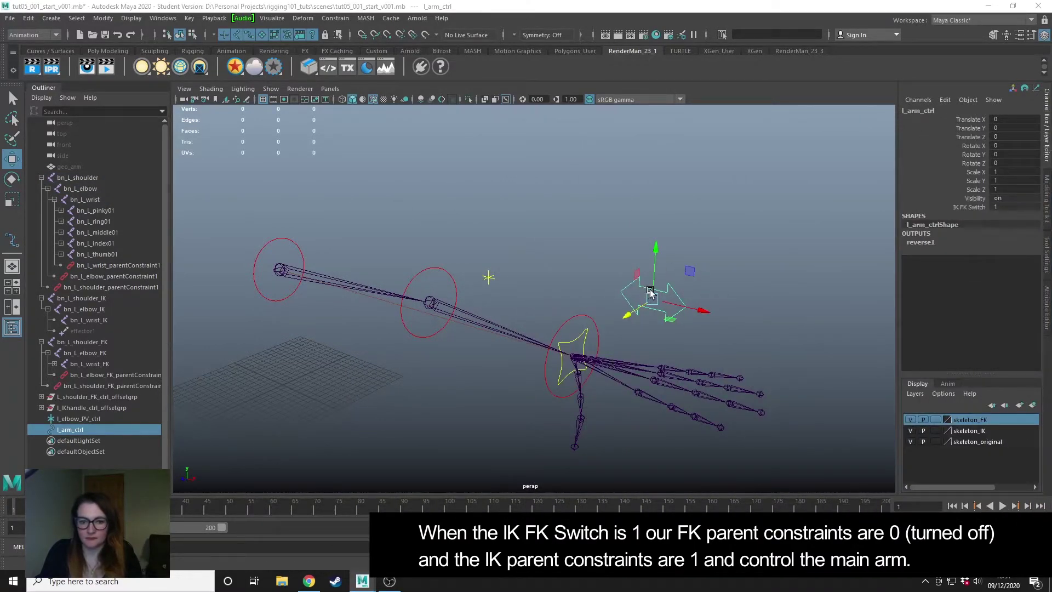
left_click(581, 341)
left_click_drag(574, 357, 284, 367)
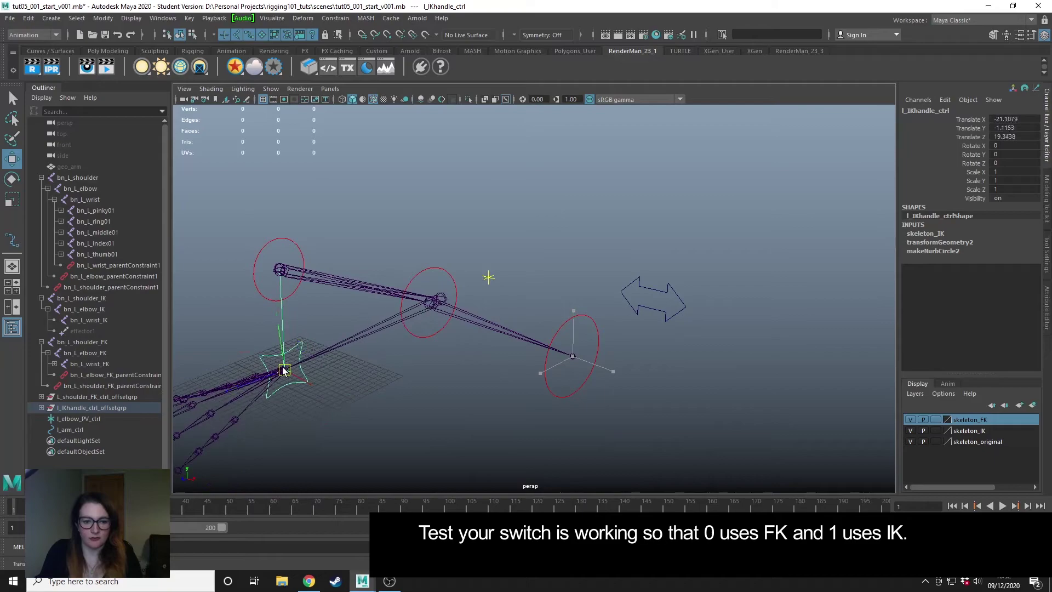
key("ctrl+z")
left_click(296, 241)
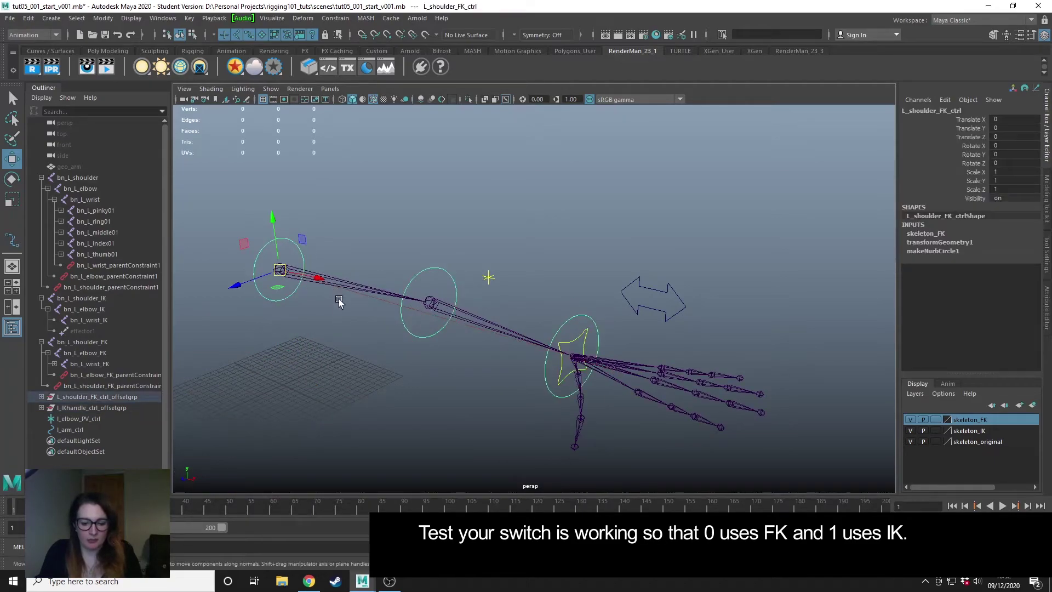
key("e")
mouse_move(281, 290)
left_mouse_down()
mouse_move(266, 287)
mouse_move(256, 253)
mouse_move(259, 289)
left_mouse_up()
key("ctrl+z")
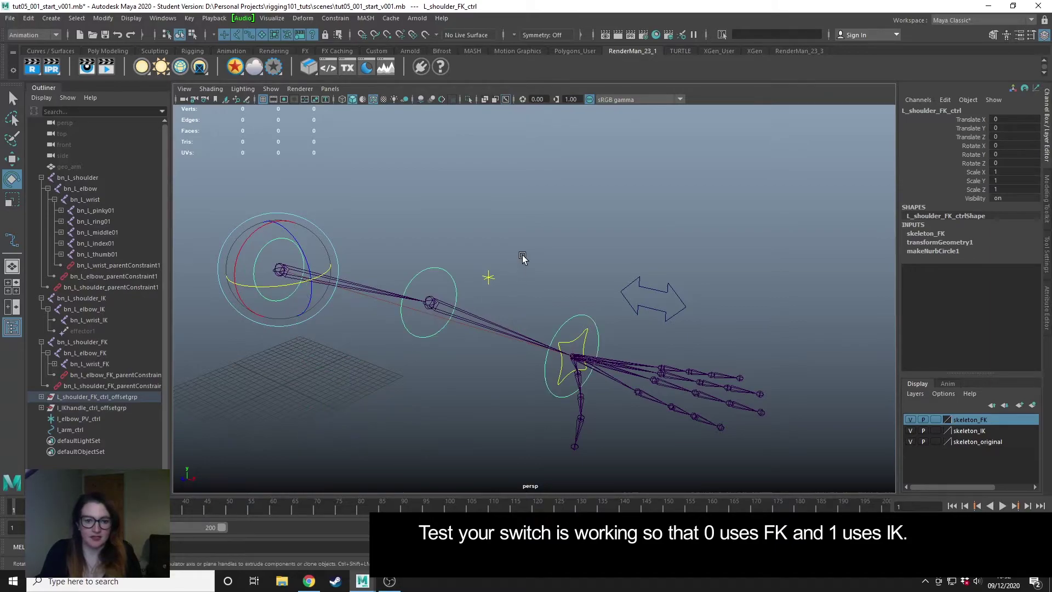
left_click(521, 258)
left_click_drag(521, 258, 591, 294, "alt")
left_click(594, 287)
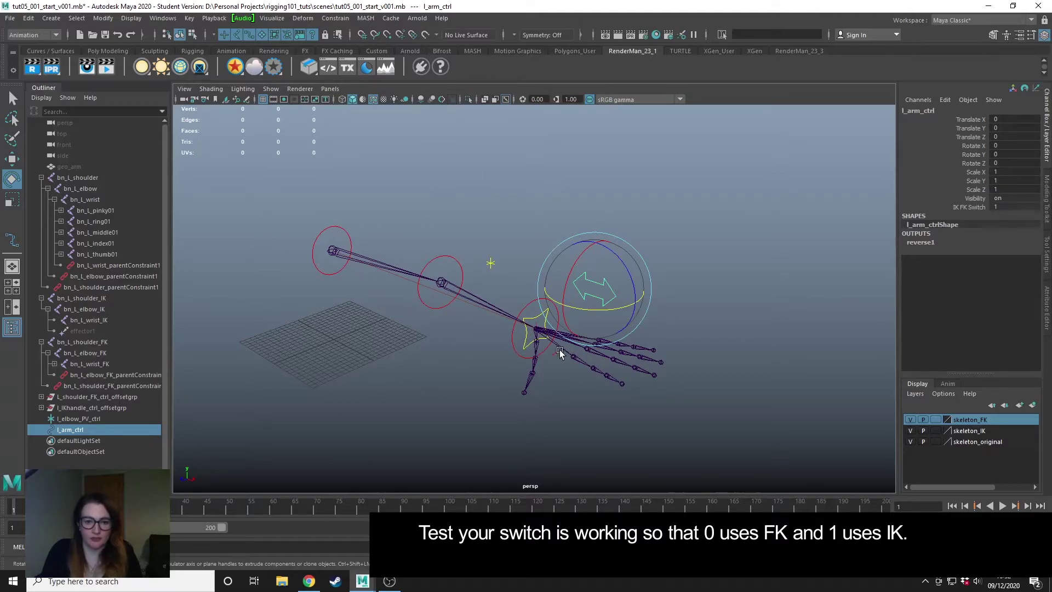
Step: Bring the Node Editor back and load L_shoulder_FK_ctrl_offsetgrp into the graph
left_click(754, 312)
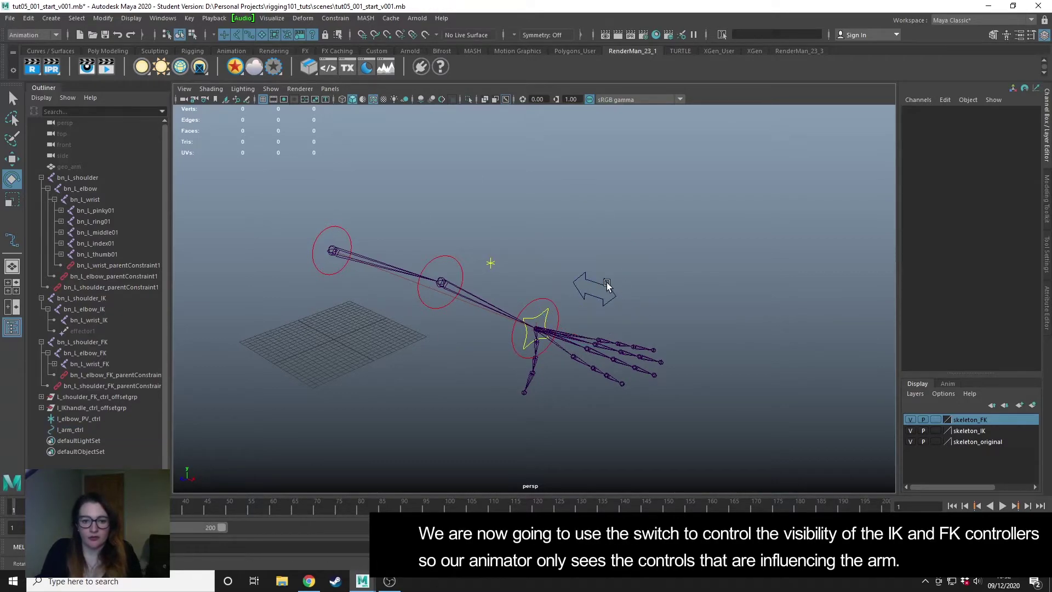
left_click(607, 284)
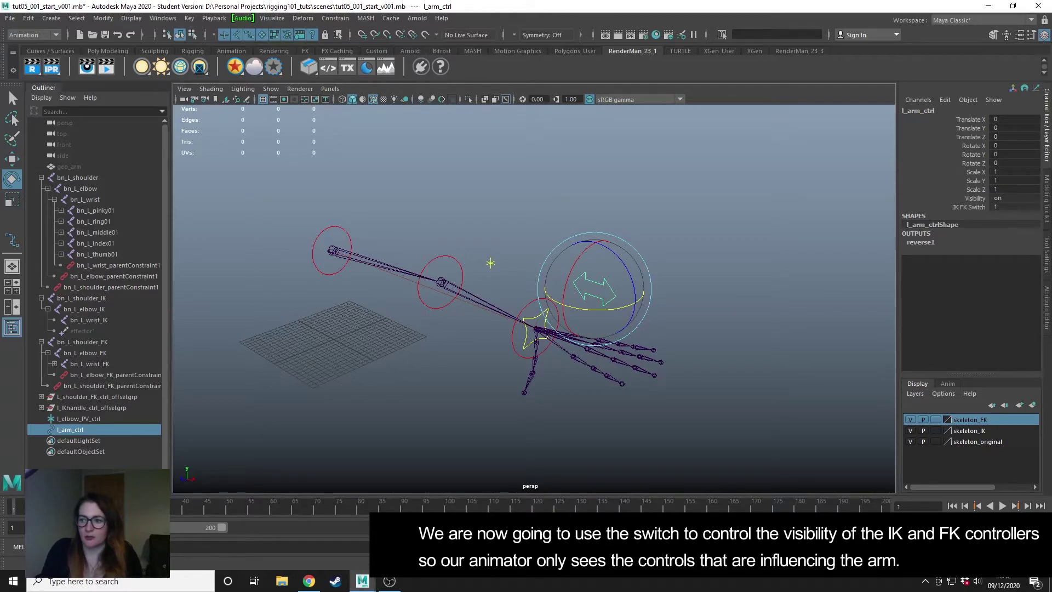
left_click_drag(1051, 146, 658, 114)
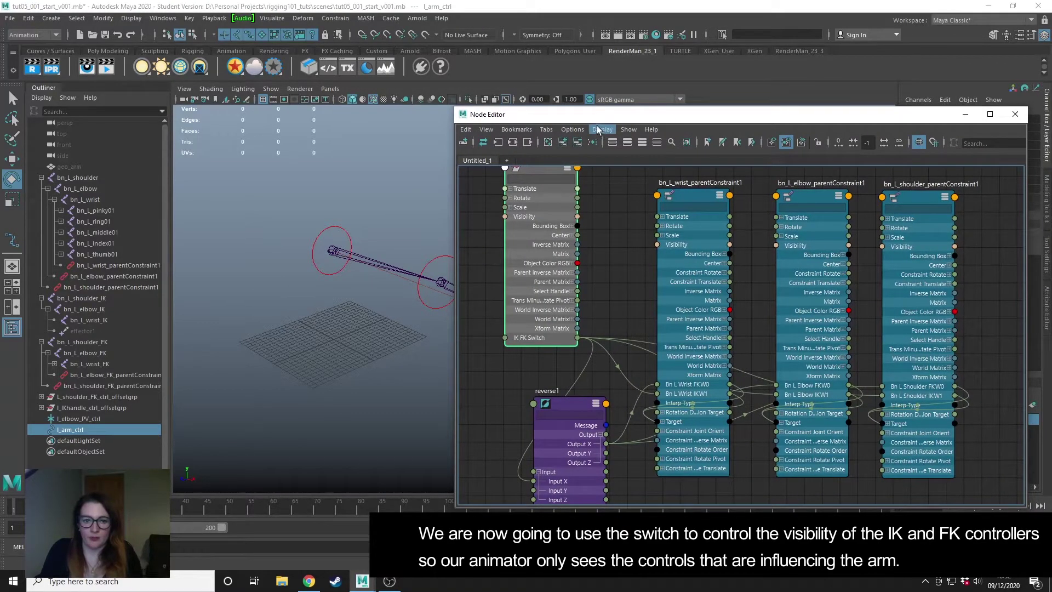
left_click_drag(486, 114, 448, 131)
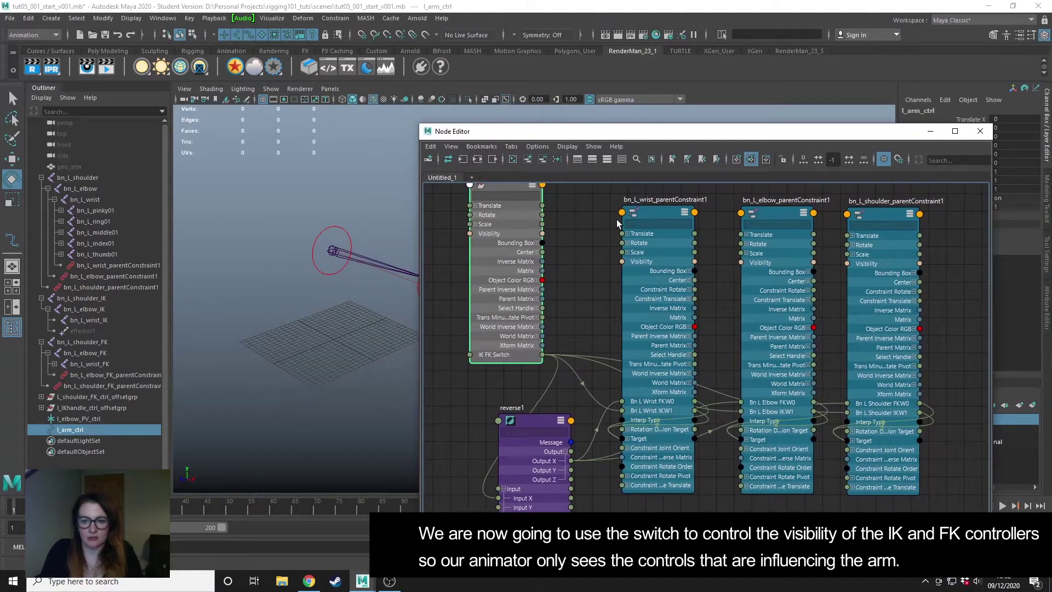
scroll(767, 313, "down", 3)
left_click_drag(664, 130, 644, 124)
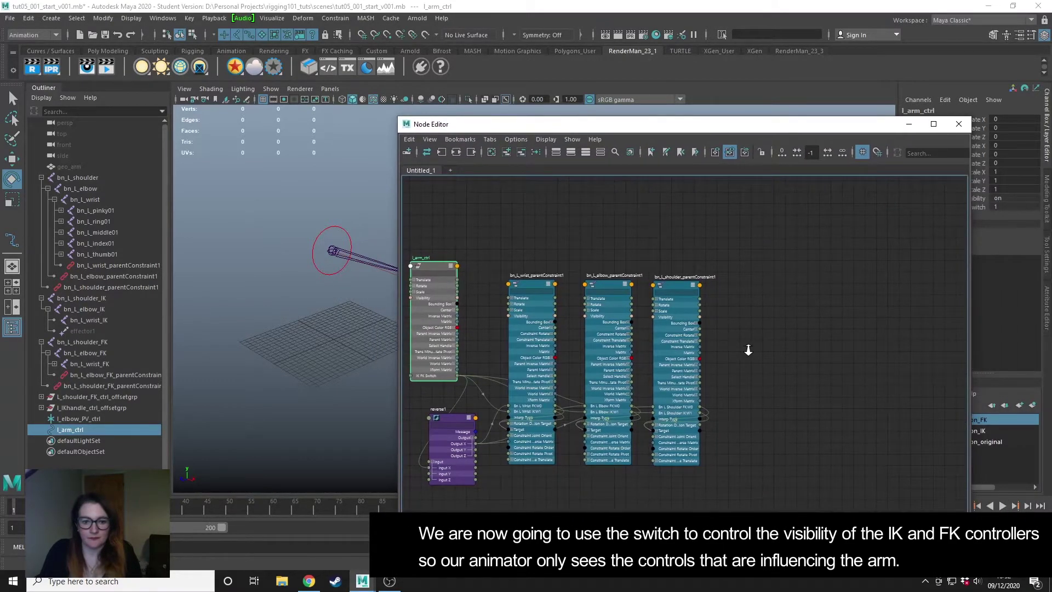
scroll(748, 349, "down", 1)
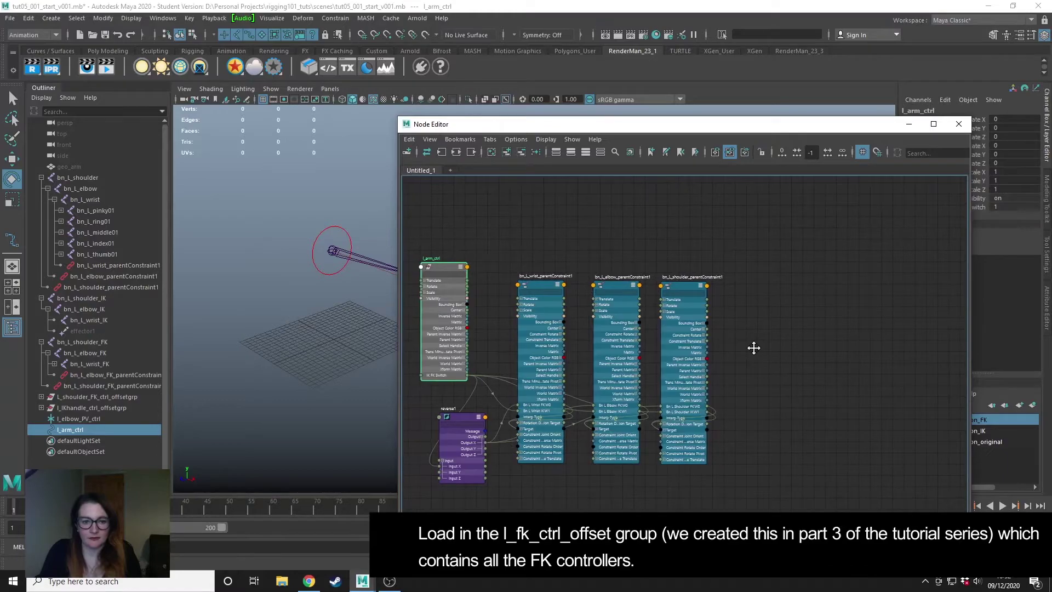
left_click(91, 397)
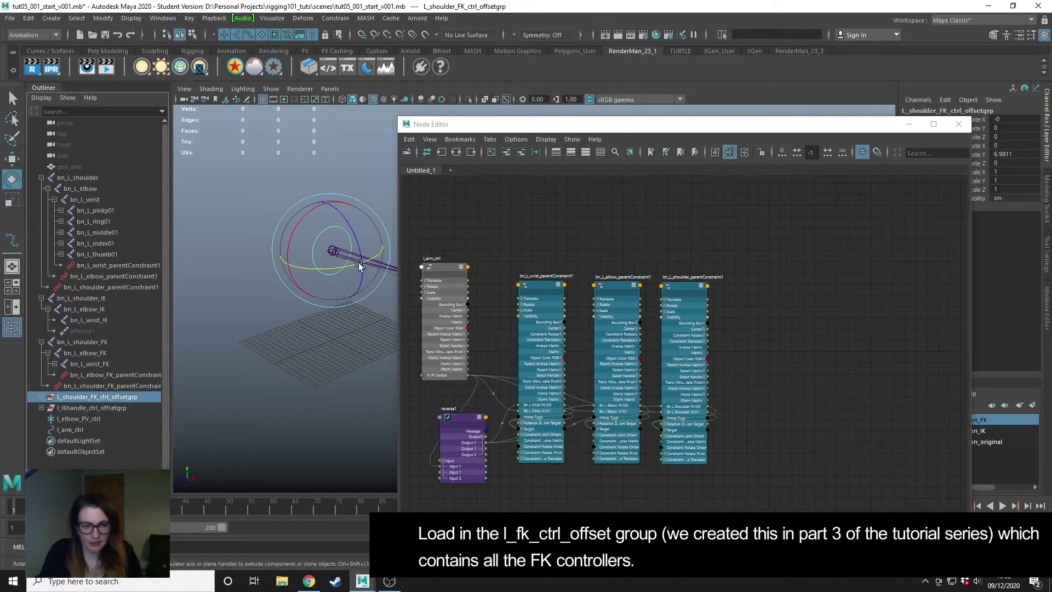
left_click(505, 152)
Step: Expand the offset group node and connect reverse1's Output X to its Visibility
left_click_drag(900, 313, 834, 273)
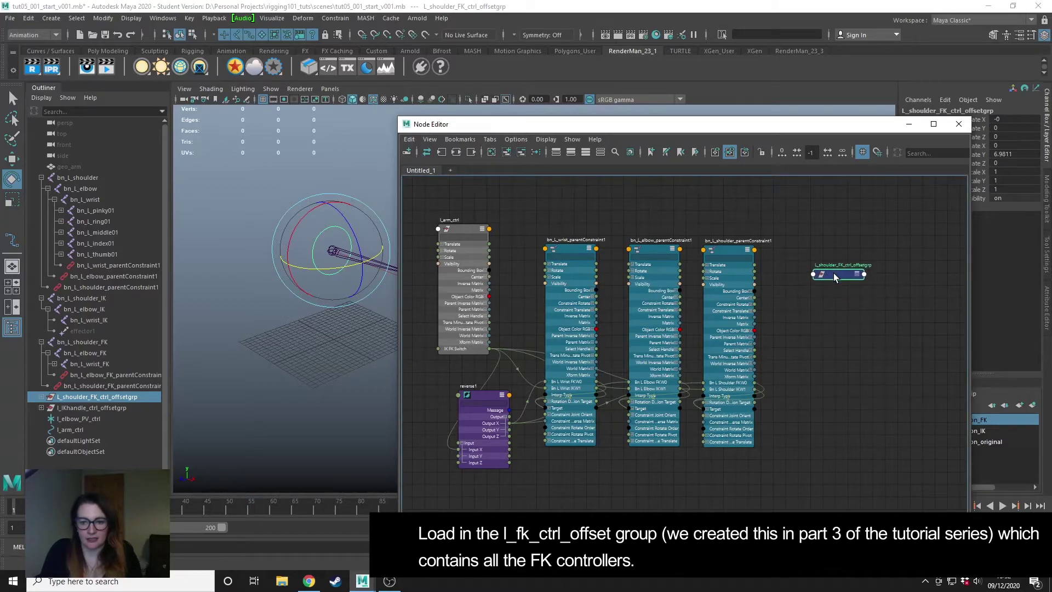
key("3")
scroll(791, 339, "up", 3)
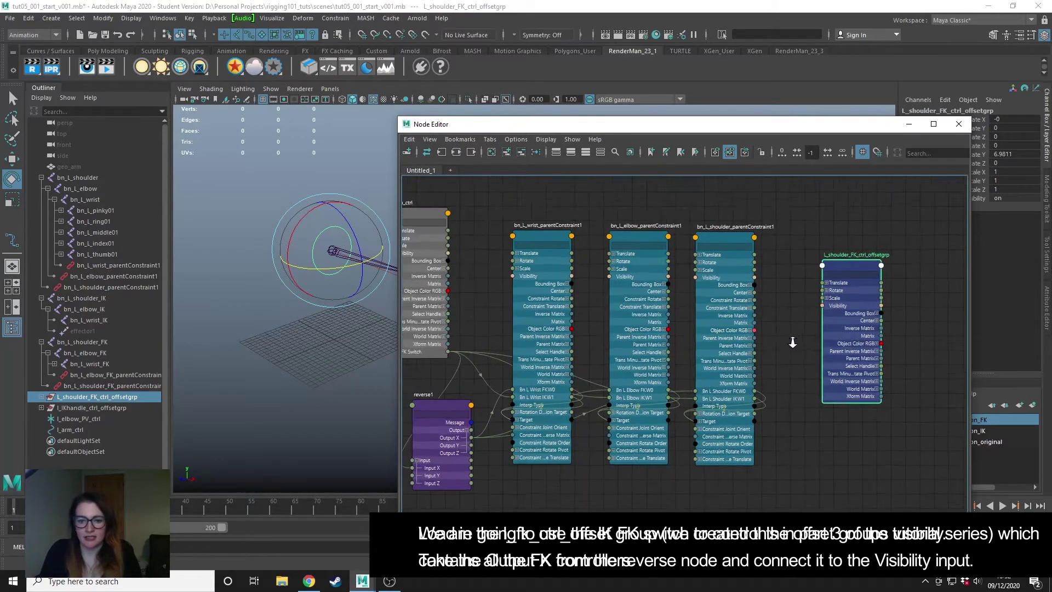
scroll(844, 325, "up", 2)
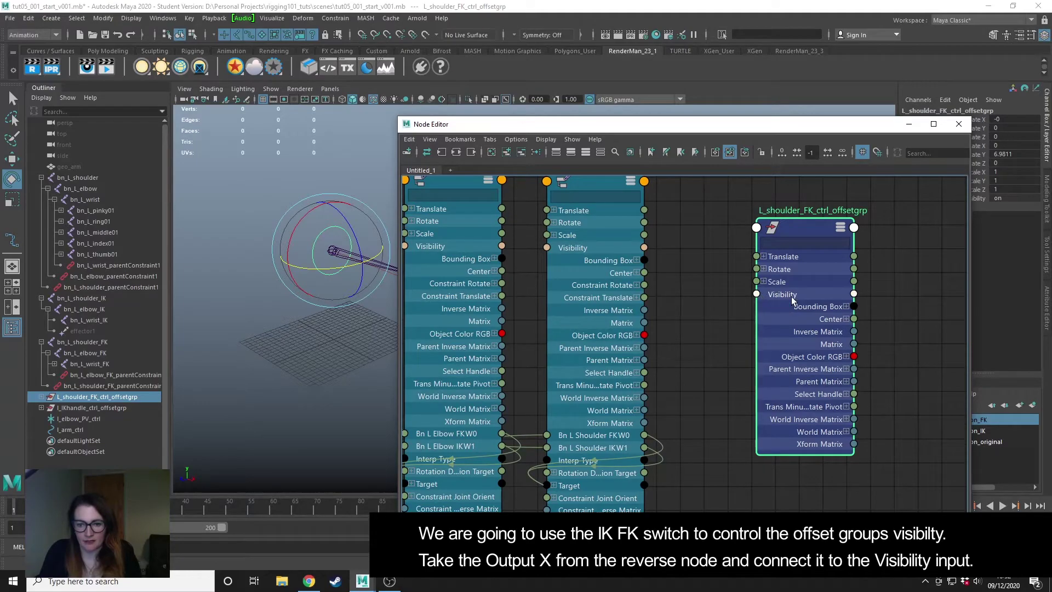
scroll(729, 347, "down", 2)
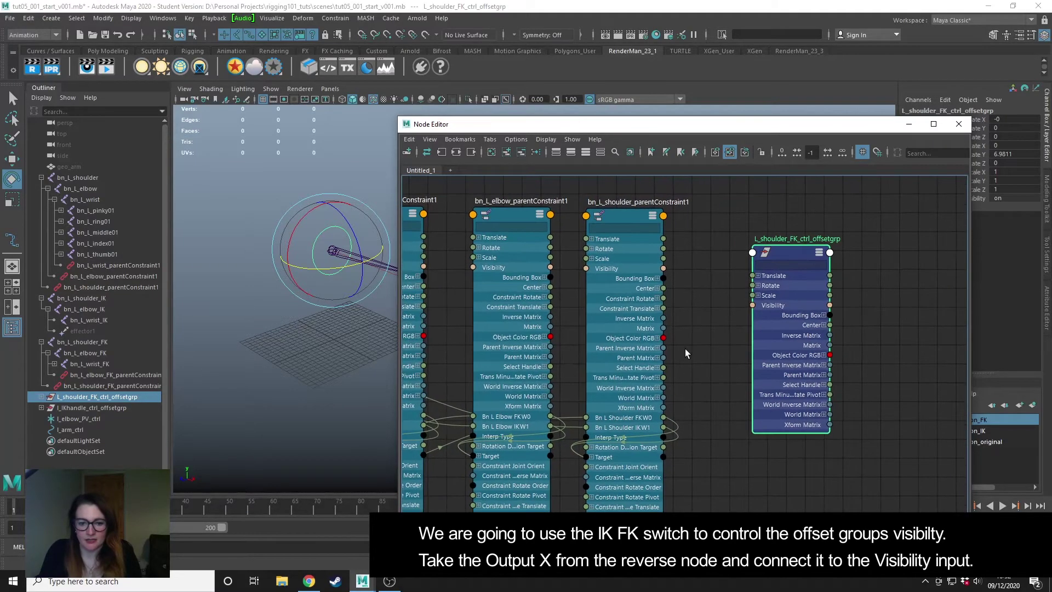
middle_click_drag(686, 348, 777, 302)
scroll(787, 296, "down", 2)
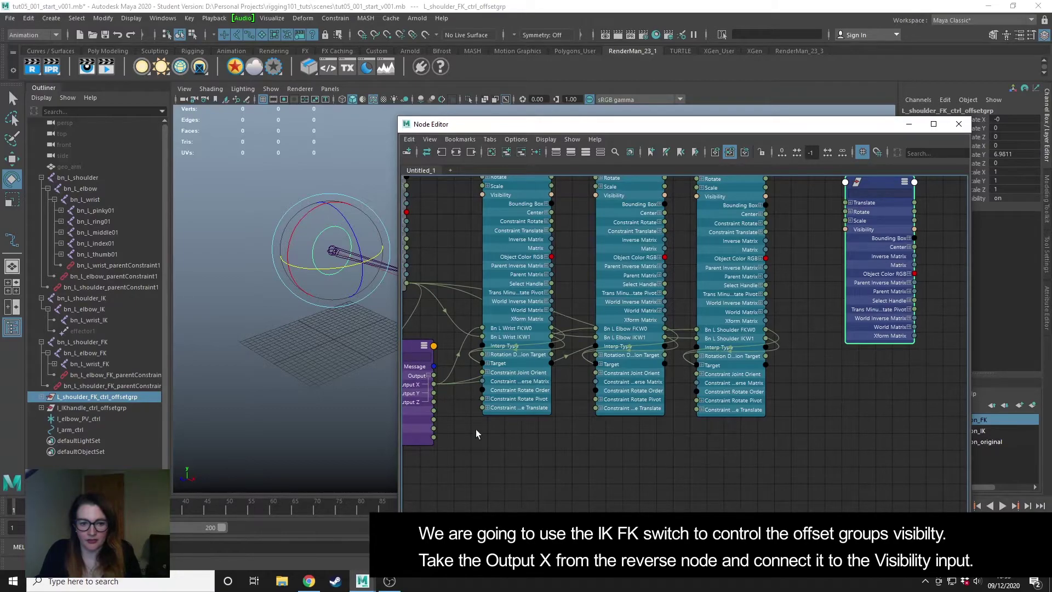
scroll(475, 434, "down", 1)
middle_click_drag(515, 432, 529, 435)
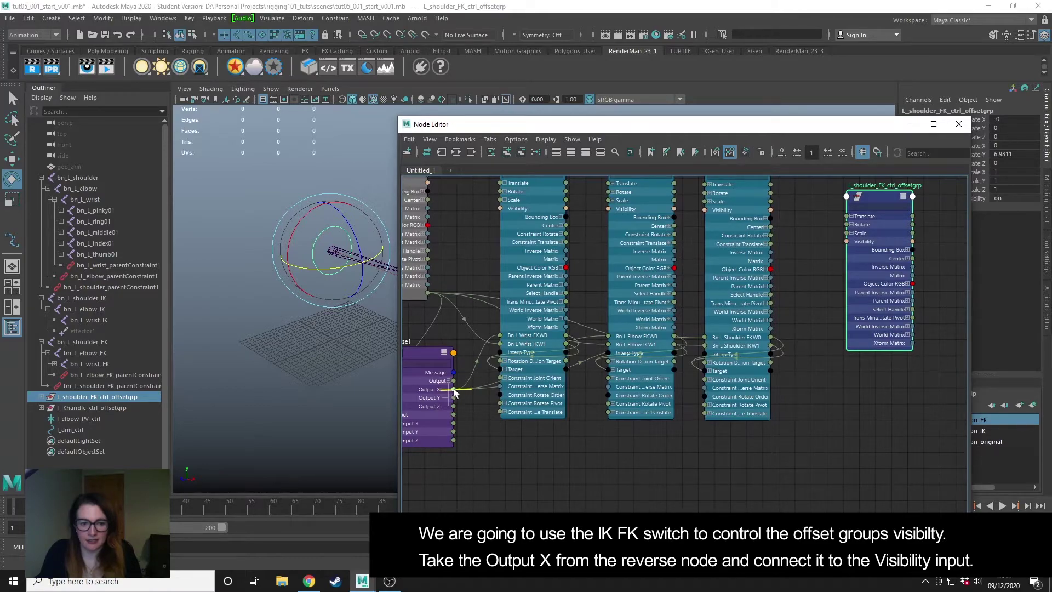
left_click_drag(453, 390, 846, 242)
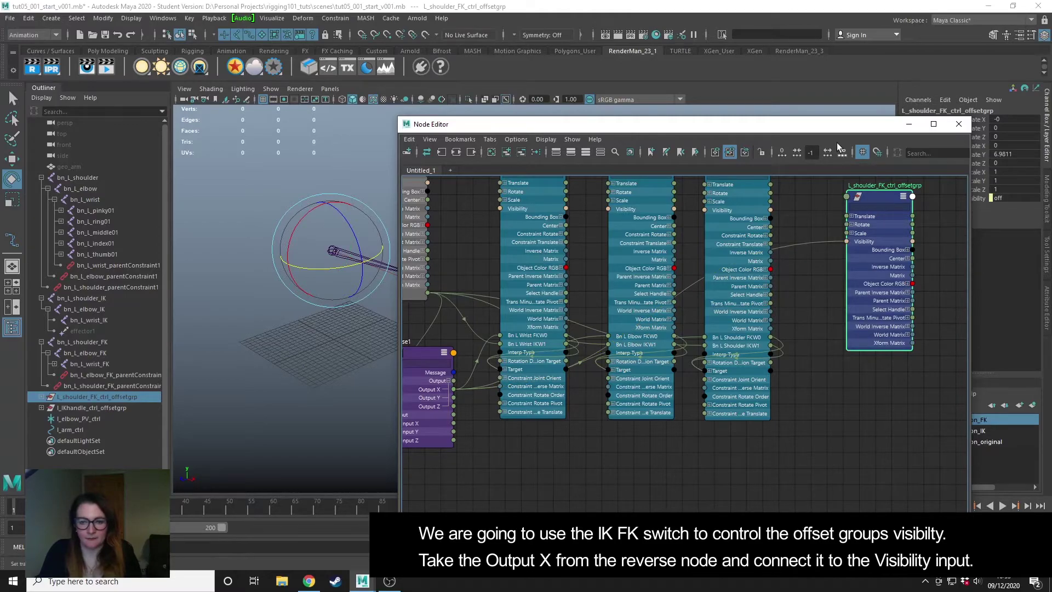
left_click_drag(837, 130, 751, 421)
left_click(600, 294)
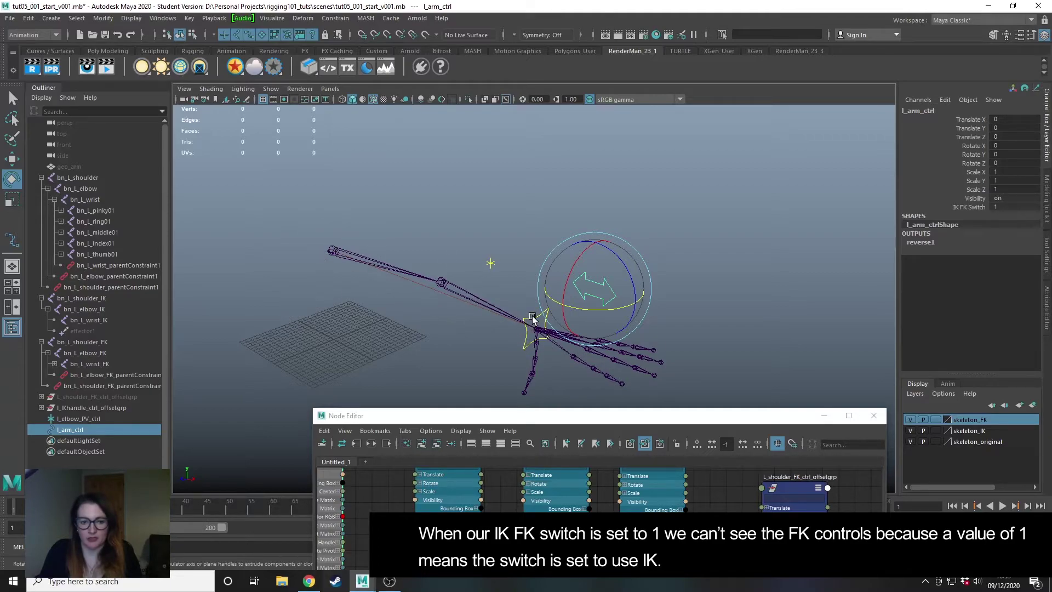
Step: Load l_IKhandle_ctrl_offsetgrp and l_elbow_PV_ctrl into the graph, removing the pole vector shape node
left_click_drag(643, 420, 671, 126)
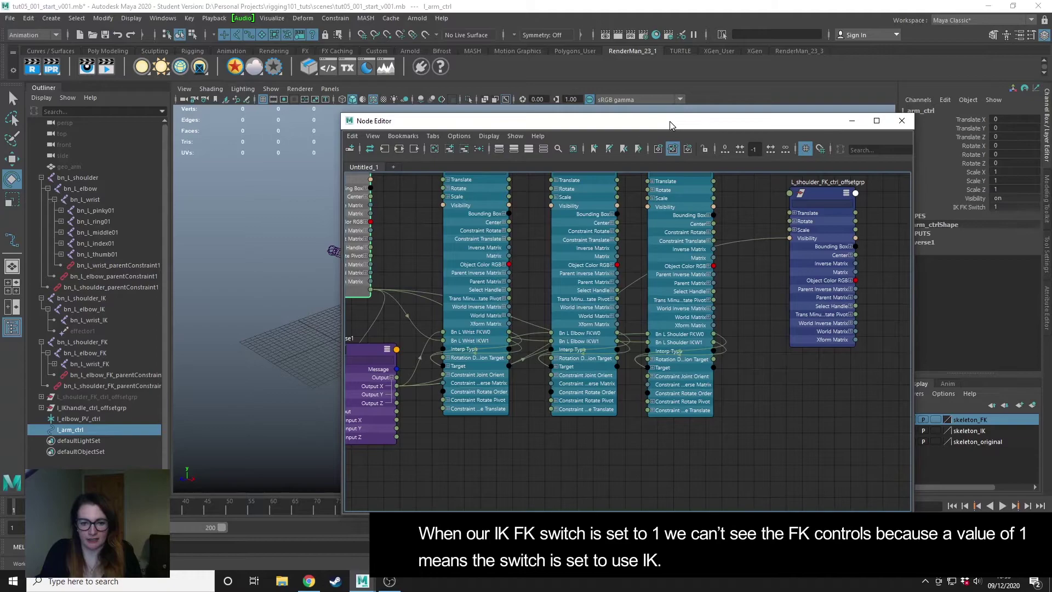
left_click(789, 418)
key("a")
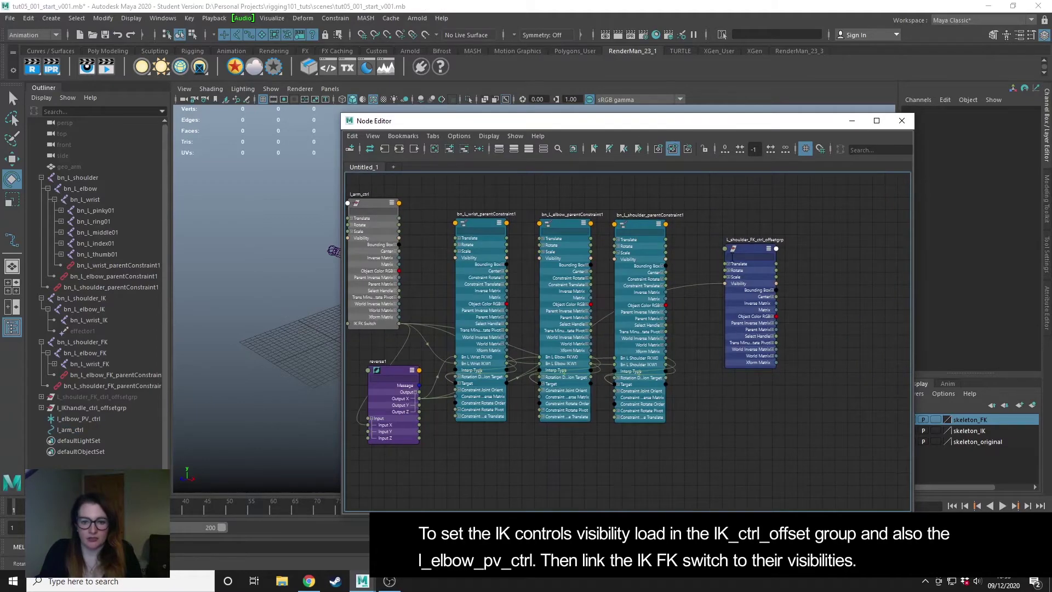
left_click(93, 407)
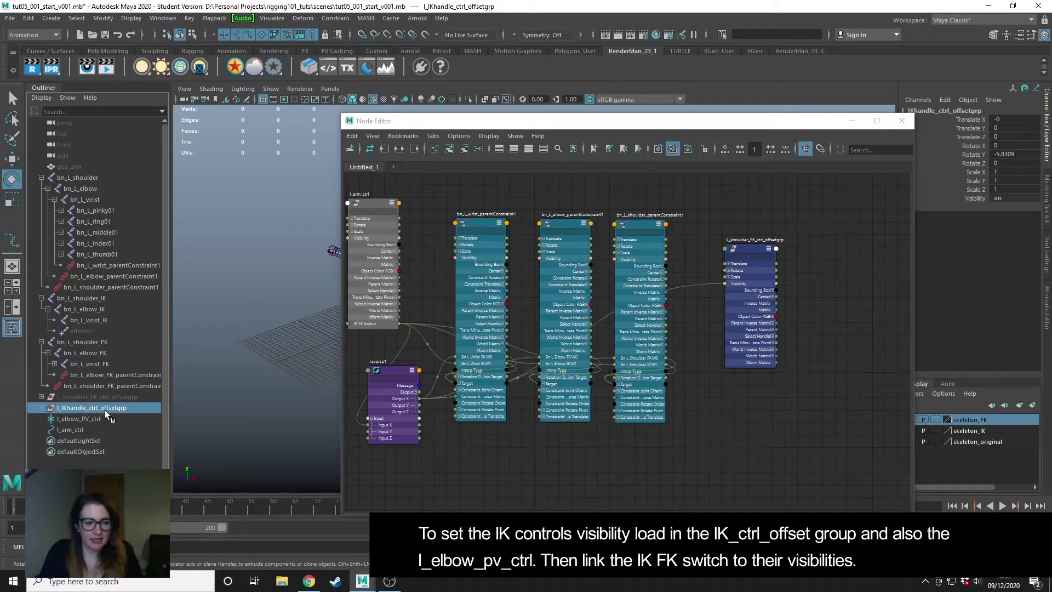
left_click(70, 417, "ctrl")
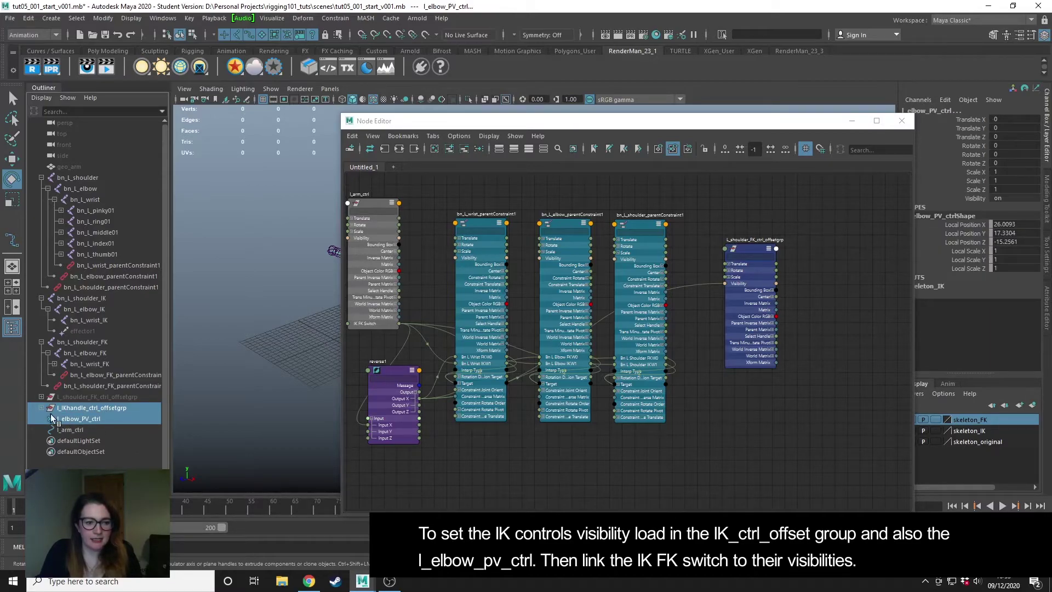
left_click(450, 149)
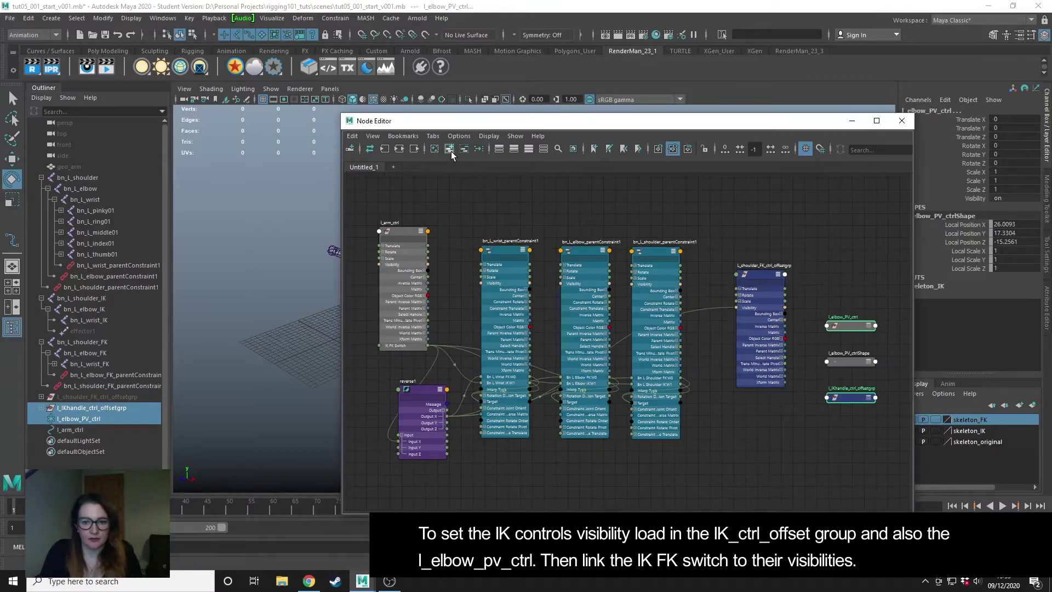
left_click(857, 326)
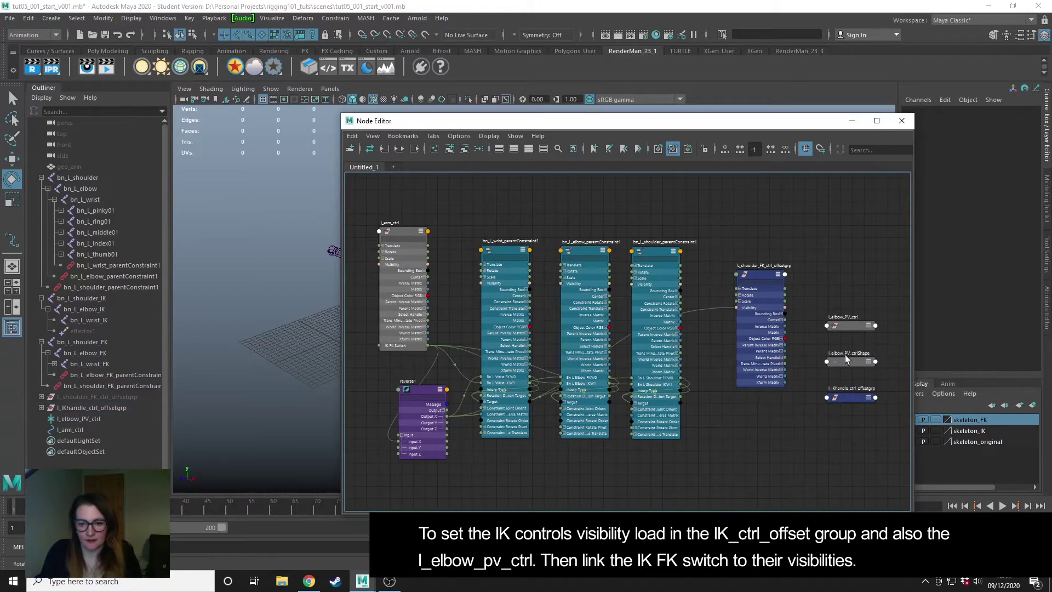
scroll(848, 330, "up", 2)
left_click(767, 356)
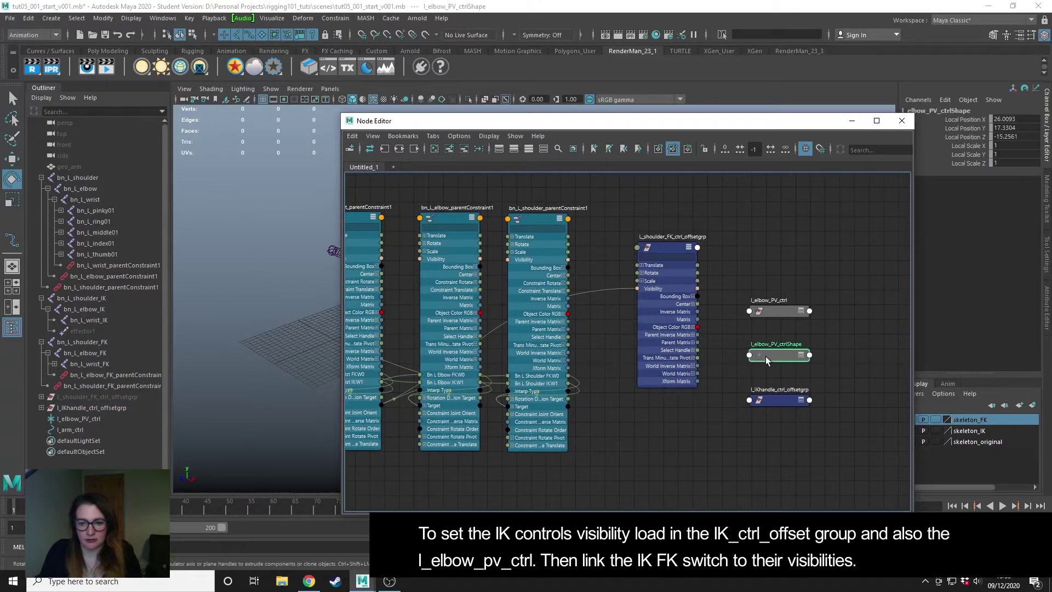
left_click(466, 149)
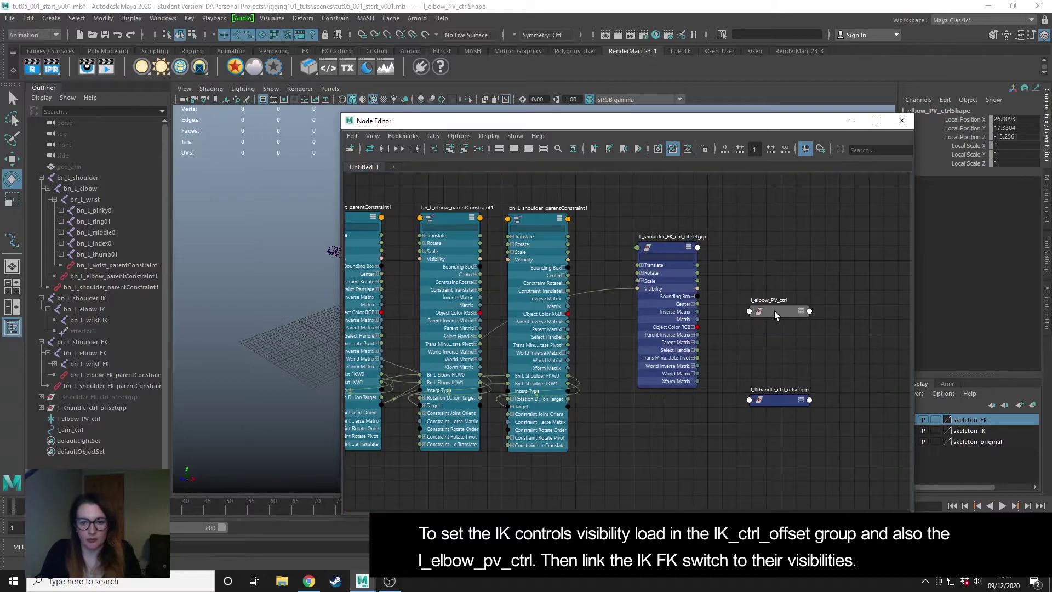
Step: Expand both IK control nodes to show all attributes and place them side by side
left_click_drag(774, 311, 788, 320)
key("3")
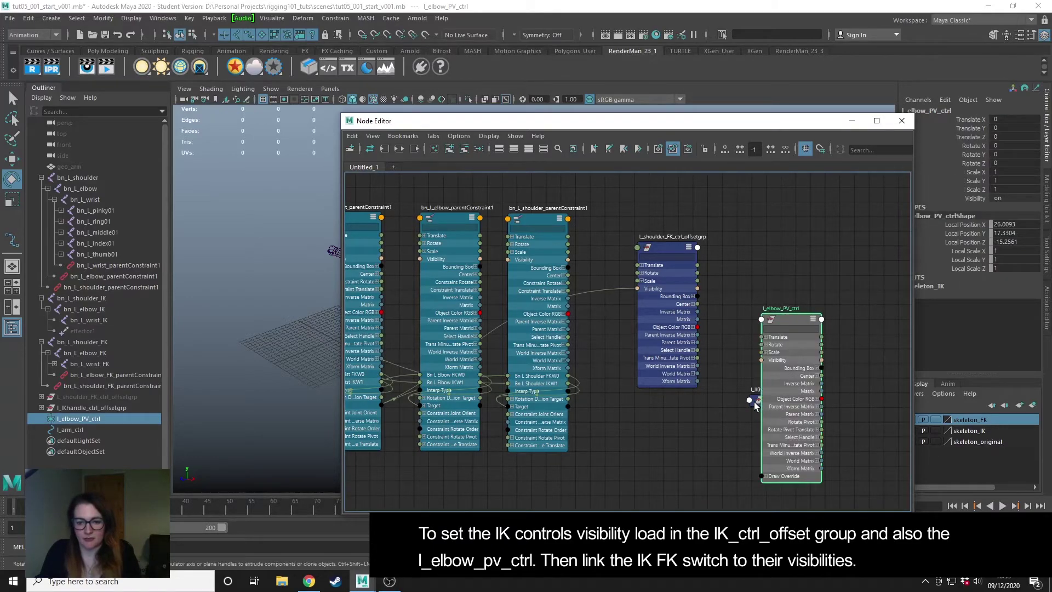
left_click(755, 405)
key("3")
left_click_drag(770, 400, 861, 328)
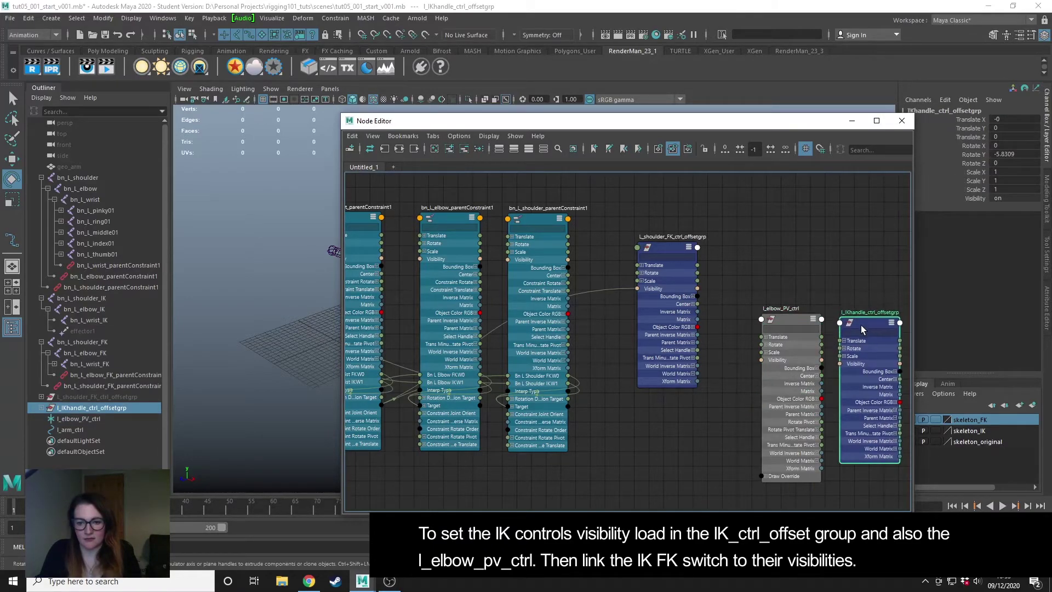
key("a")
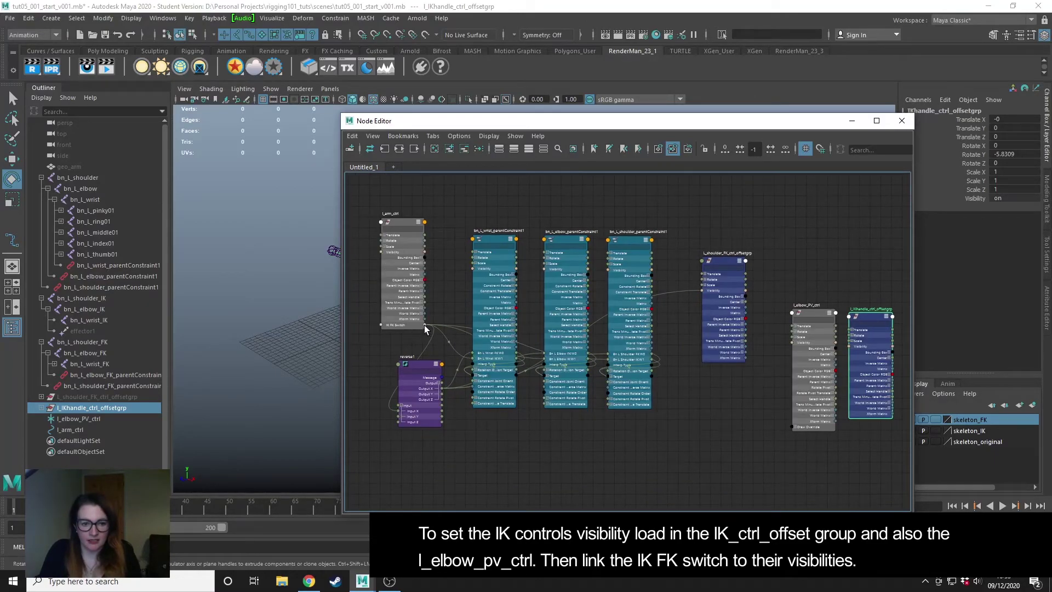
Step: Connect IK FK Switch to the Visibility of l_elbow_PV_ctrl and l_IKhandle_ctrl_offsetgrp
left_click_drag(424, 325, 794, 341)
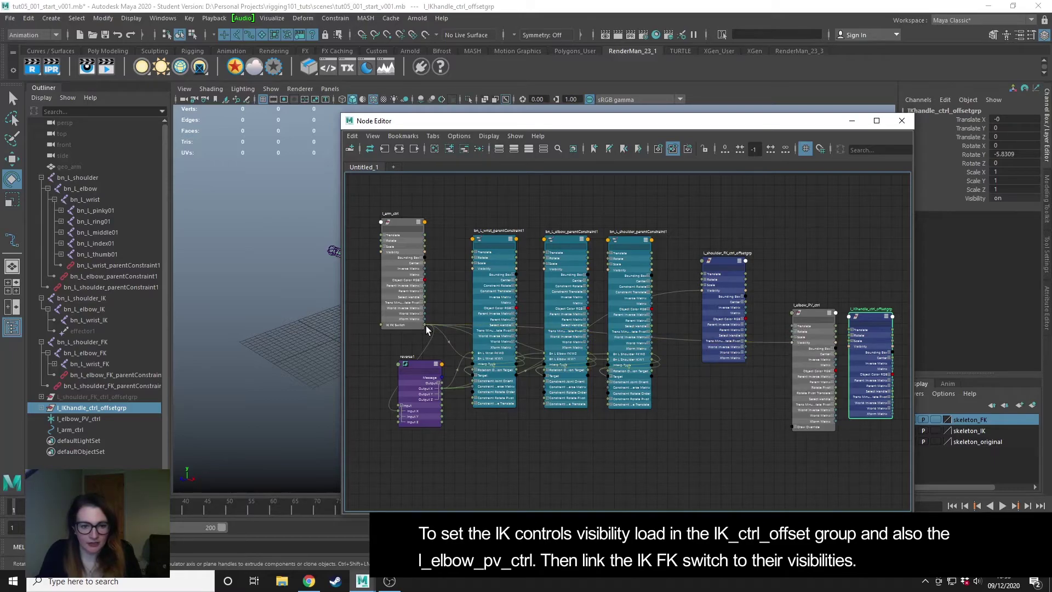
left_click_drag(426, 326, 850, 346)
scroll(580, 369, "up", 3)
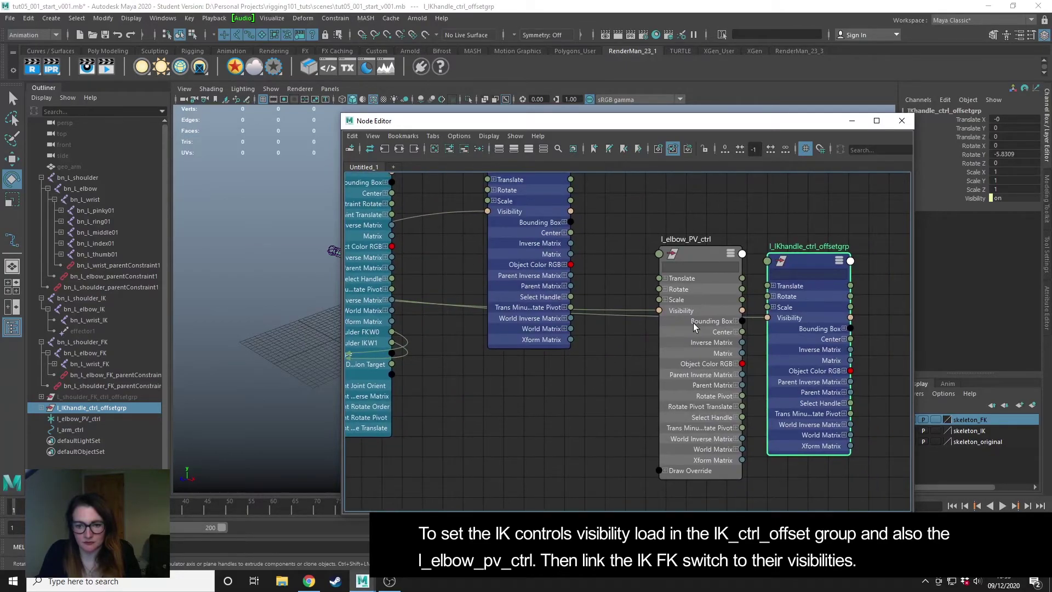
left_click(852, 122)
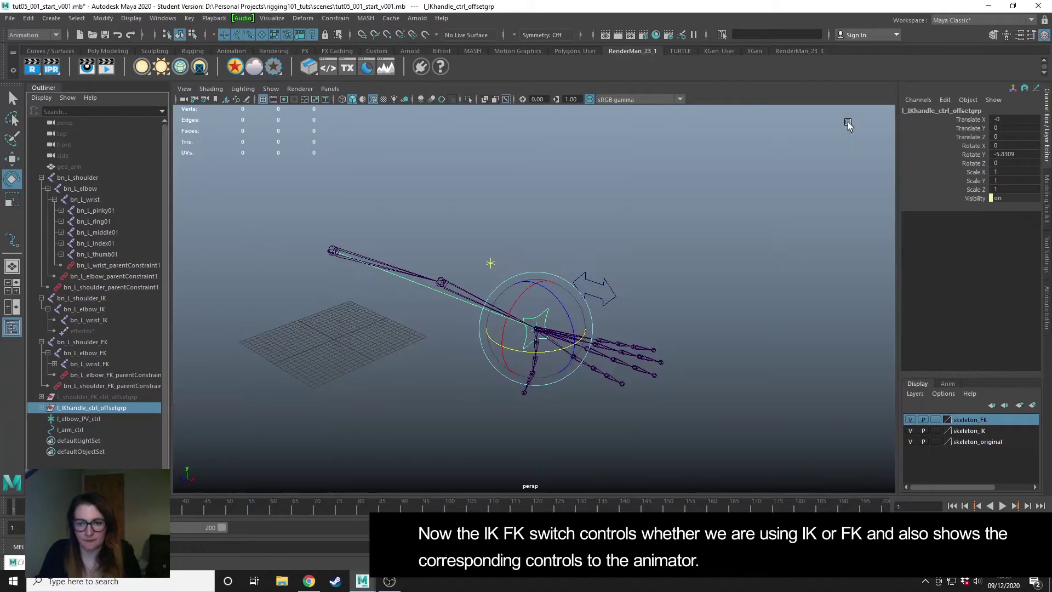
Step: Set IK FK Switch to 0 to show the FK controls
left_click(607, 282)
double_click(1007, 207)
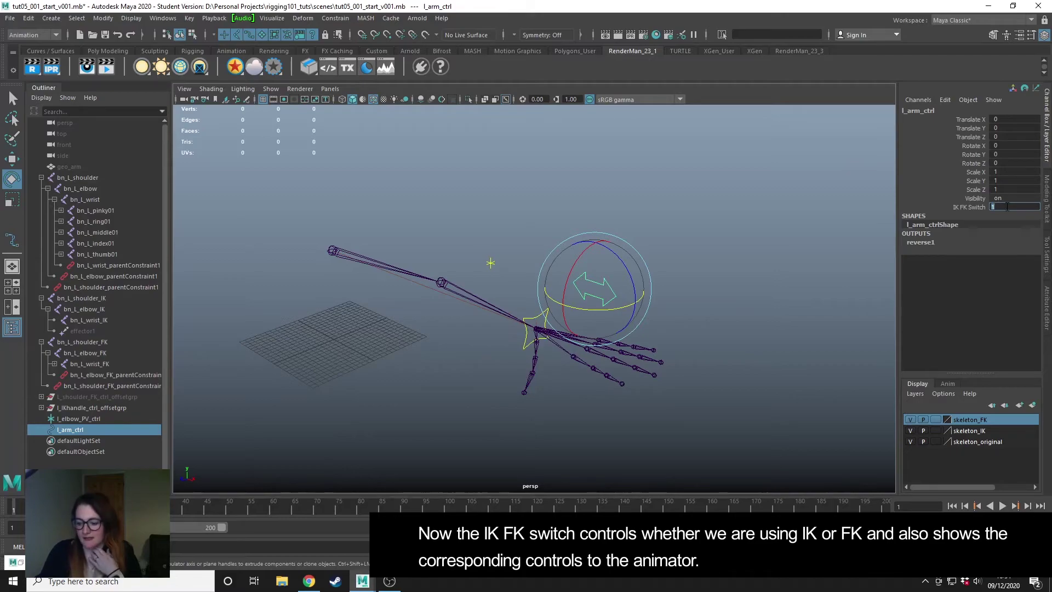
type("0")
key("Return")
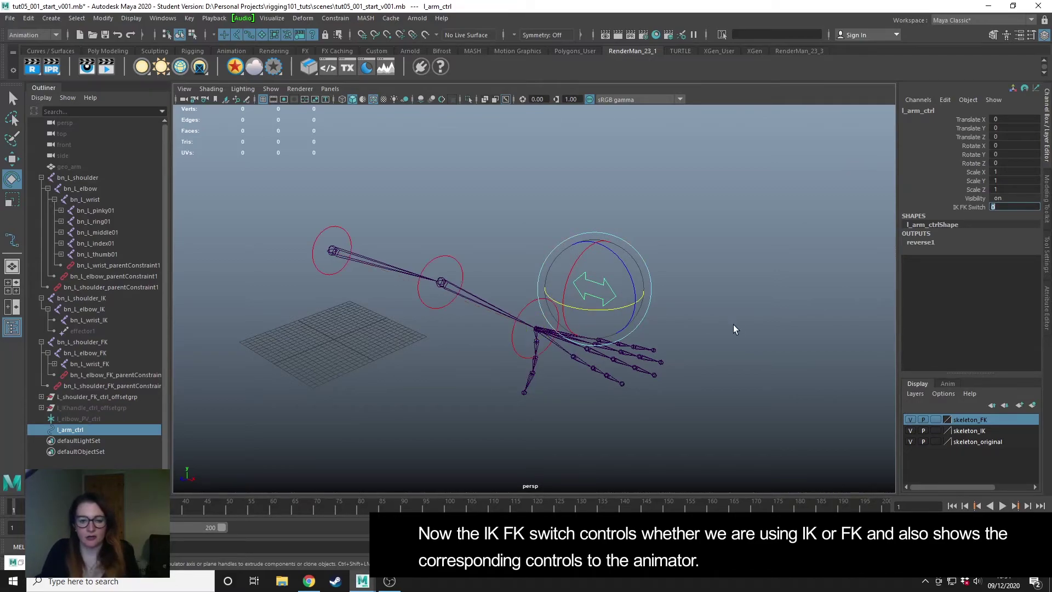
Step: Test-rotate the shoulder FK control, undo, then swing the arm down to separate the chains
left_click(422, 248)
left_click(346, 229)
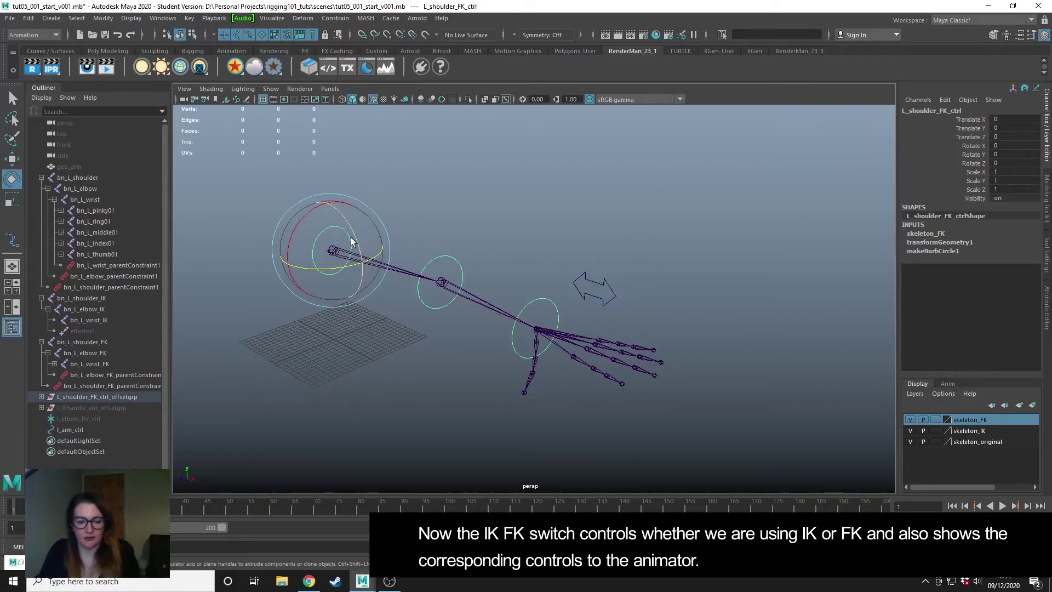
mouse_move(341, 267)
left_mouse_down()
mouse_move(308, 271)
mouse_move(328, 277)
left_mouse_up()
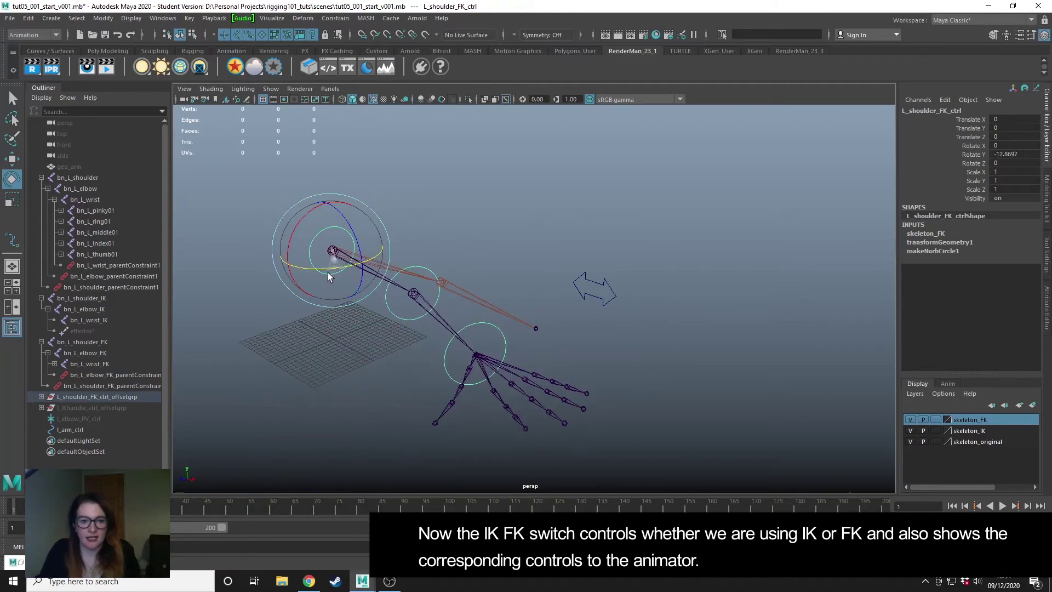
key("ctrl+z")
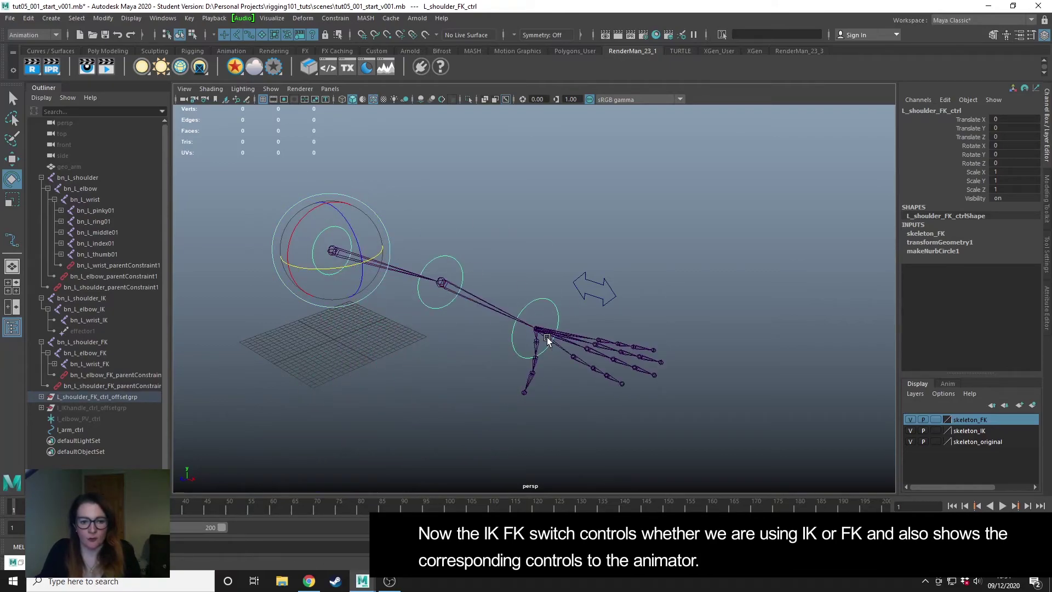
left_click(662, 306)
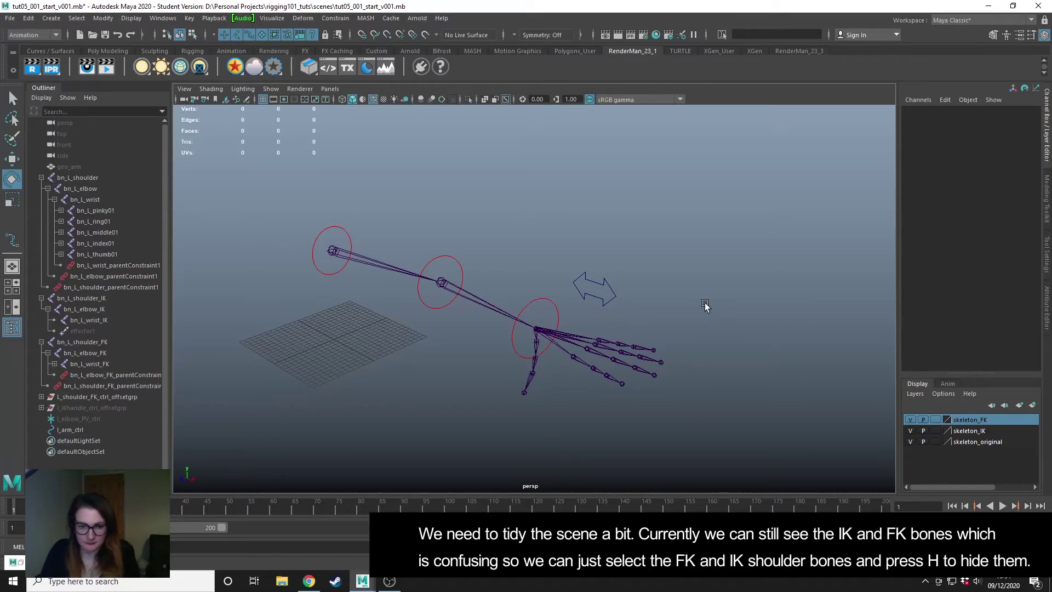
left_click(345, 232)
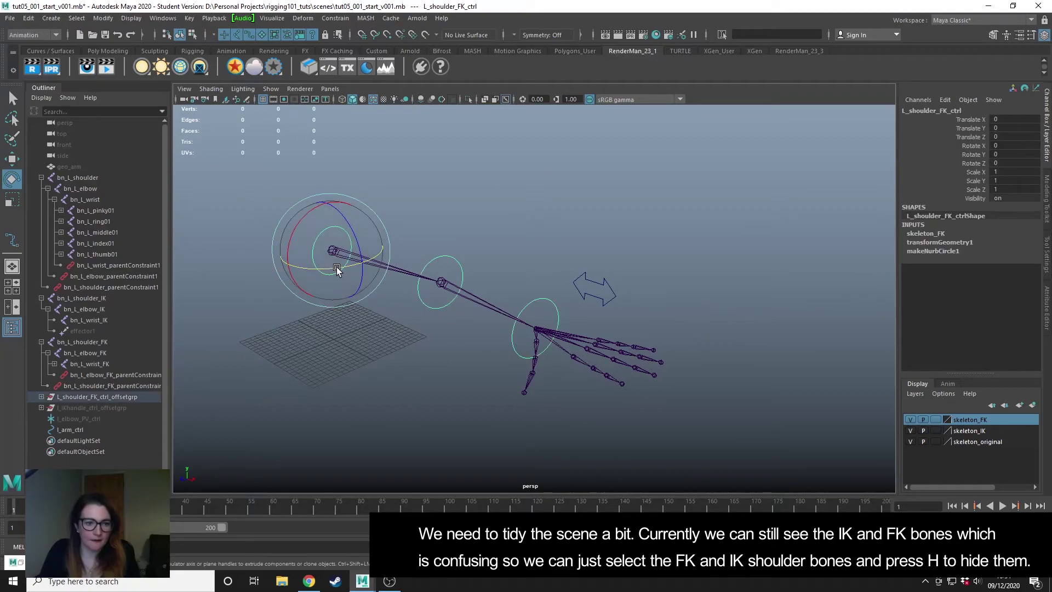
left_click_drag(337, 270, 303, 274)
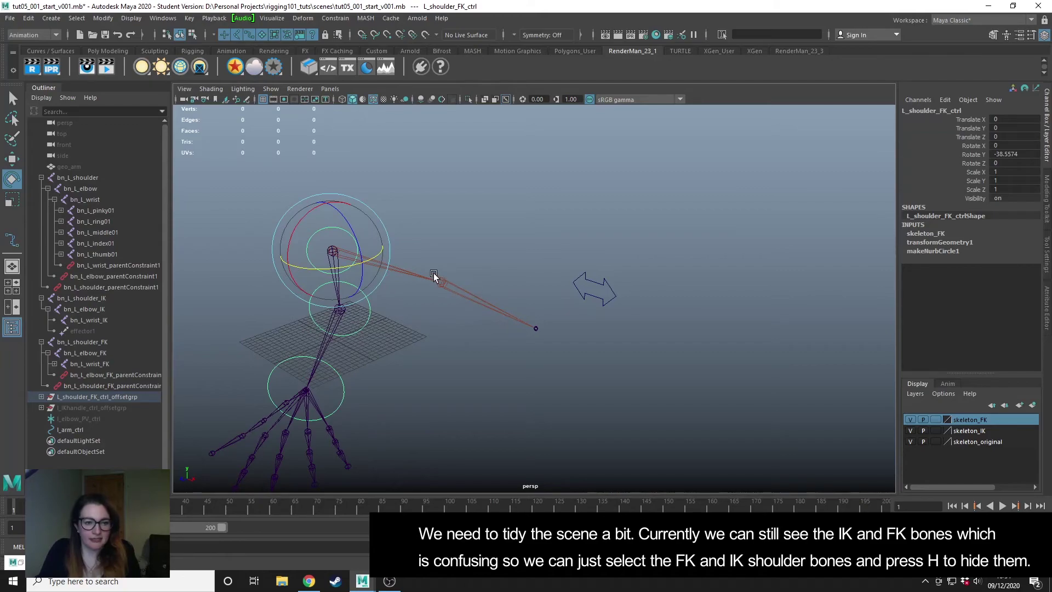
Step: Hide the bn_L_shoulder_IK and bn_L_shoulder_FK bone chains
left_click(414, 277)
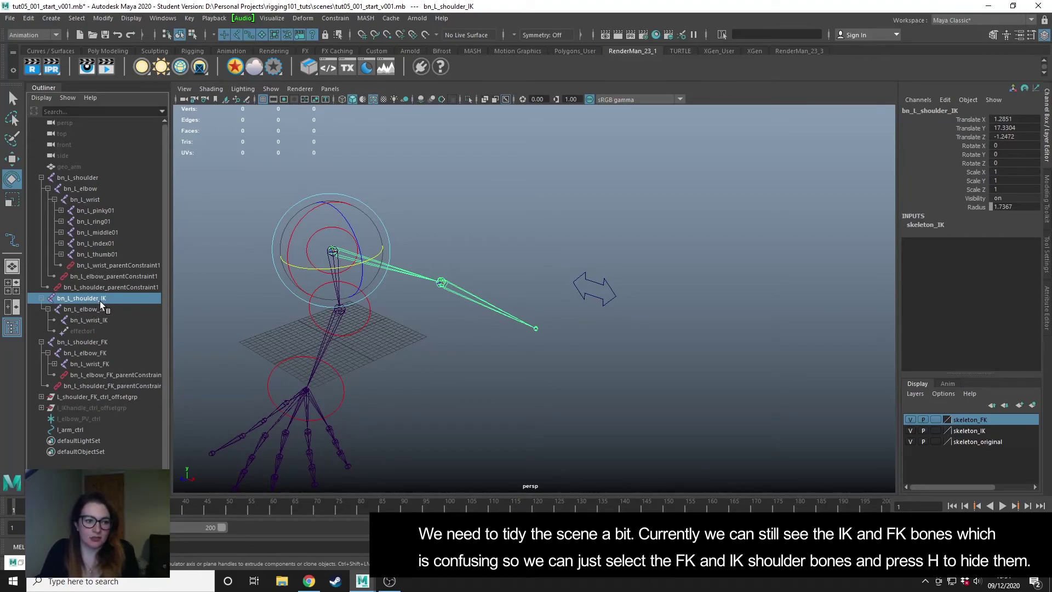
key("h")
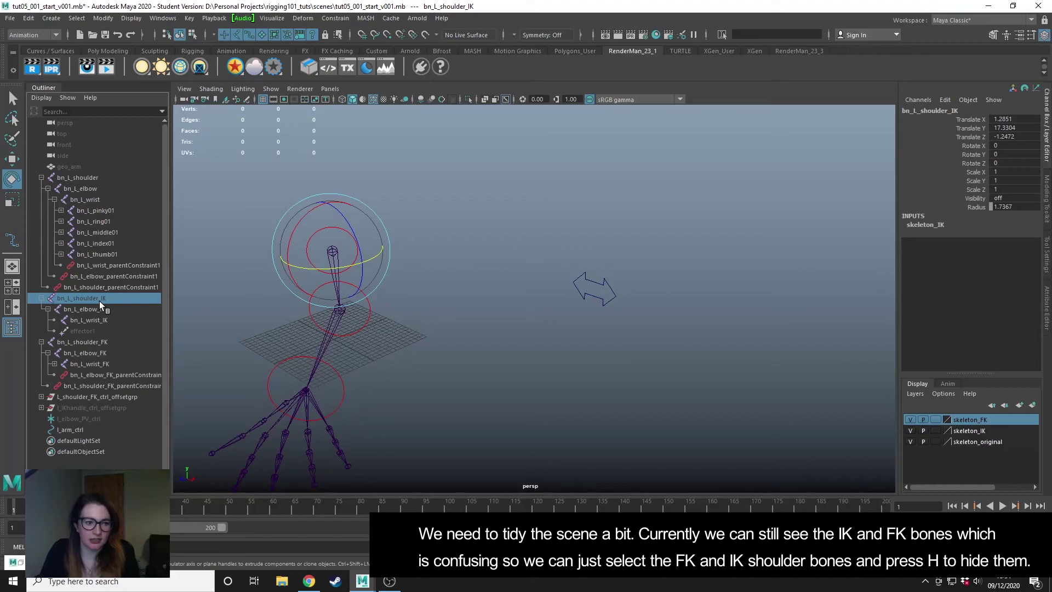
left_click(94, 341)
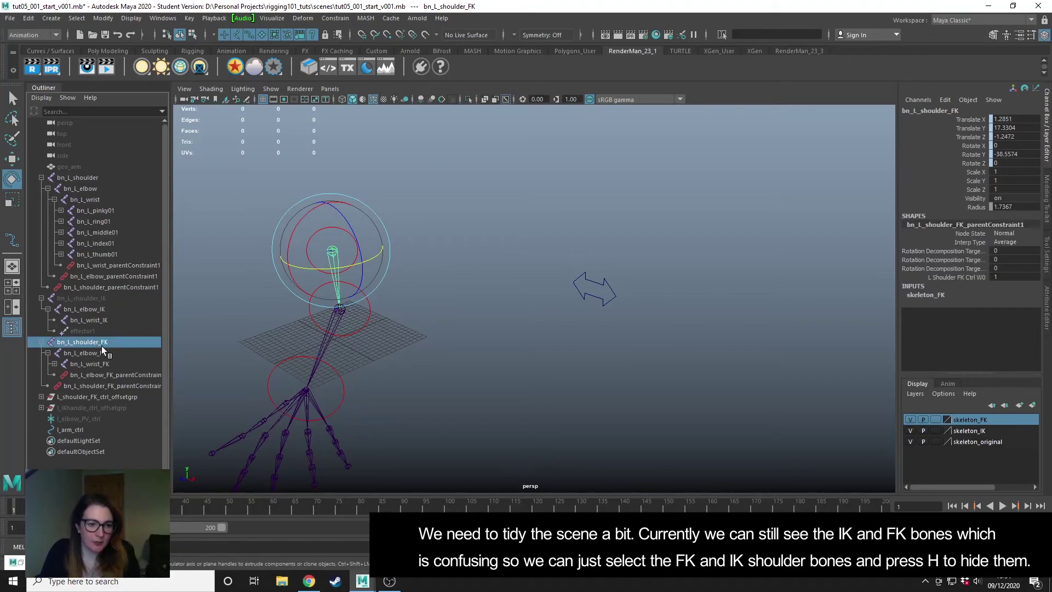
key("h")
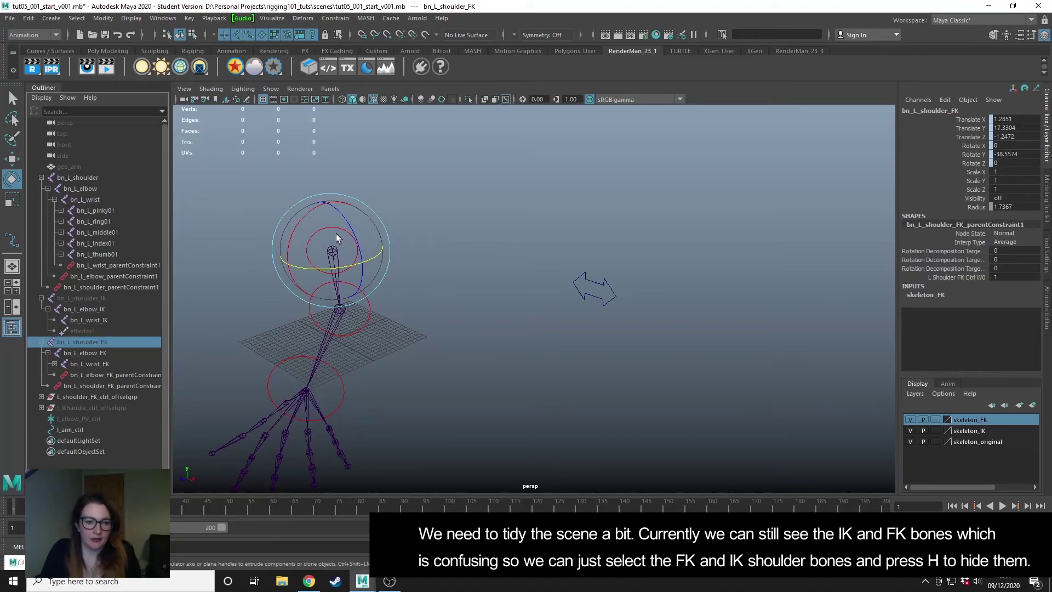
Step: Reset the shoulder FK control's Rotate Y to 0 to straighten the arm
left_click(348, 246)
key("w")
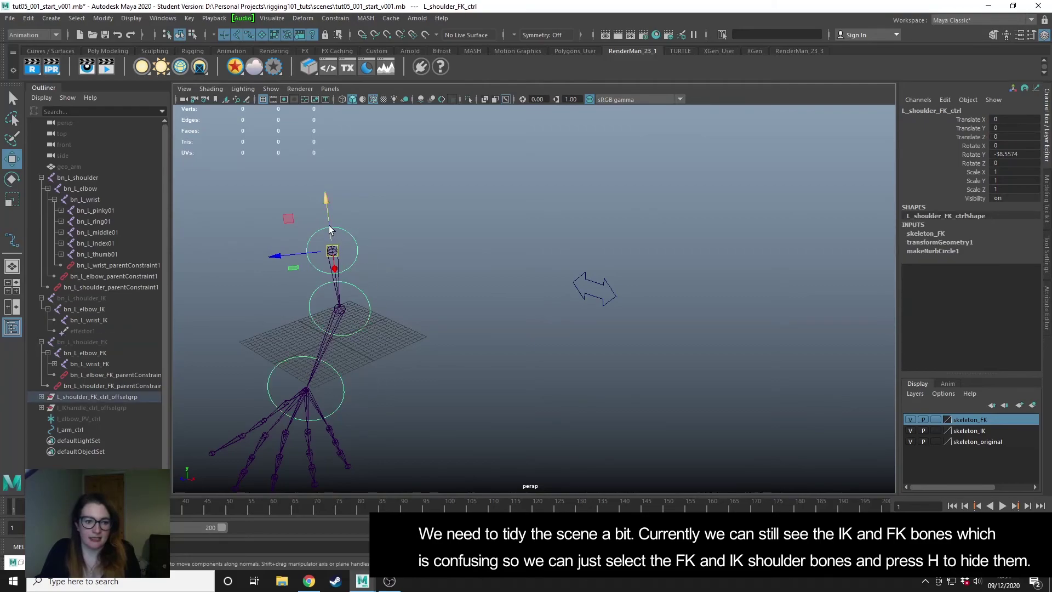
double_click(1017, 155)
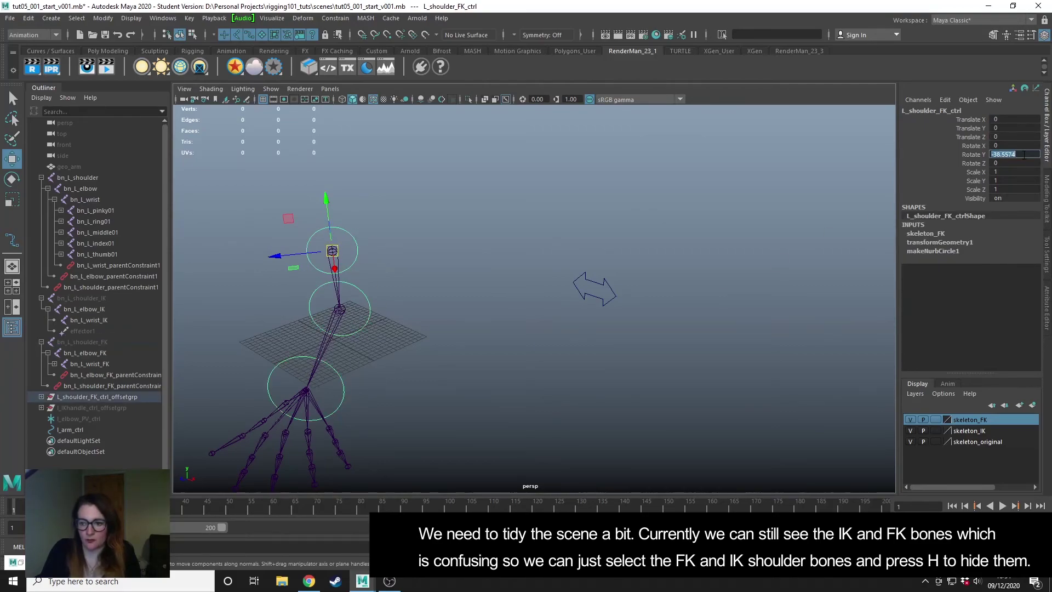
type("0")
key("Return")
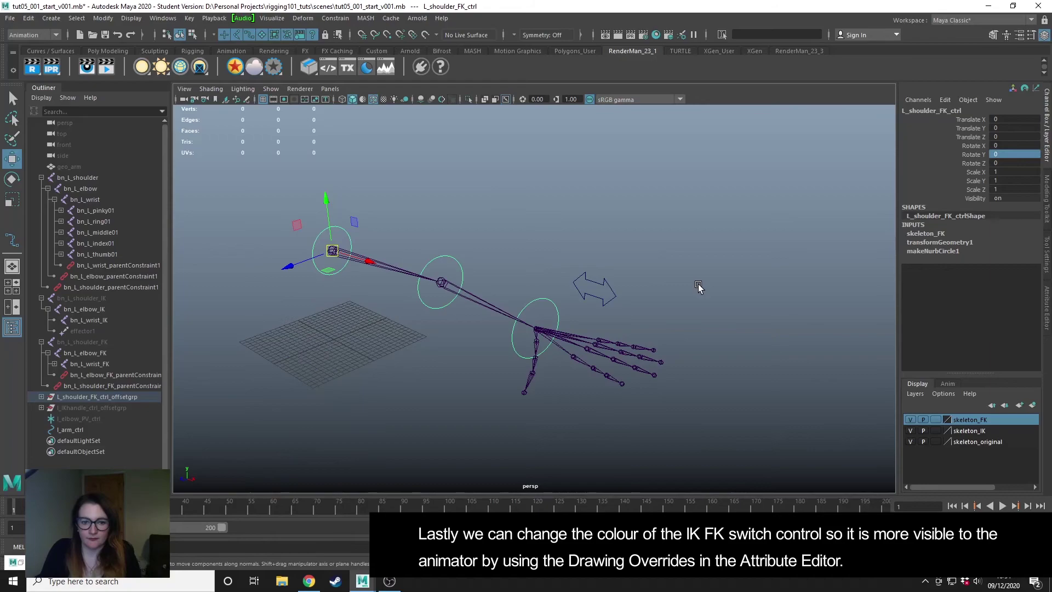
Step: Select the l_arm_ctrl switch arrow and enable Drawing Overrides on its l_arm_ctrlShape
left_click(685, 293)
left_click(594, 284)
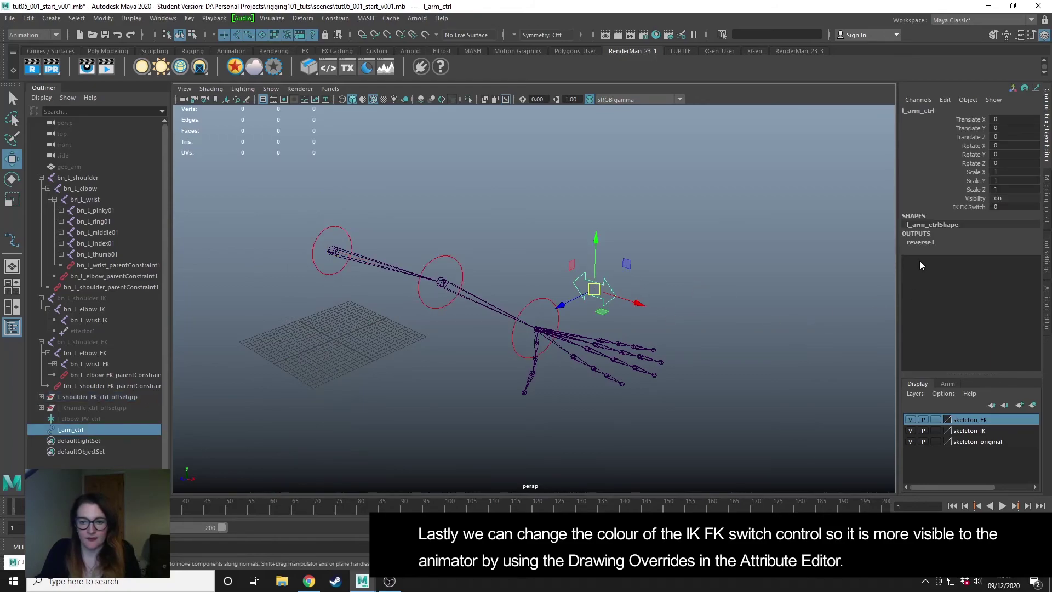
left_click(1044, 302)
left_click(848, 109)
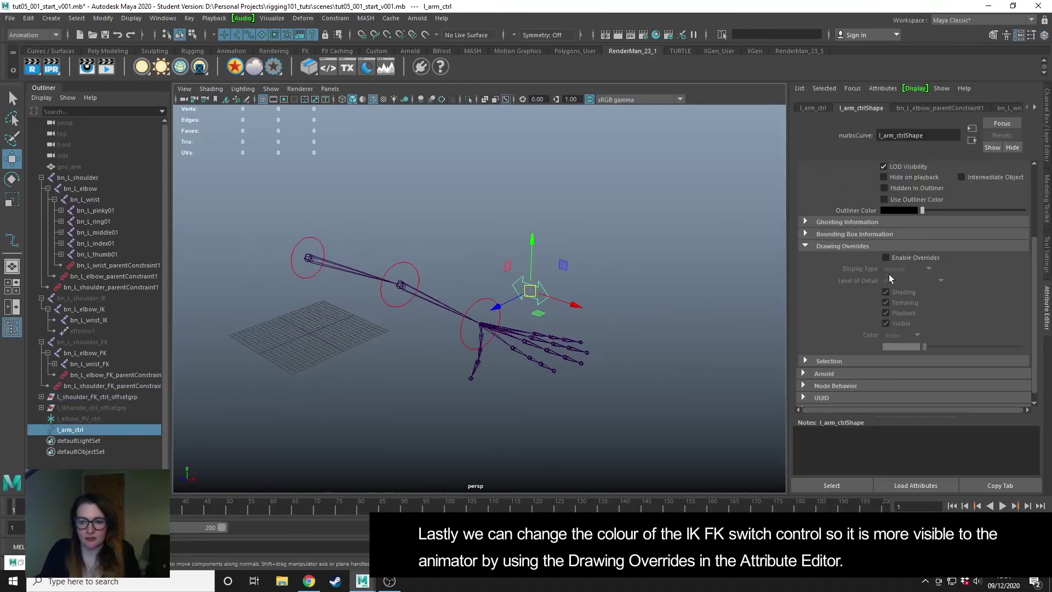
left_click(892, 257)
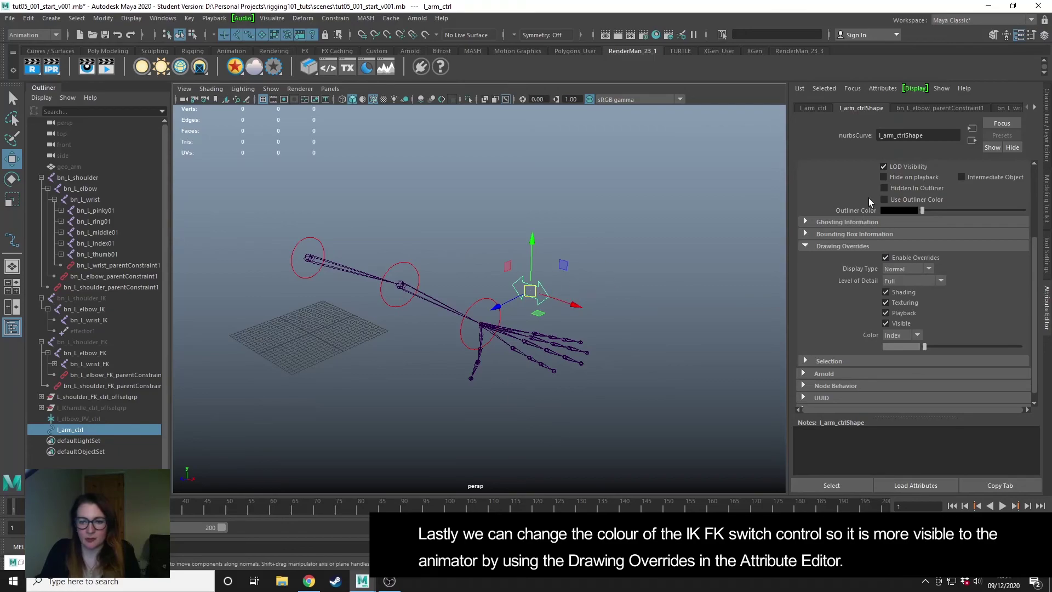
Step: Set the override colour slider to pinkish purple and deselect to check the new colour
scroll(888, 202, "up", 4)
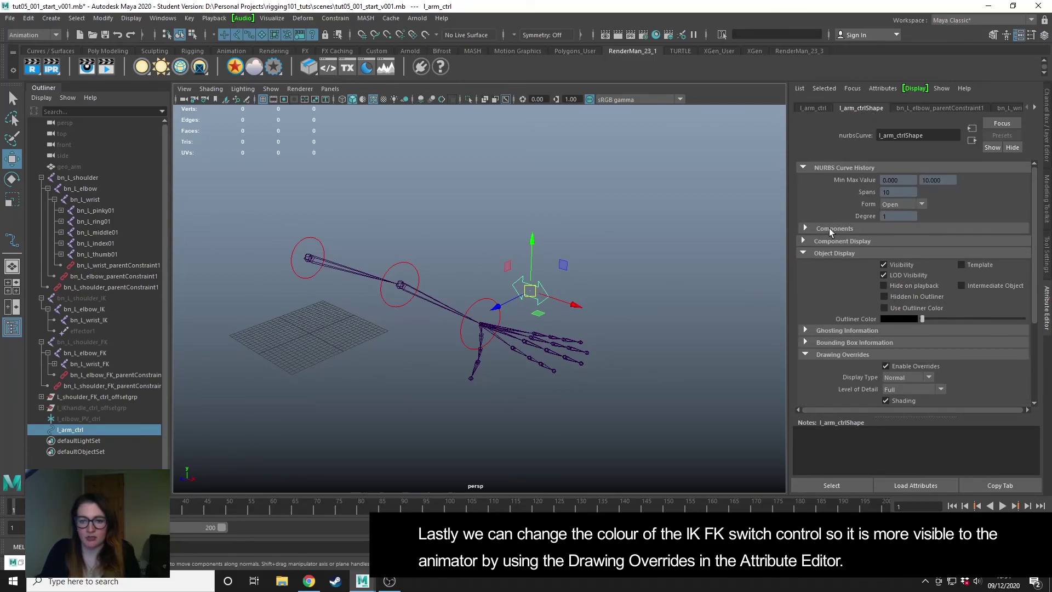
scroll(856, 294, "down", 3)
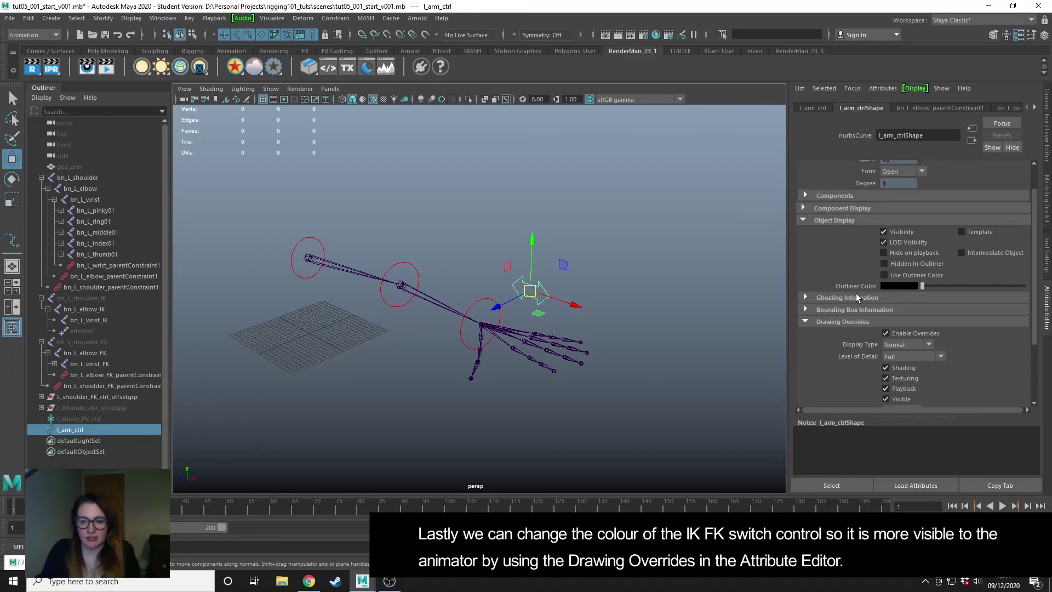
scroll(907, 270, "down", 1)
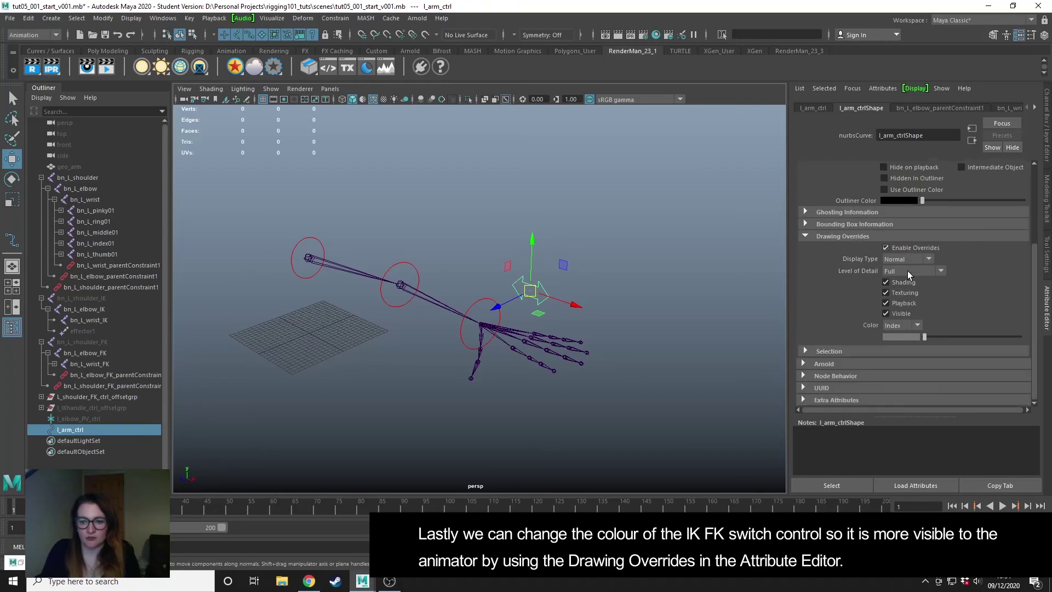
left_click_drag(925, 337, 953, 343)
left_click(694, 291)
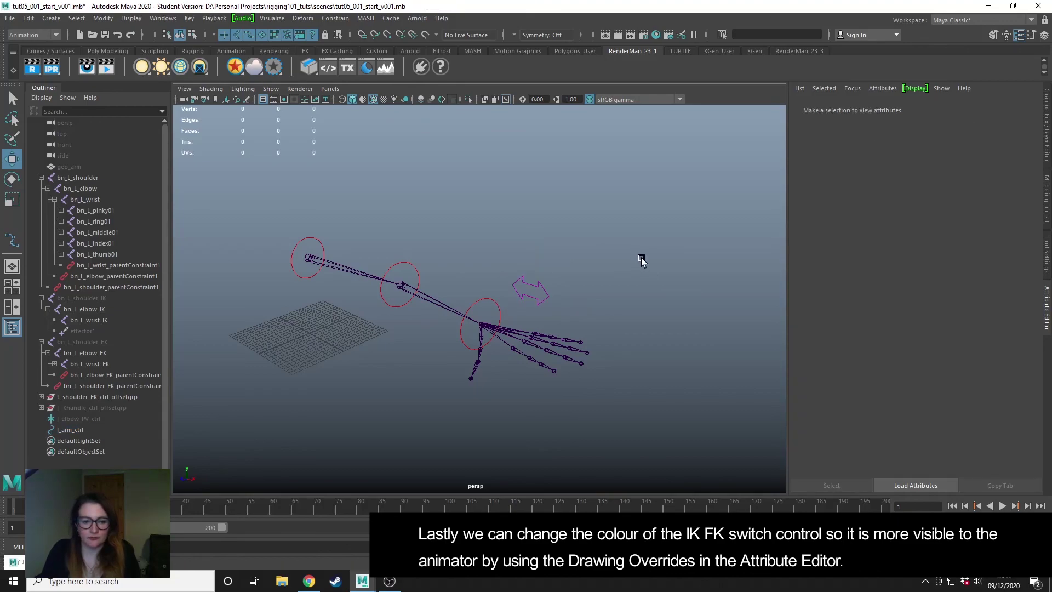
scroll(641, 258, "up", 5)
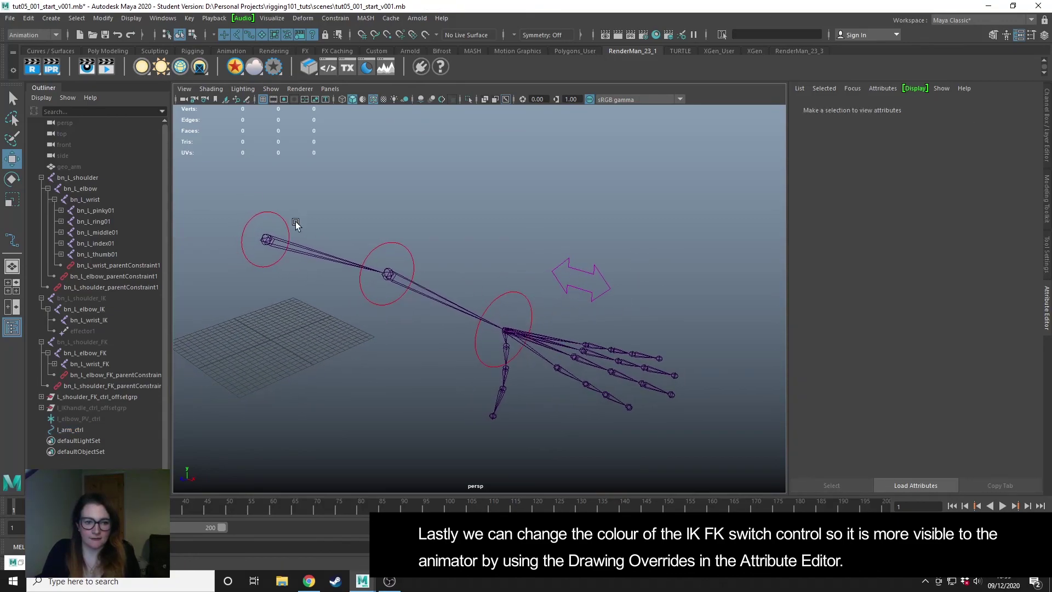